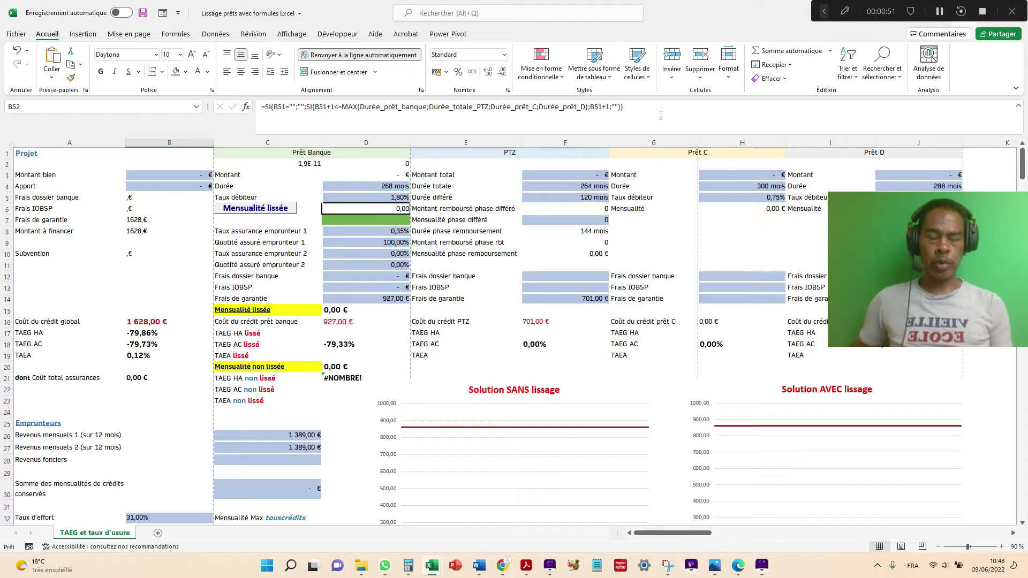
Switch to the screen capture of the financing notice in Snipping Tool and highlight the date 12/05/2022 in yellow
mouse_move(666, 572)
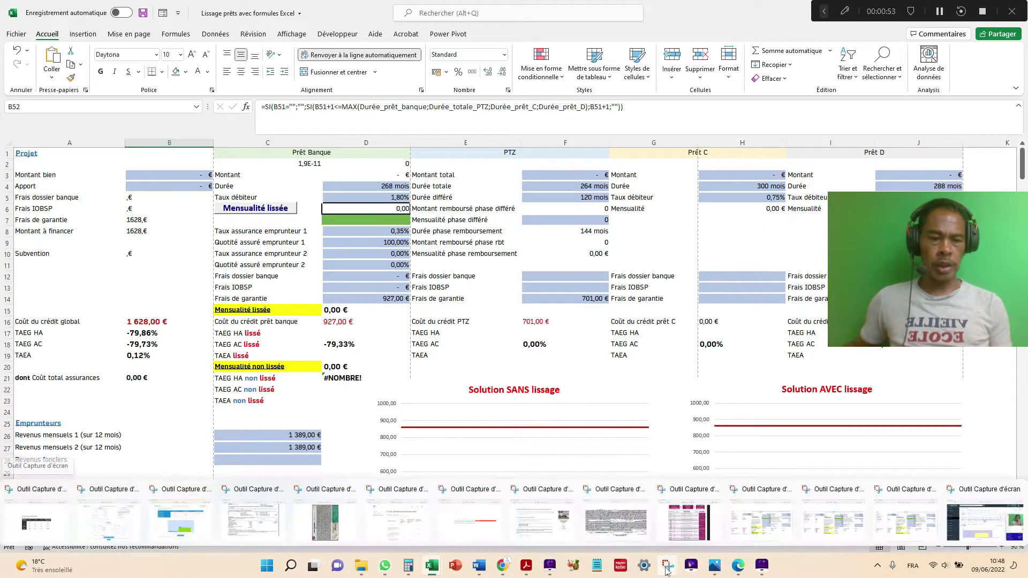
click(630, 525)
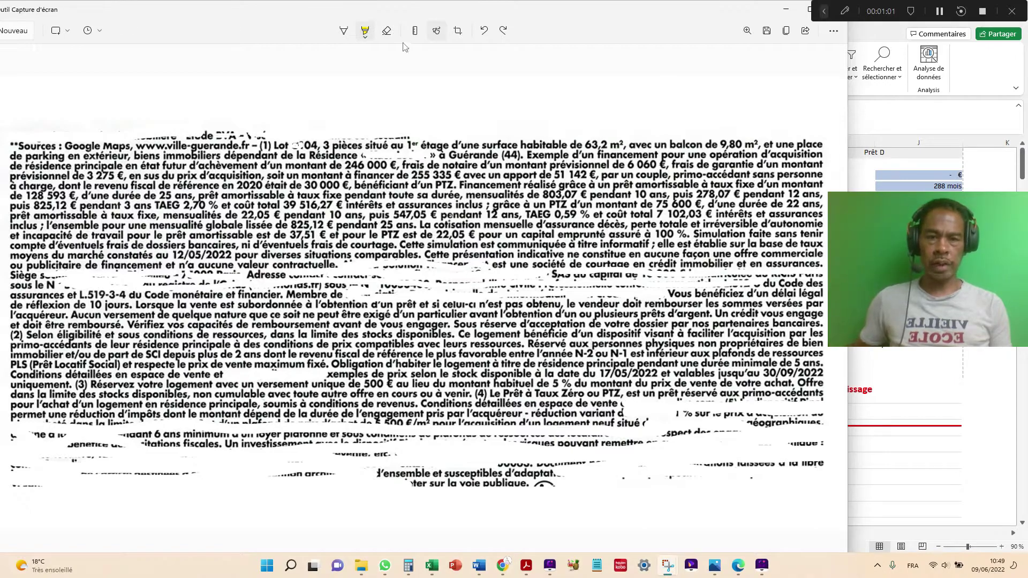
click(366, 34)
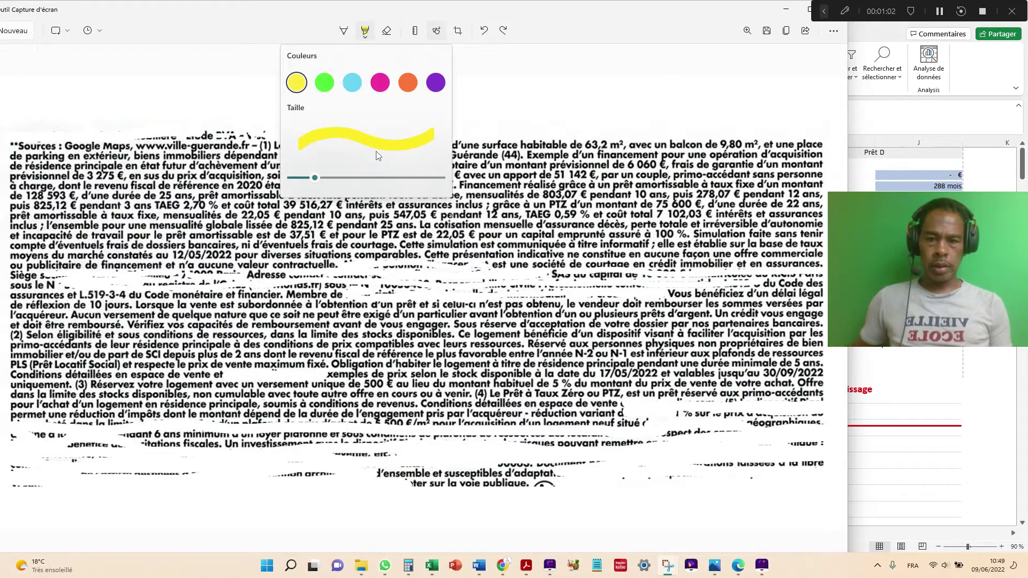
click(479, 115)
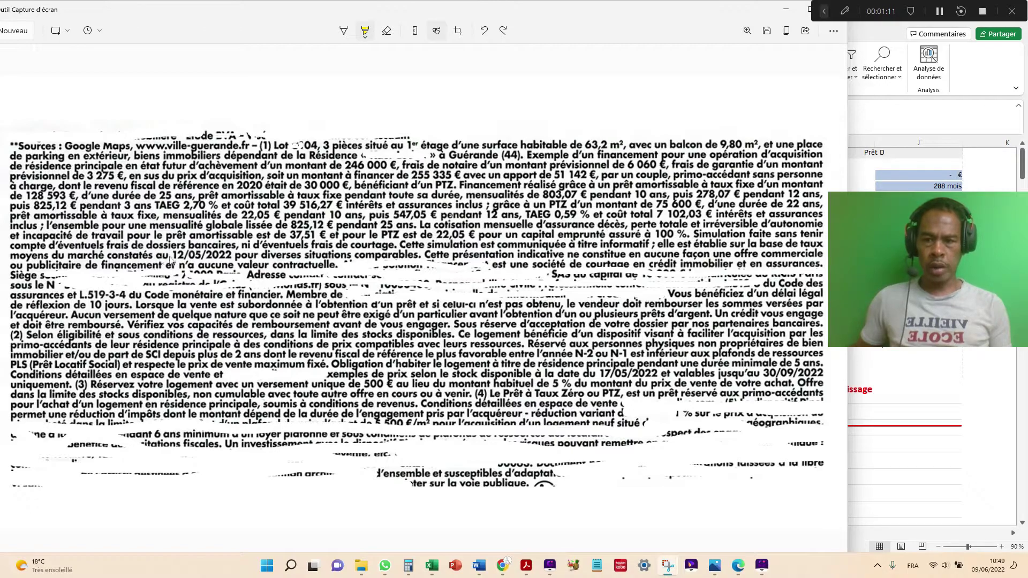
drag(171, 256, 234, 259)
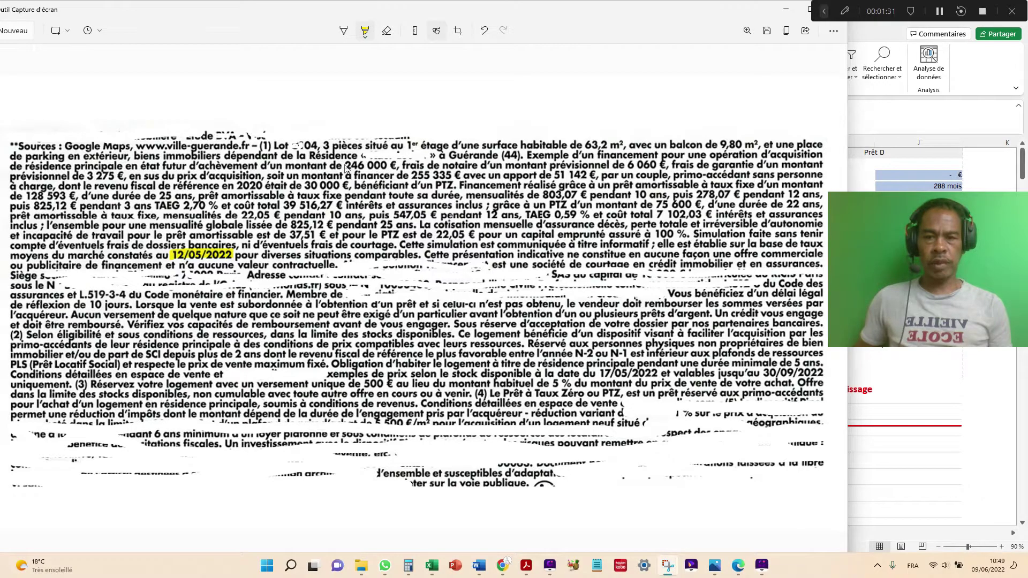
Highlight the 246 000 € property price, the 6 060 € notary fees and the 255 335 € amount to finance in yellow
drag(345, 168, 398, 167)
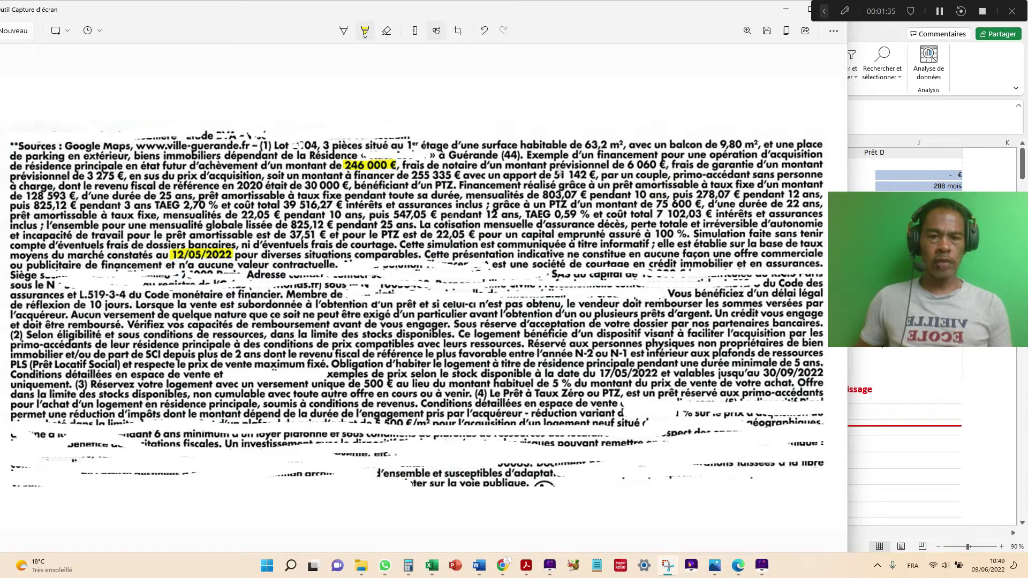
drag(624, 168, 663, 169)
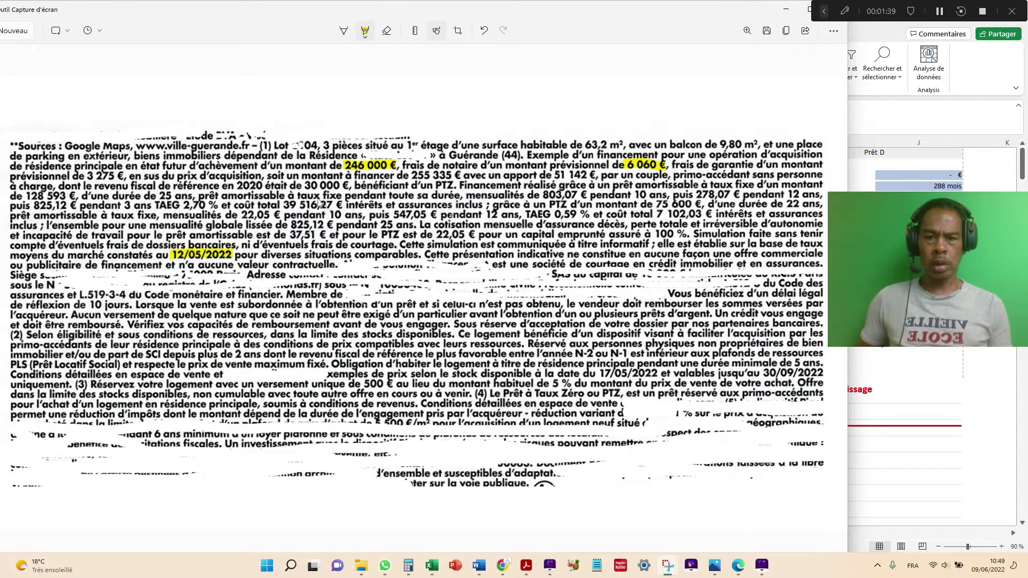
drag(405, 178, 459, 176)
Circle the 3 275 € guarantee fee with the red pen and highlight it in yellow
click(343, 31)
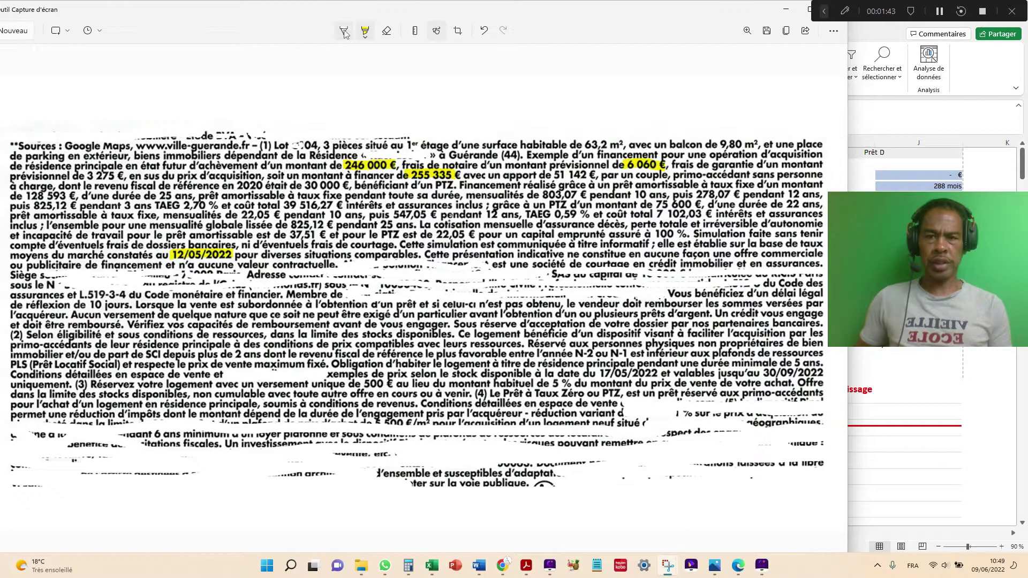
click(343, 34)
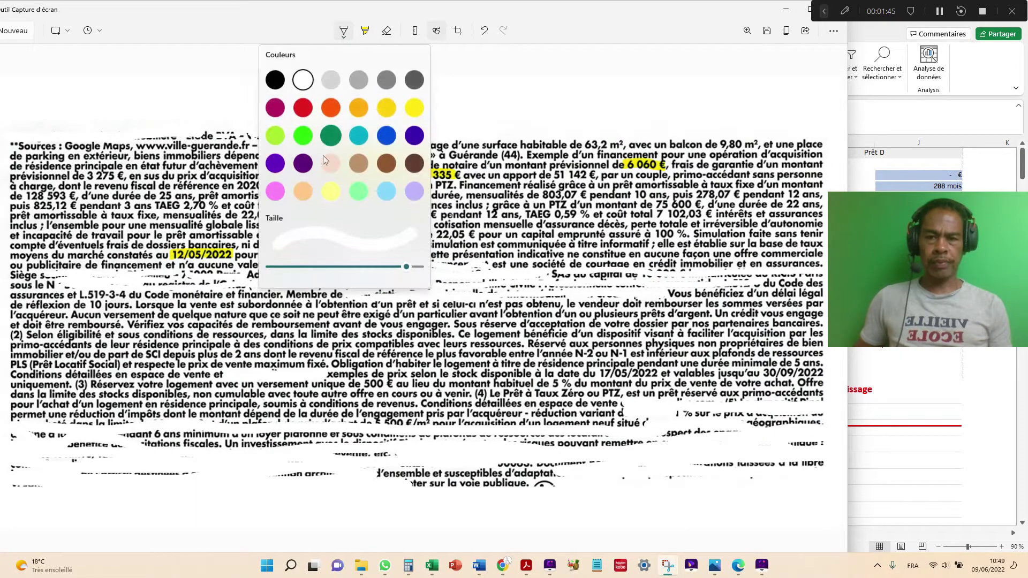
click(343, 33)
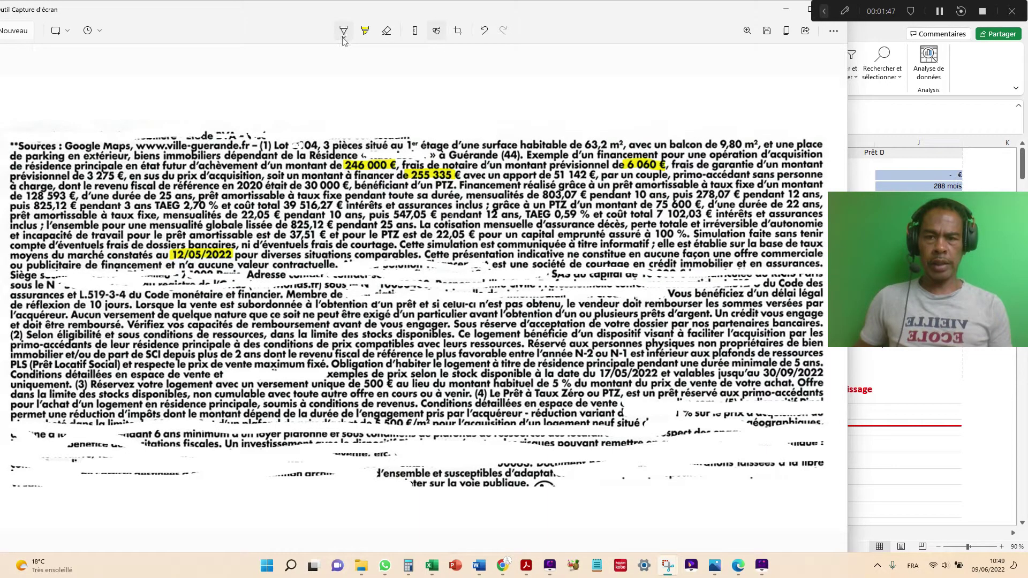
click(343, 38)
click(304, 108)
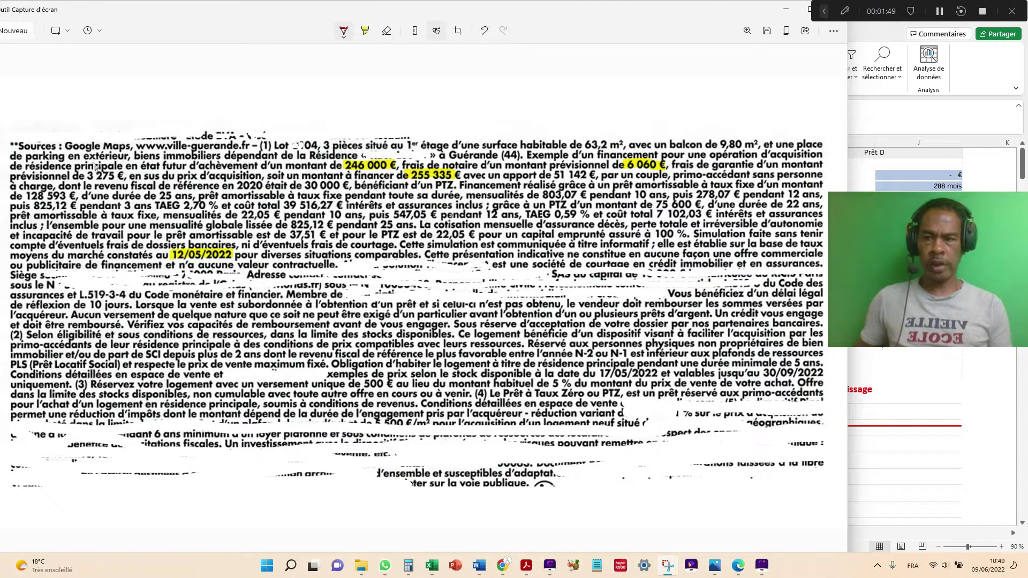
mouse_move(94, 165)
mouse_down()
mouse_move(124, 170)
mouse_move(88, 188)
mouse_move(112, 161)
mouse_move(118, 179)
mouse_up()
click(364, 32)
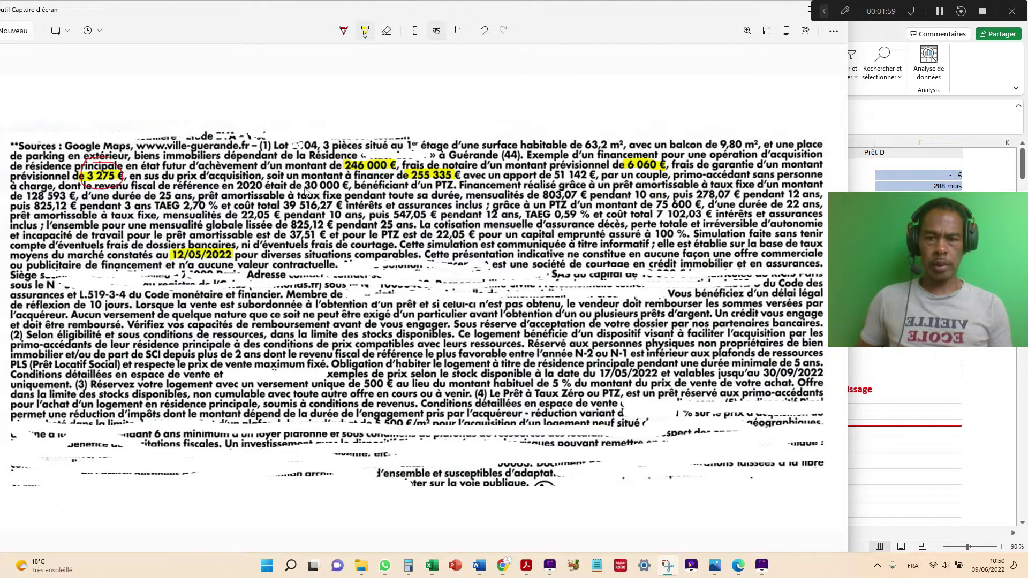
Highlight the 30 000 € reference tax income, the 25-year loan duration and the 825,12 € smoothed monthly payment in yellow
drag(296, 186, 342, 187)
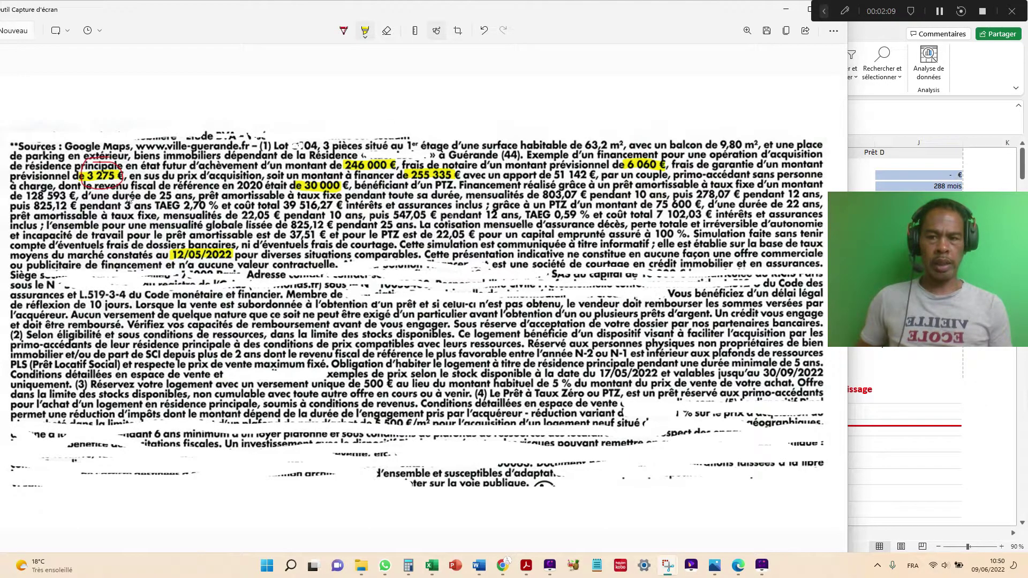
drag(129, 198, 180, 198)
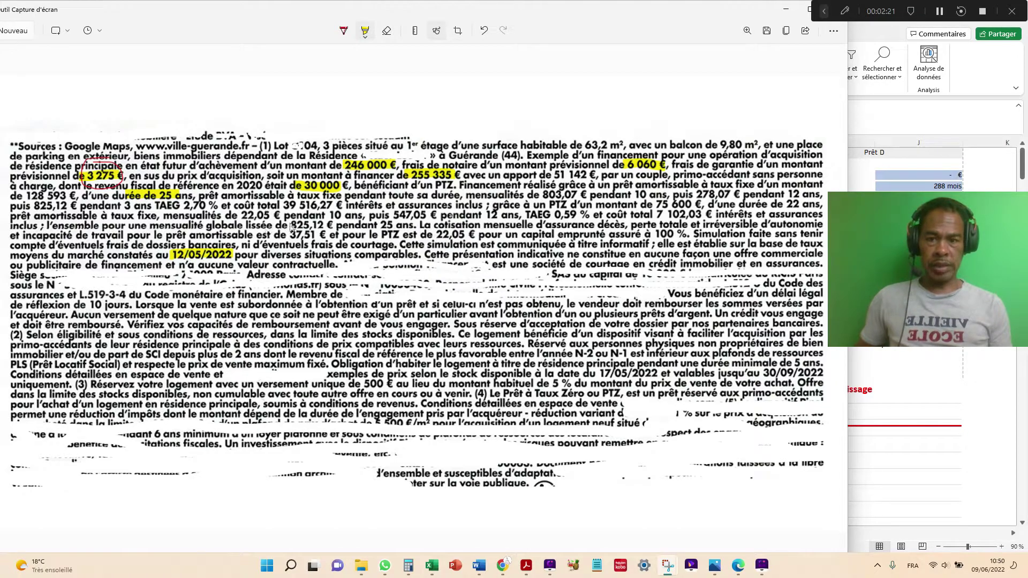
drag(291, 228, 332, 227)
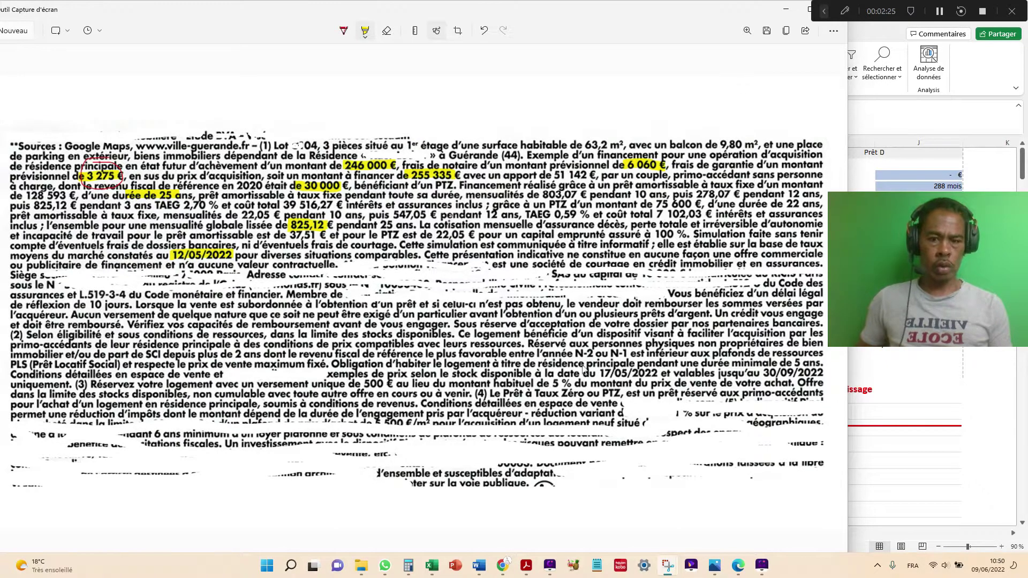
Switch to Chrome and show the input data of the Meilleurtaux "Lissage de prêt" simulator
click(500, 566)
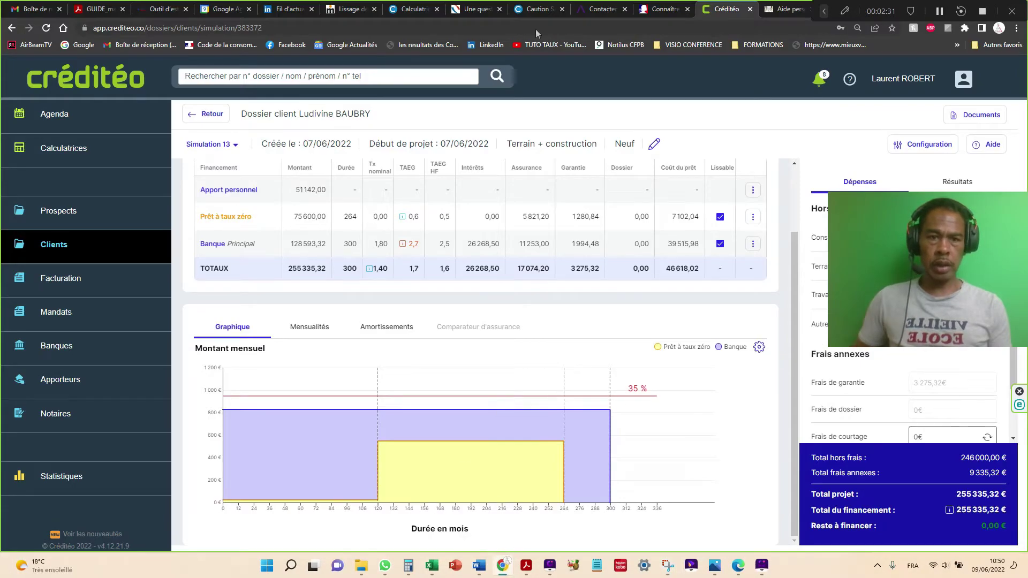
click(659, 11)
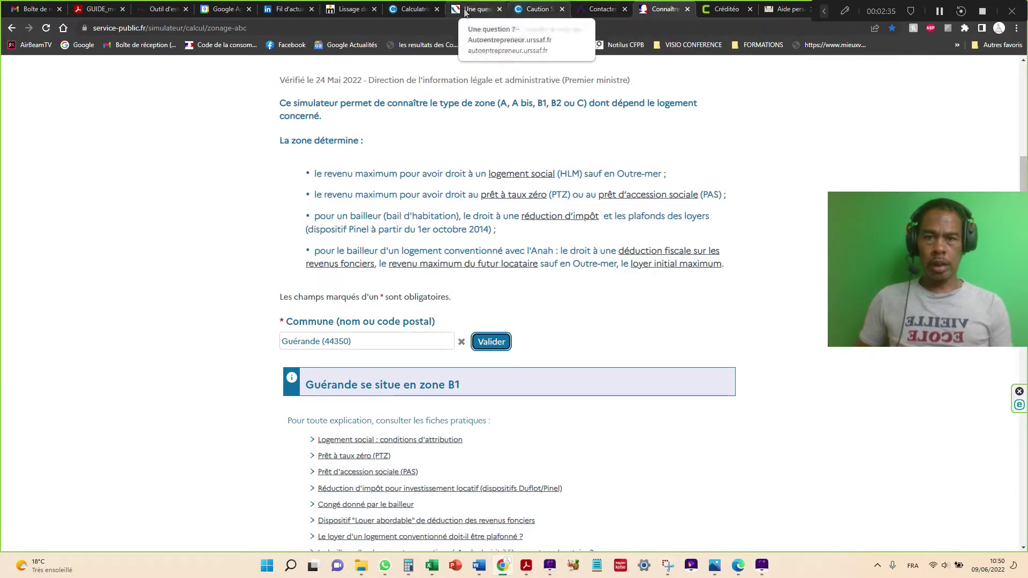
click(348, 10)
scroll(361, 188, up, 2)
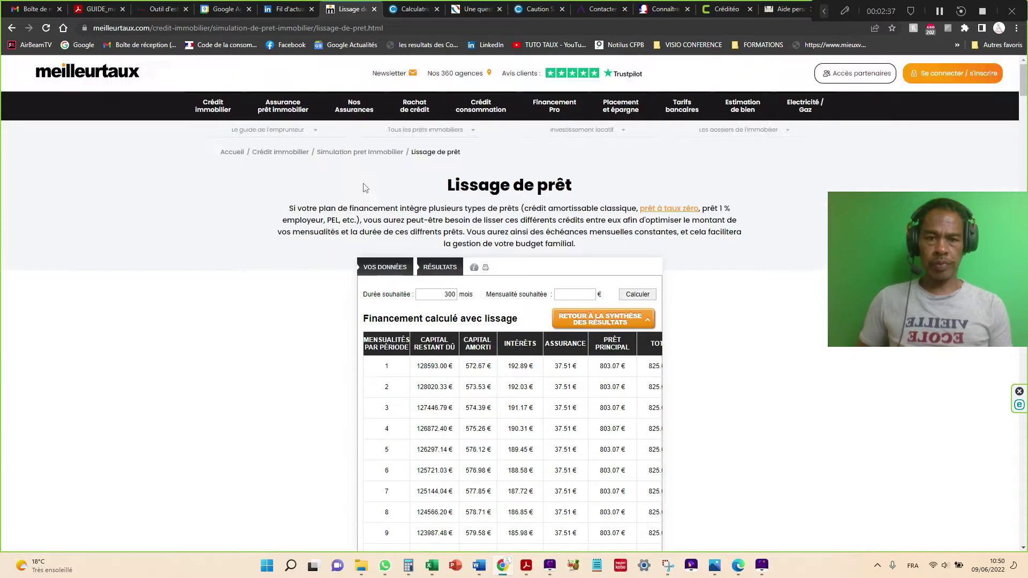
click(383, 270)
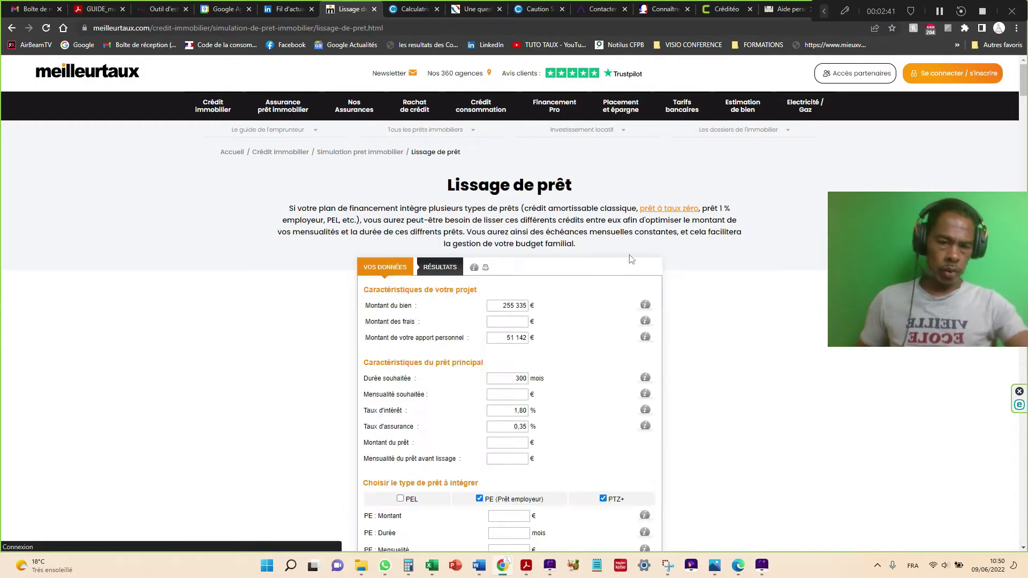
Enlarge the simulator page and examine the property amount and personal contribution entered for the project
scroll(686, 272, down, 3)
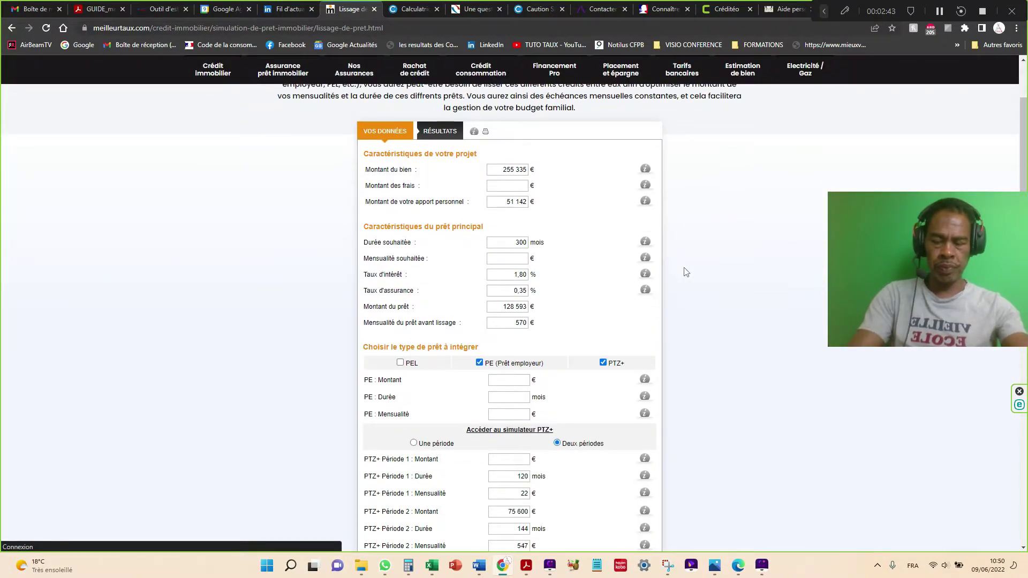
key(ctrl+plus)
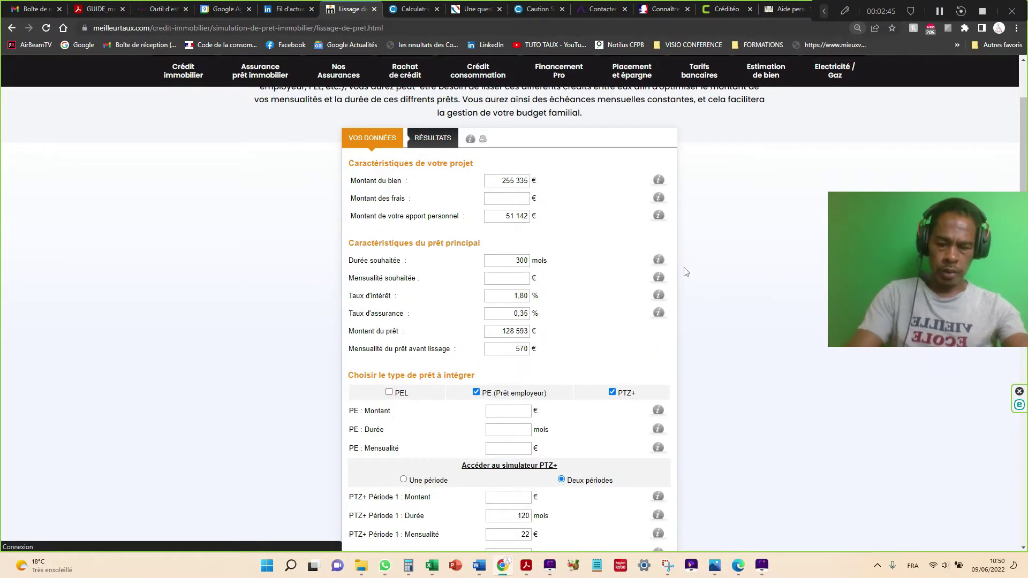
key(ctrl+plus)
key(ctrl+plus)
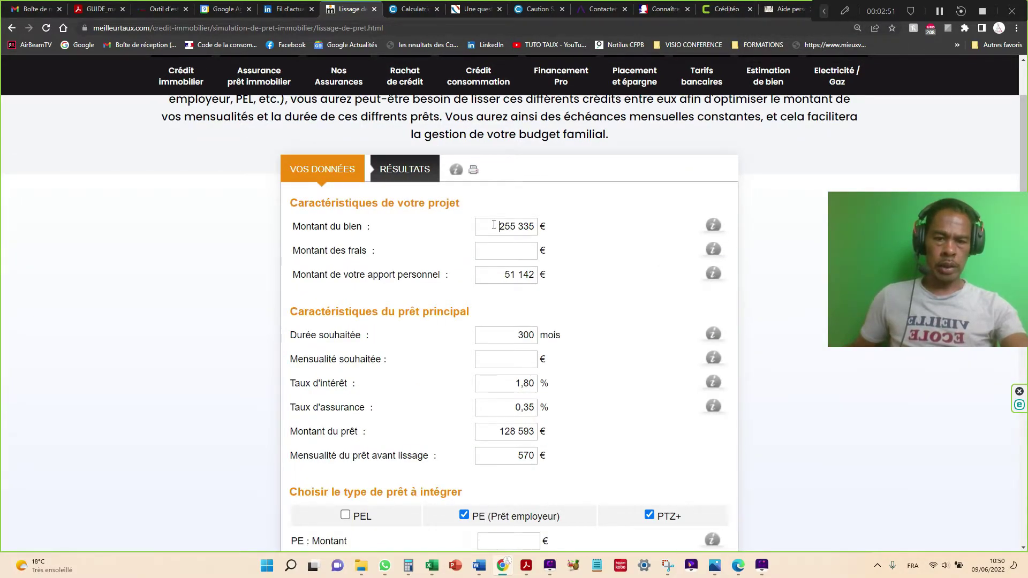
scroll(493, 225, down, 1)
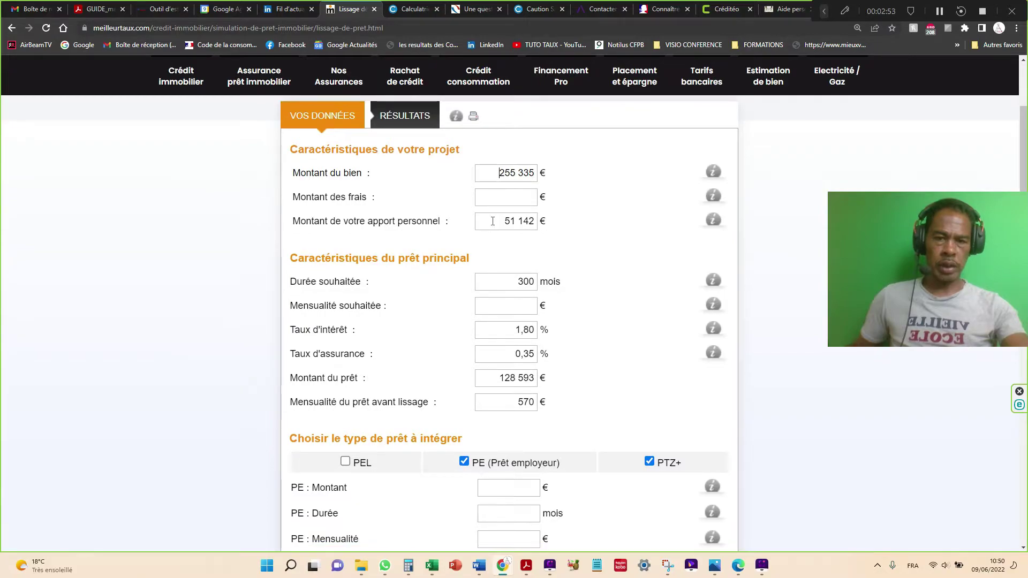
drag(492, 221, 528, 221)
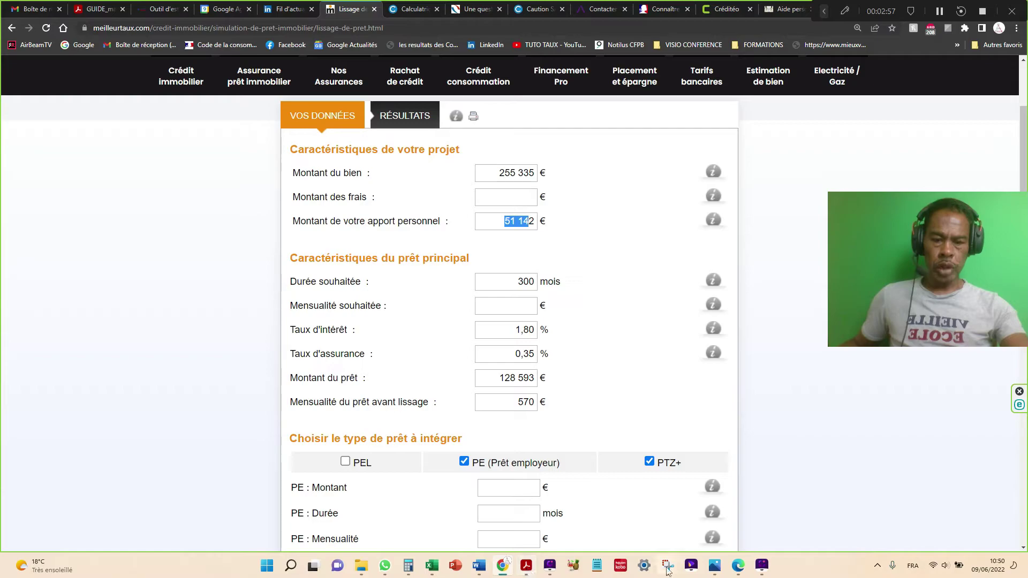
Switch back to the captured notice in Snipping Tool and circle the 51 142 € contribution with a thicker red pen
mouse_move(668, 572)
click(688, 514)
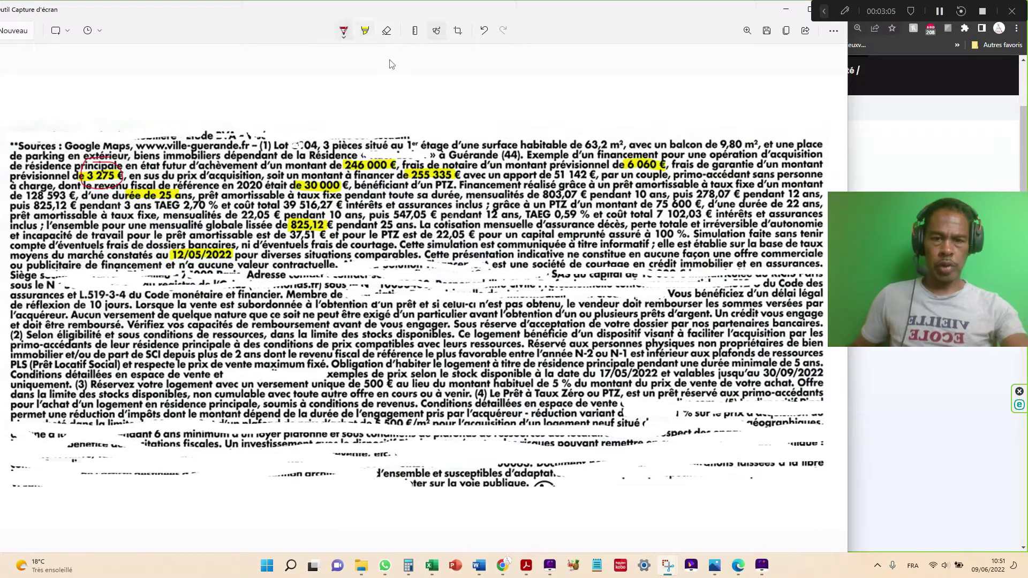
click(343, 30)
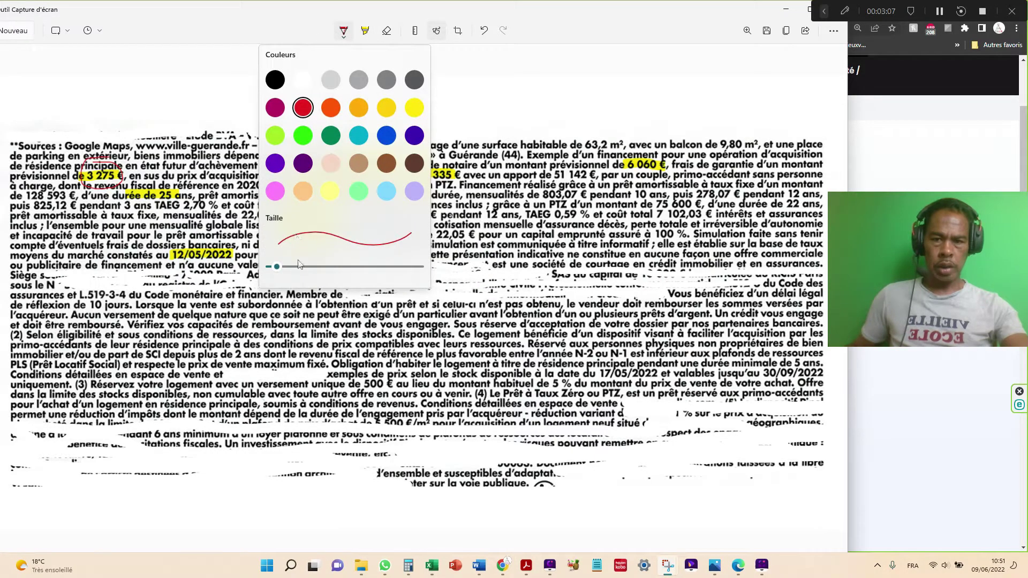
click(500, 237)
mouse_move(561, 182)
mouse_down()
mouse_move(576, 161)
mouse_move(568, 191)
mouse_move(558, 159)
mouse_up()
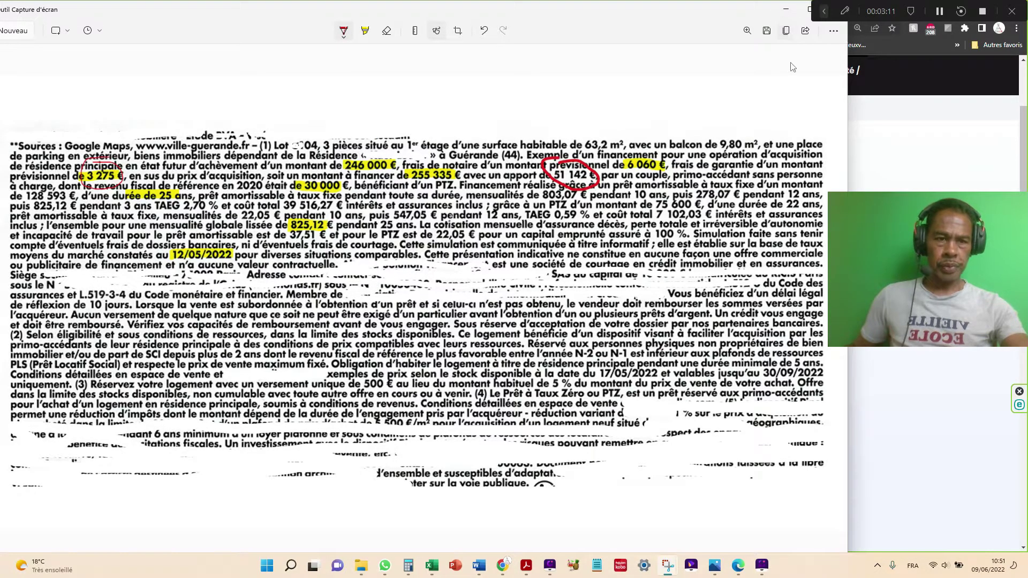
drag(732, 12, 727, 28)
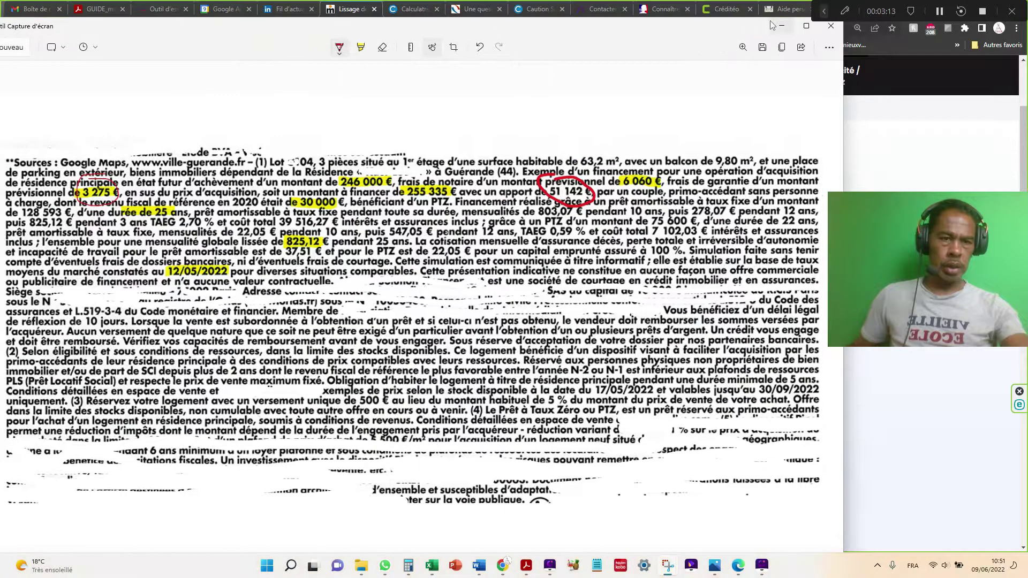
click(780, 25)
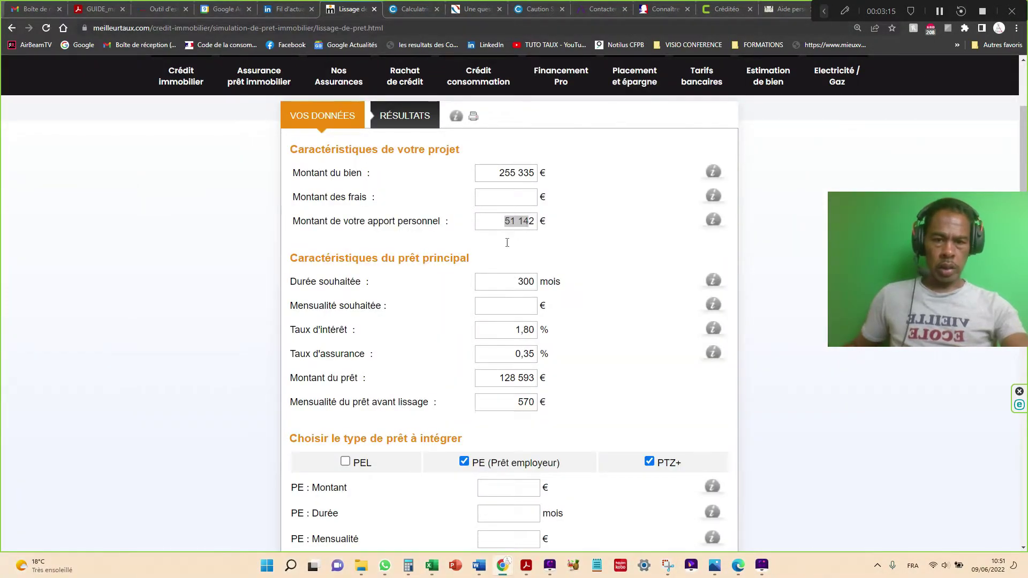
Examine the main loan's interest rate, insurance rate and amount in the simulator form
scroll(500, 306, down, 1)
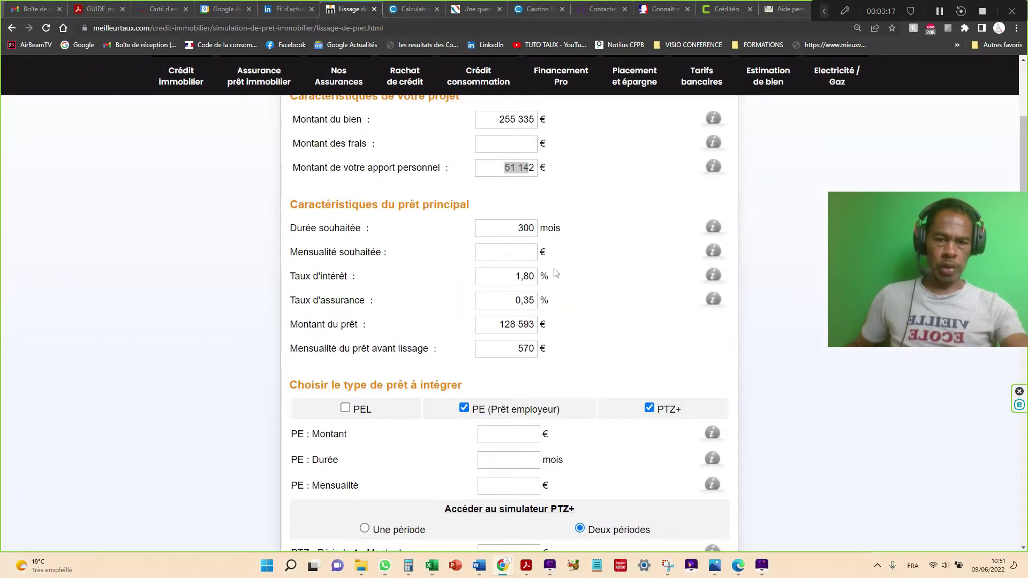
scroll(522, 276, down, 1)
double_click(526, 224)
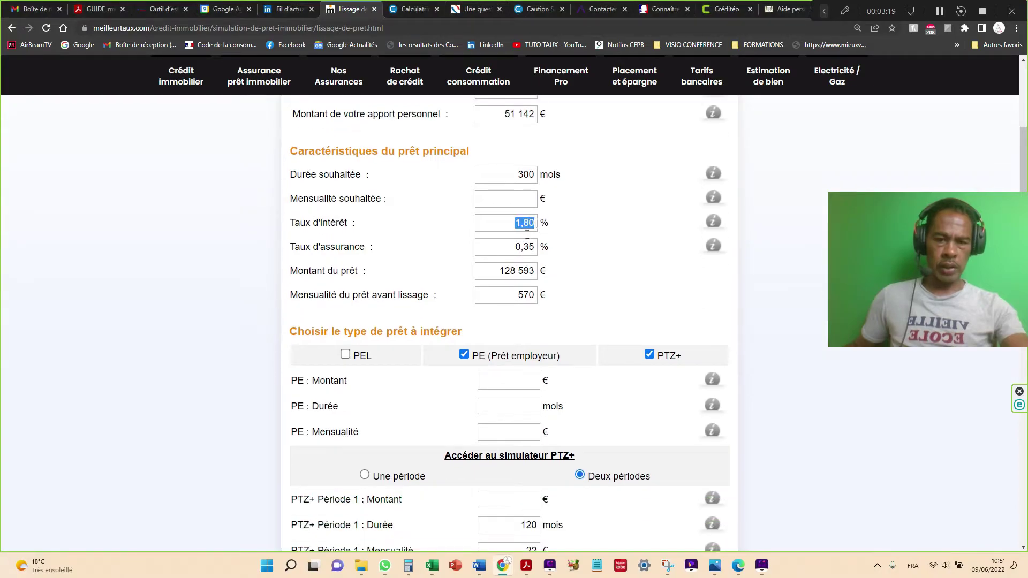
double_click(517, 248)
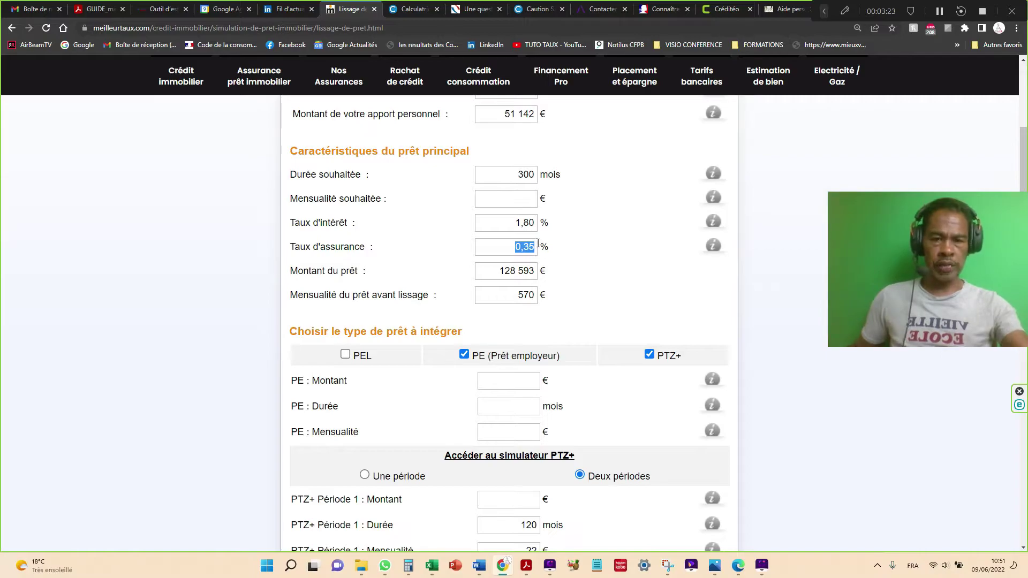
triple_click(501, 271)
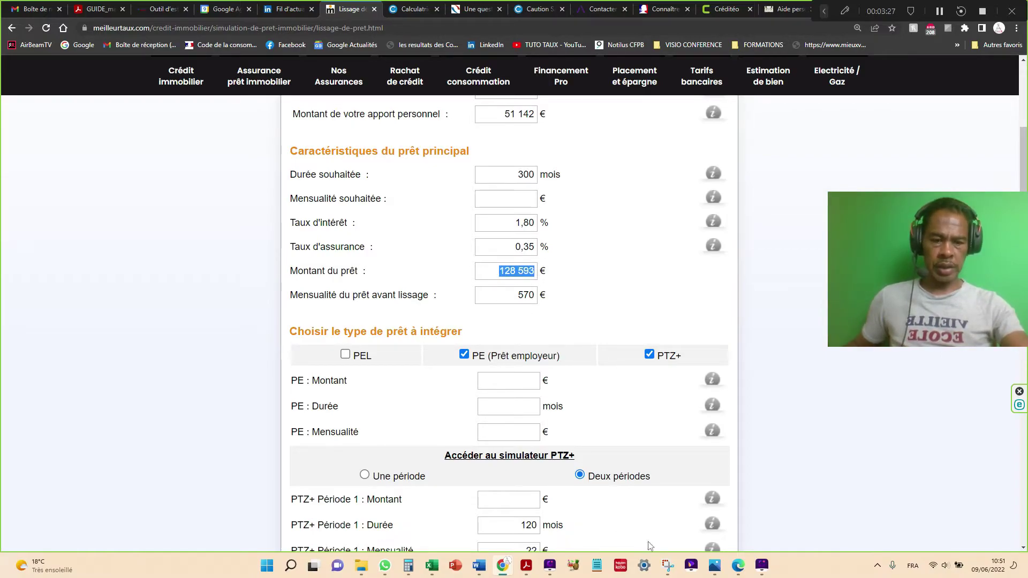
Return to the captured notice in Snipping Tool and highlight the 128 593 € main loan amount in yellow
click(666, 563)
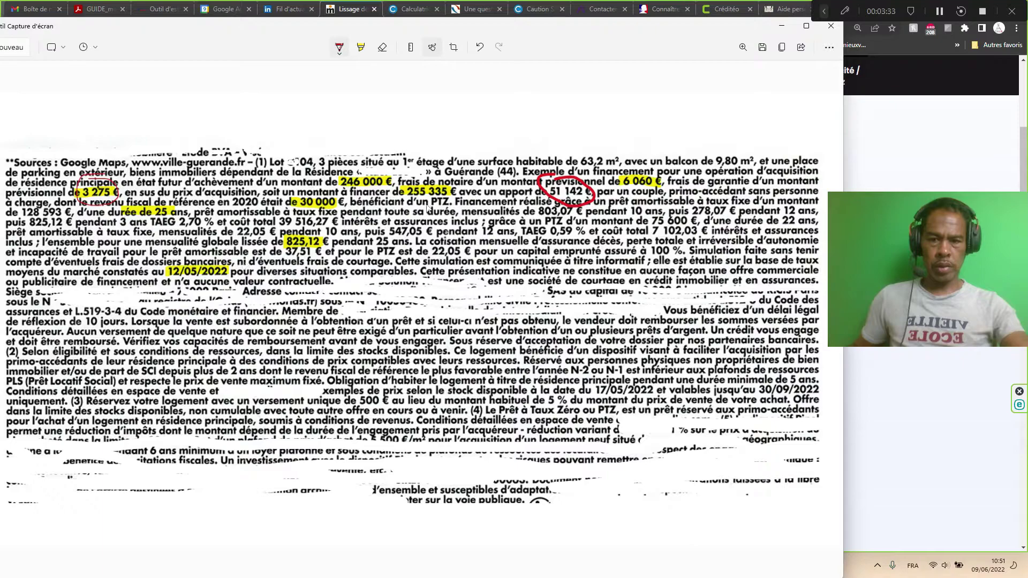
click(360, 47)
drag(23, 213, 64, 213)
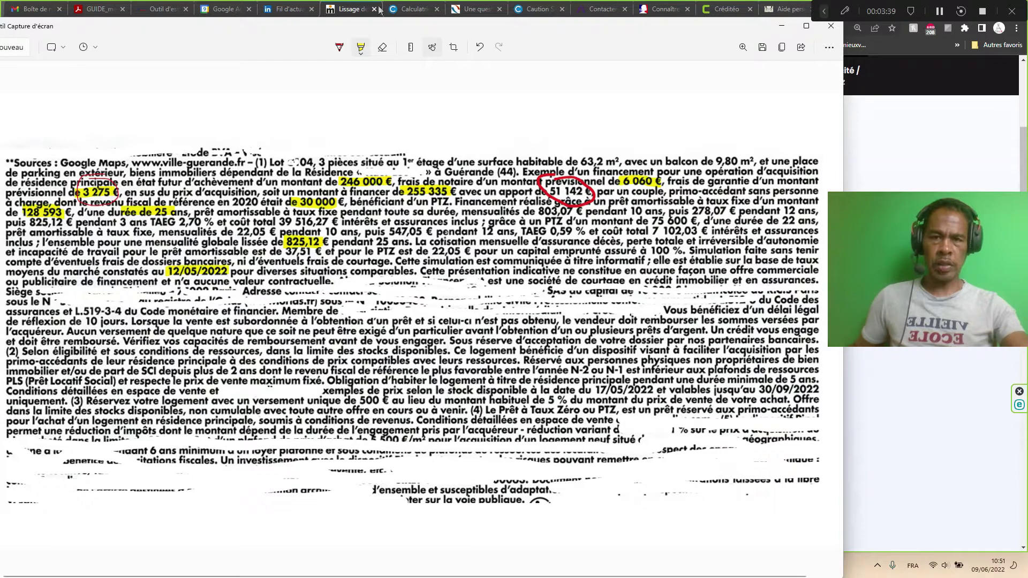
Circle the highlighted 128 593 € main loan amount in the notice with the red pen
click(339, 47)
mouse_move(35, 201)
mouse_down()
mouse_move(63, 203)
mouse_move(68, 214)
mouse_up()
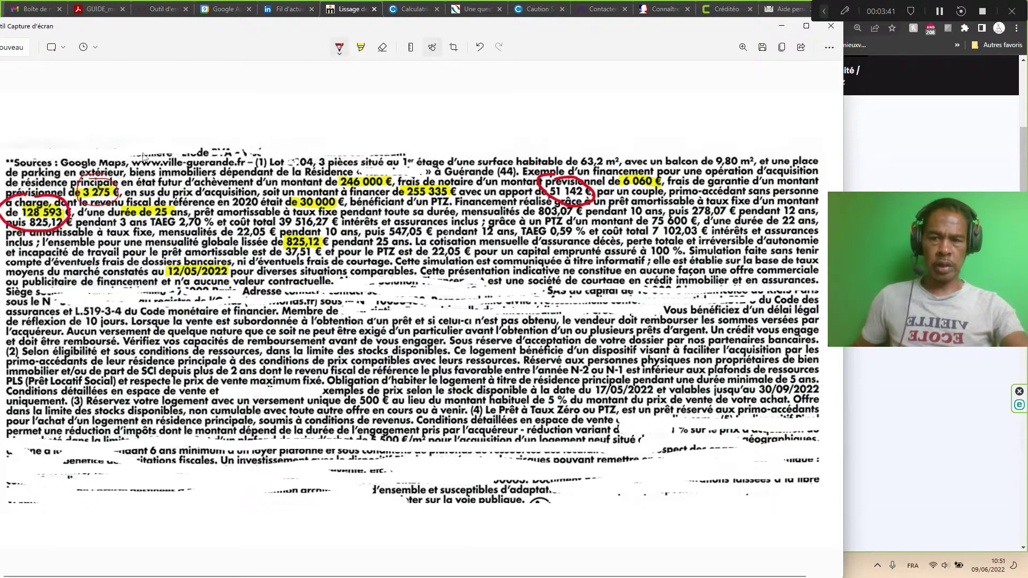
Switch back to the simulator in Chrome and set the PTZ+ period 1 amount to 0 €
key(alt+Tab)
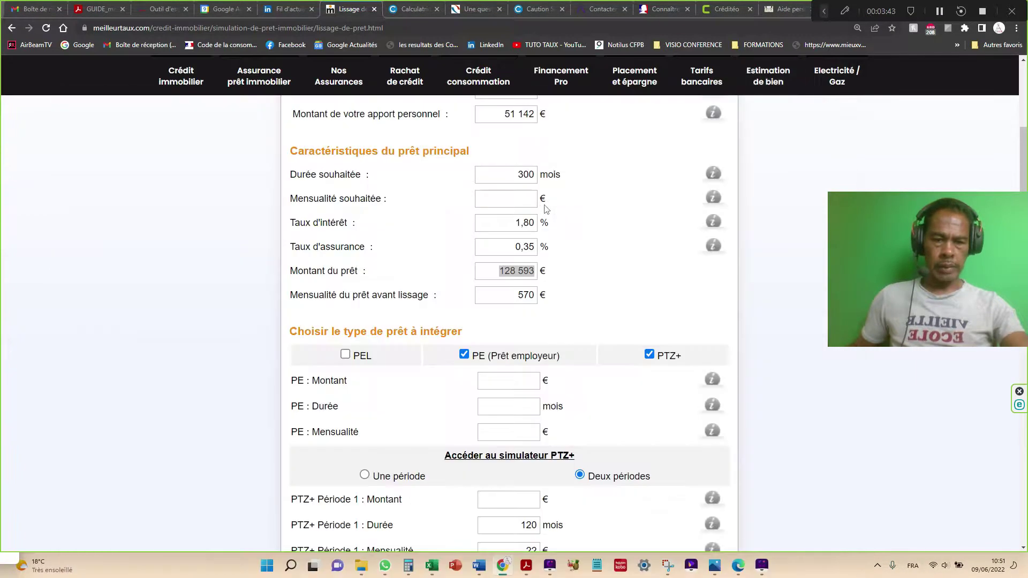
scroll(537, 214, down, 3)
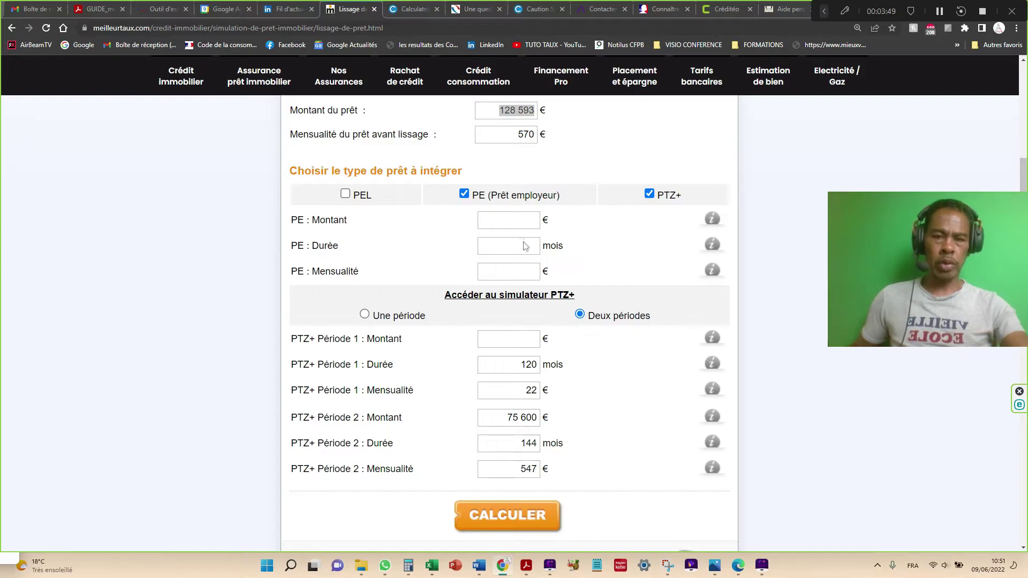
scroll(522, 241, down, 2)
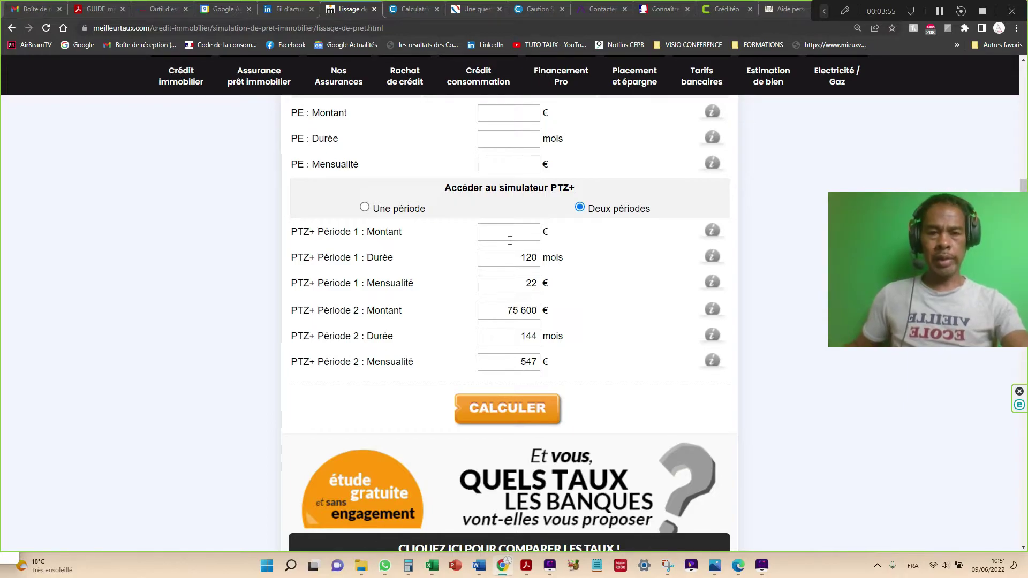
click(504, 236)
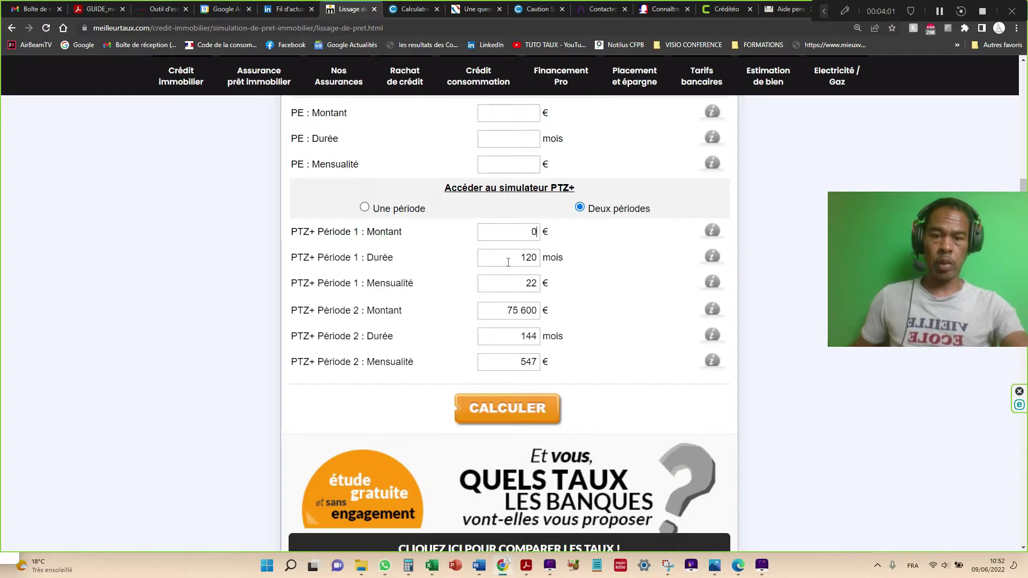
Examine the PTZ+ period 1 duration and monthly payment, and the period 2 amount and monthly payment
drag(508, 262, 552, 270)
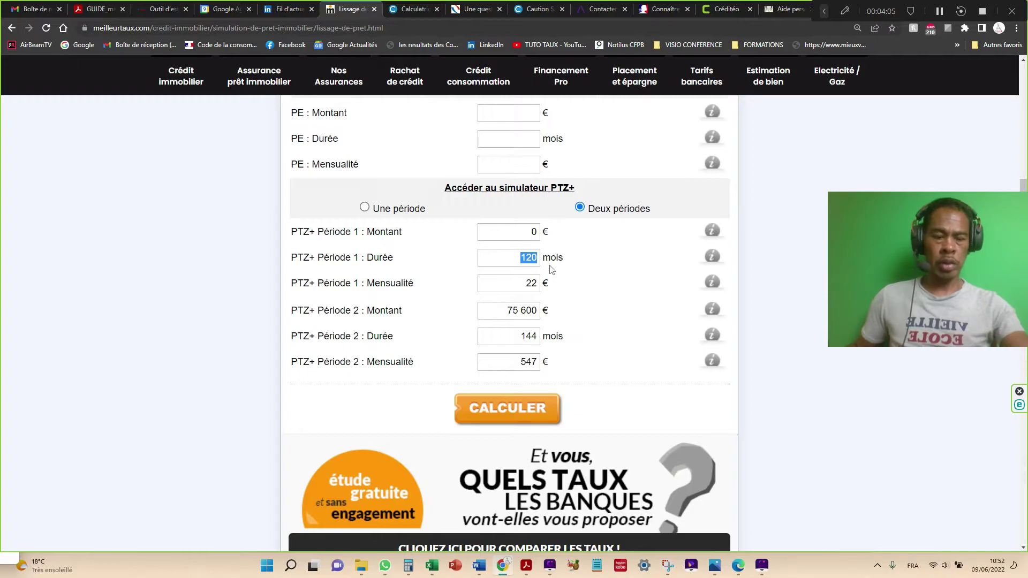
drag(522, 283, 562, 296)
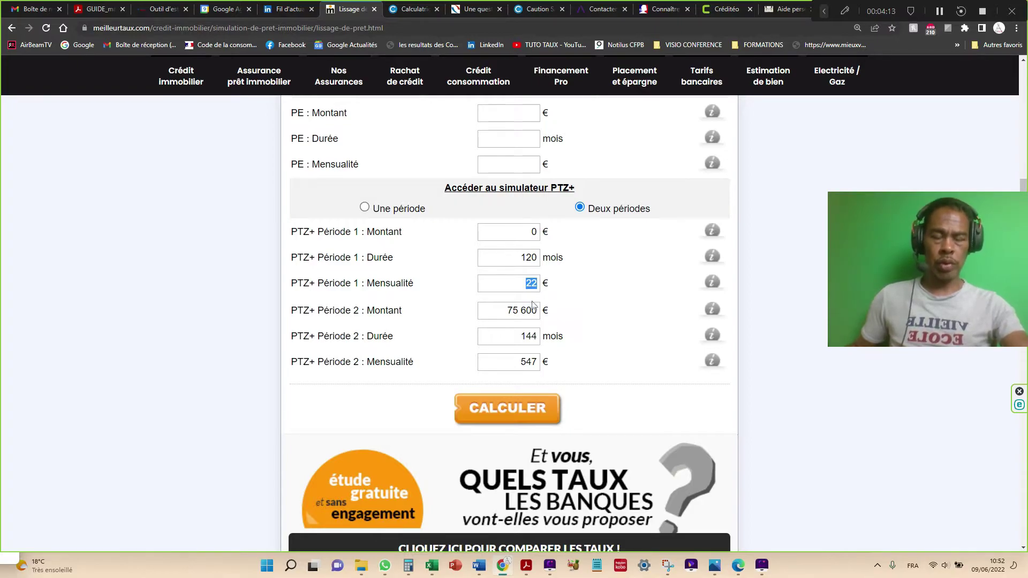
drag(503, 315, 557, 337)
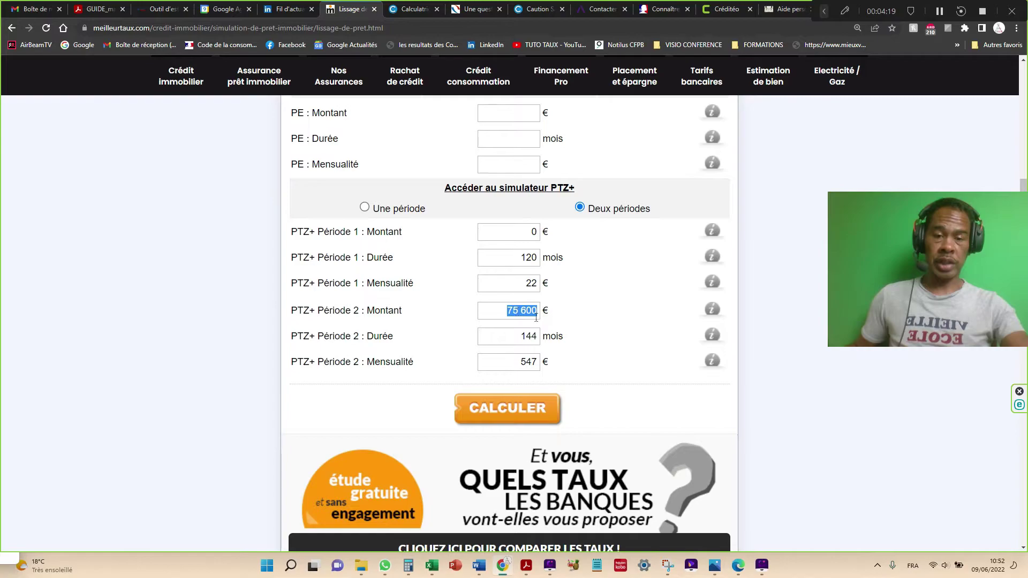
drag(520, 363, 538, 363)
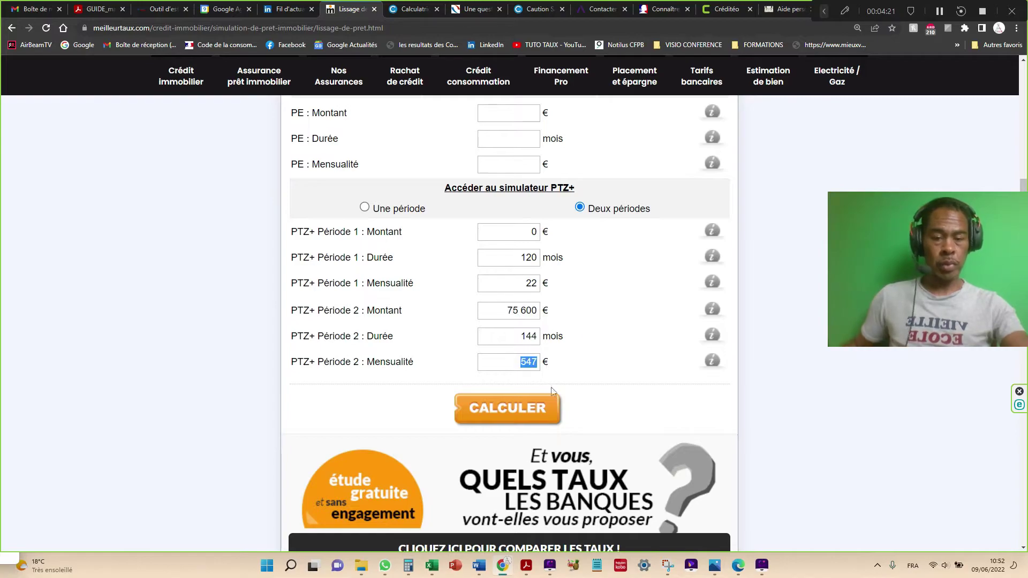
Open Calculator beside the form and divide the PTZ+ amount of 75600 by 144 months
click(410, 566)
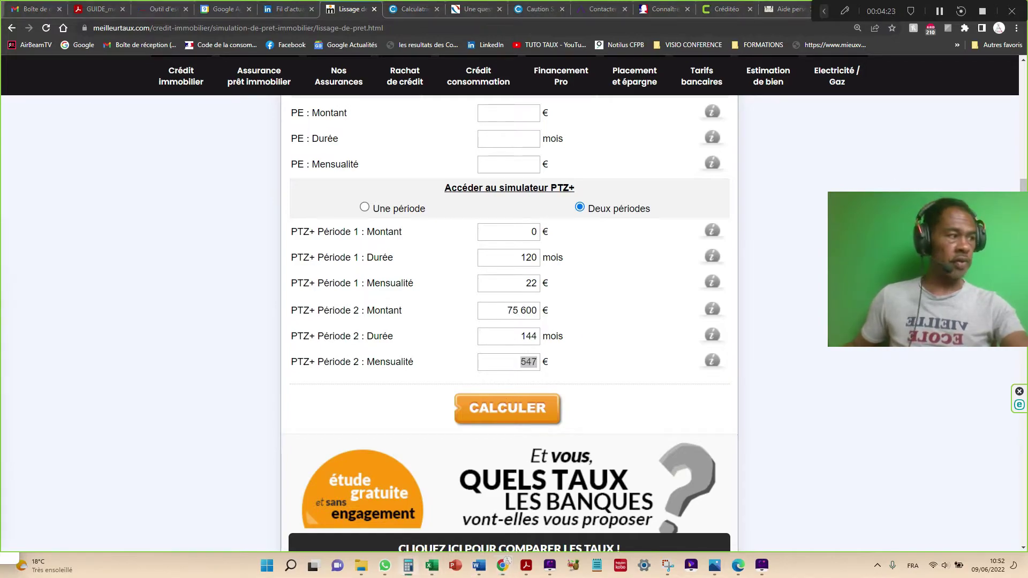
drag(297, 162, 201, 152)
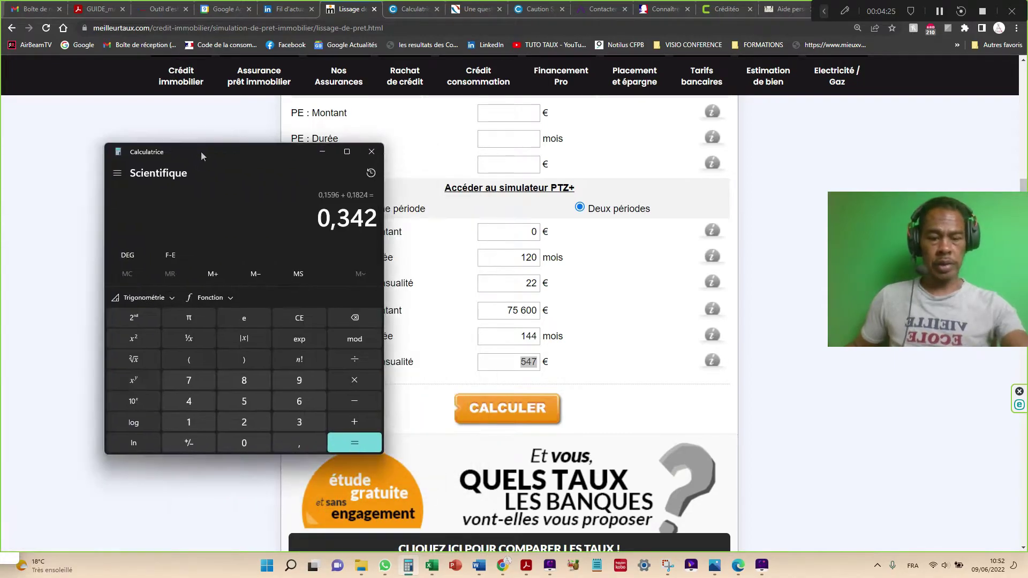
key(Escape)
text(75)
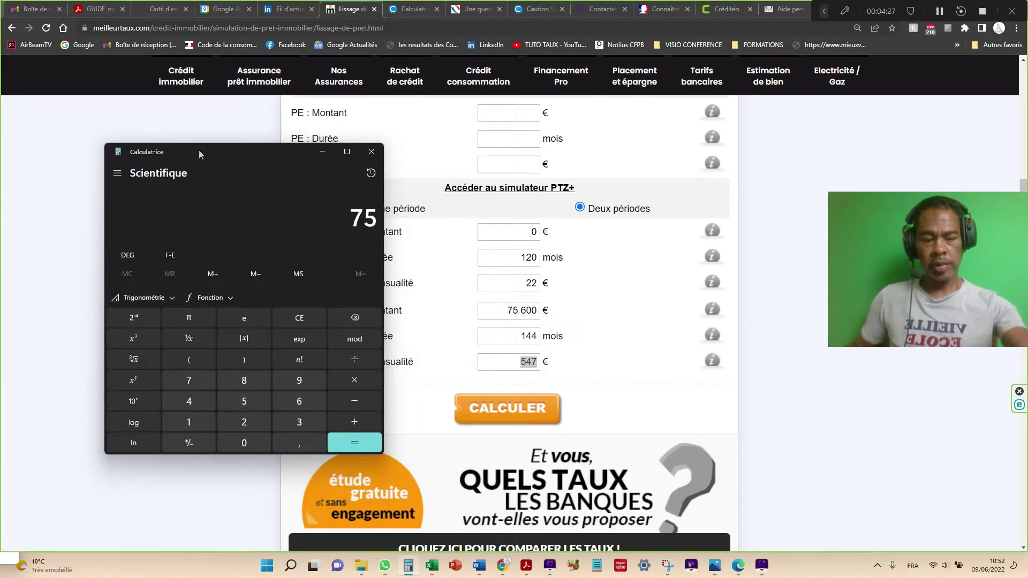
text(600)
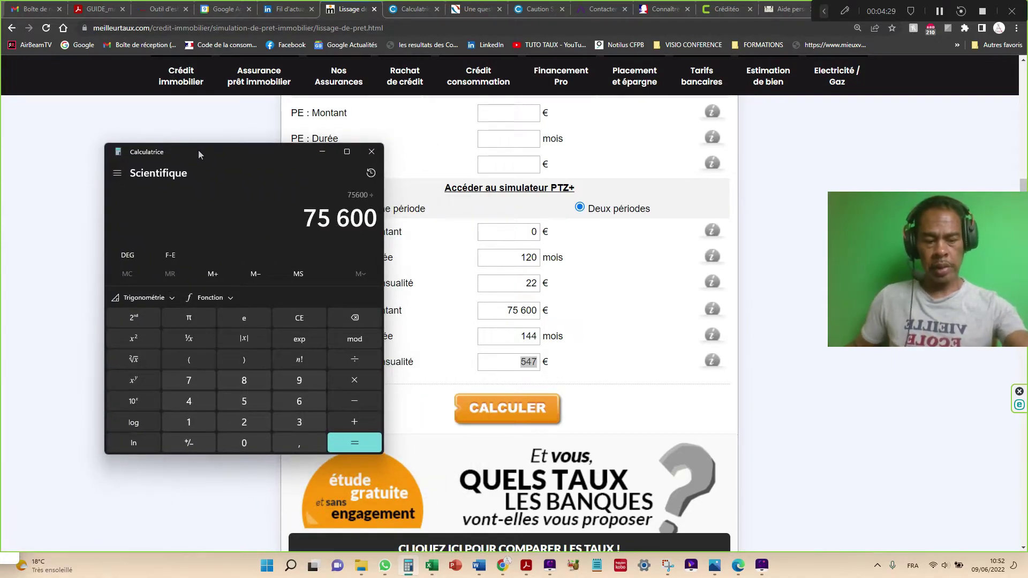
text(/144)
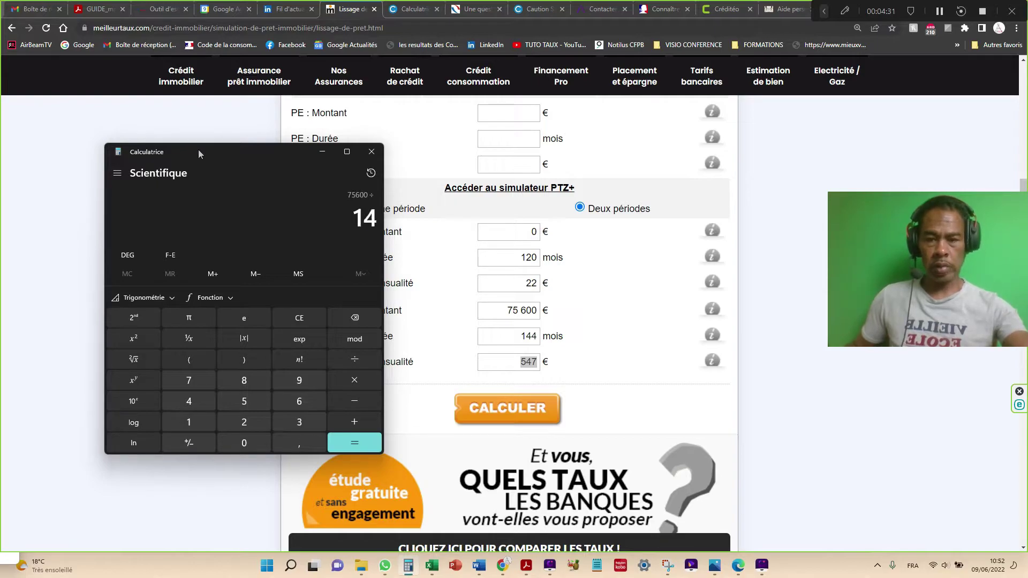
key(Return)
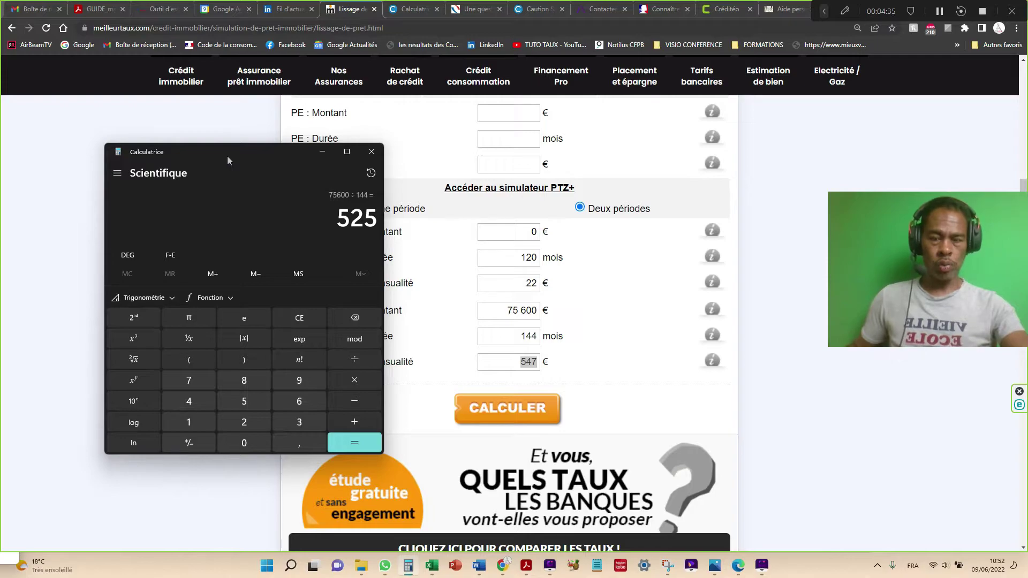
Calculate the PTZ+ monthly insurance as 75600 times 0,35, divided by 100 and by 12
key(Escape)
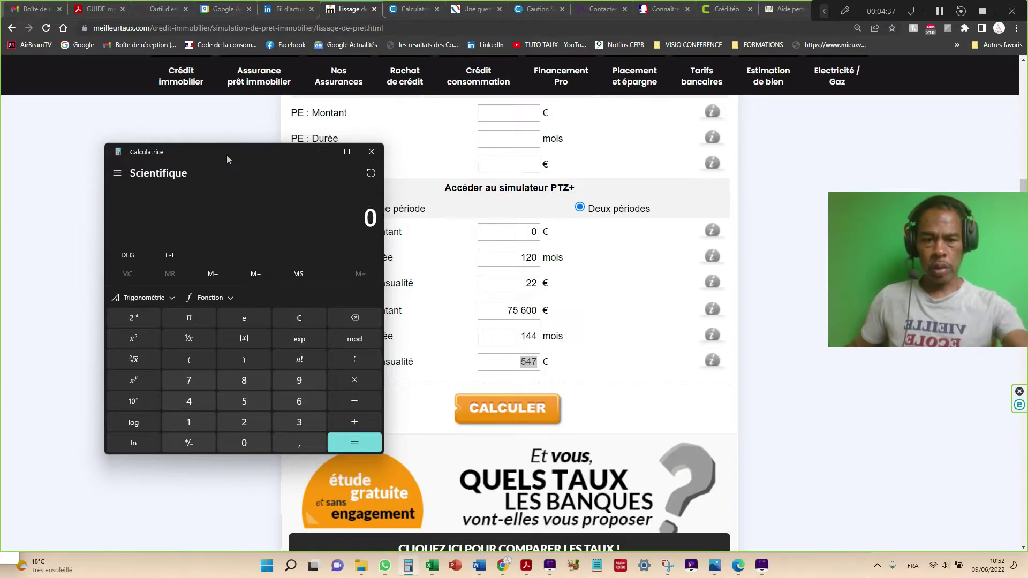
text(75600)
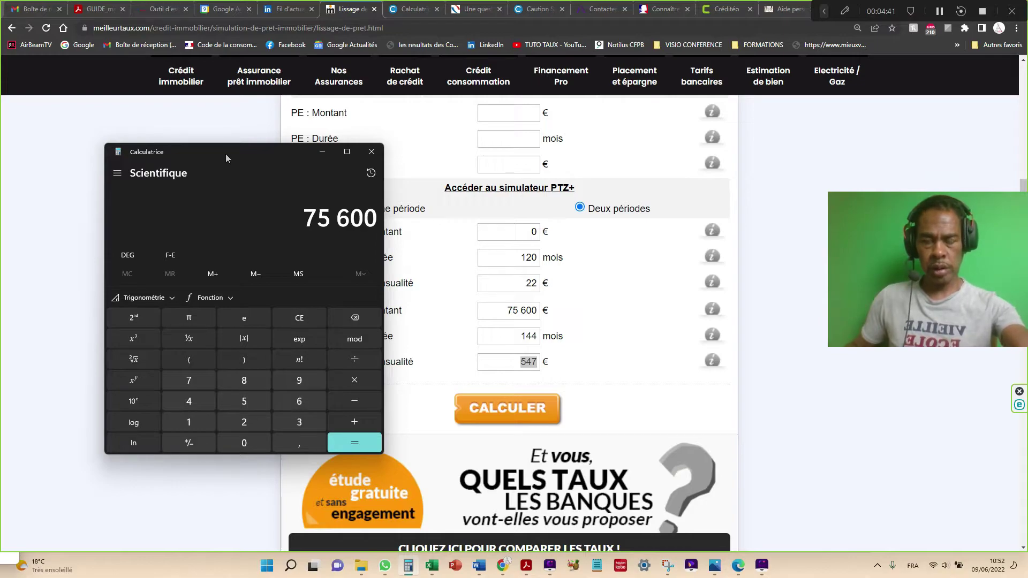
text(*0,35)
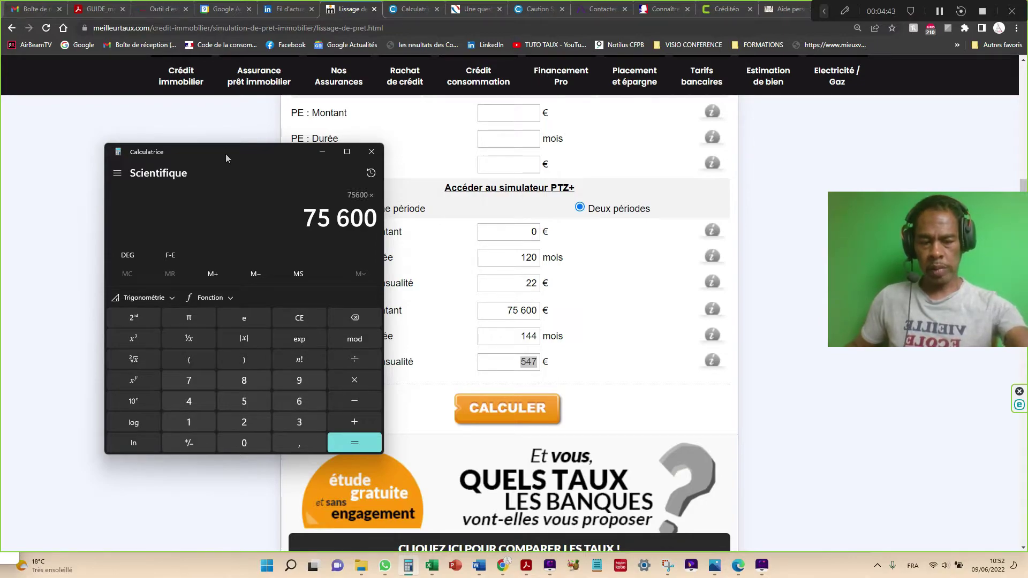
key(Return)
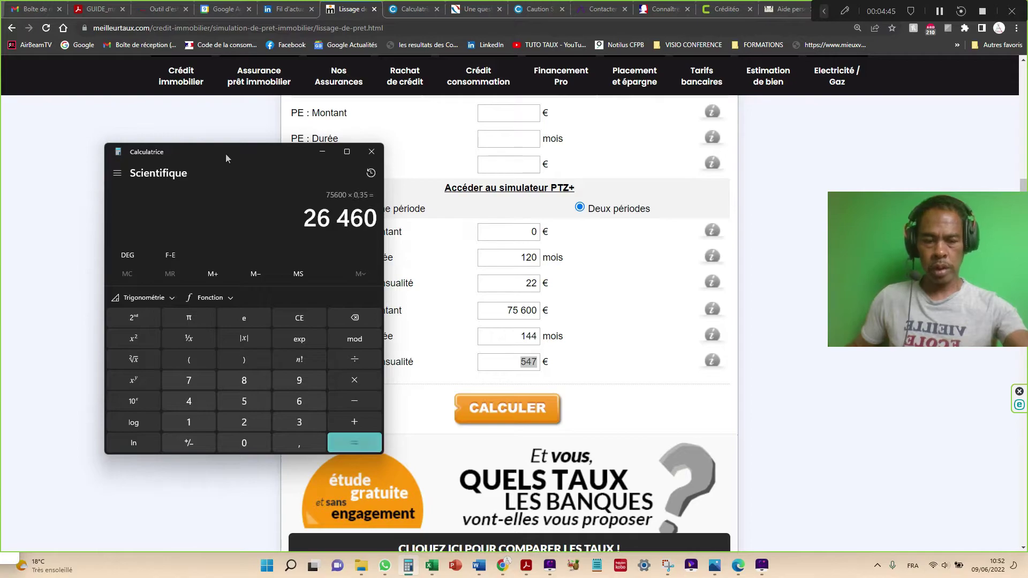
text(/10)
text(0)
key(Return)
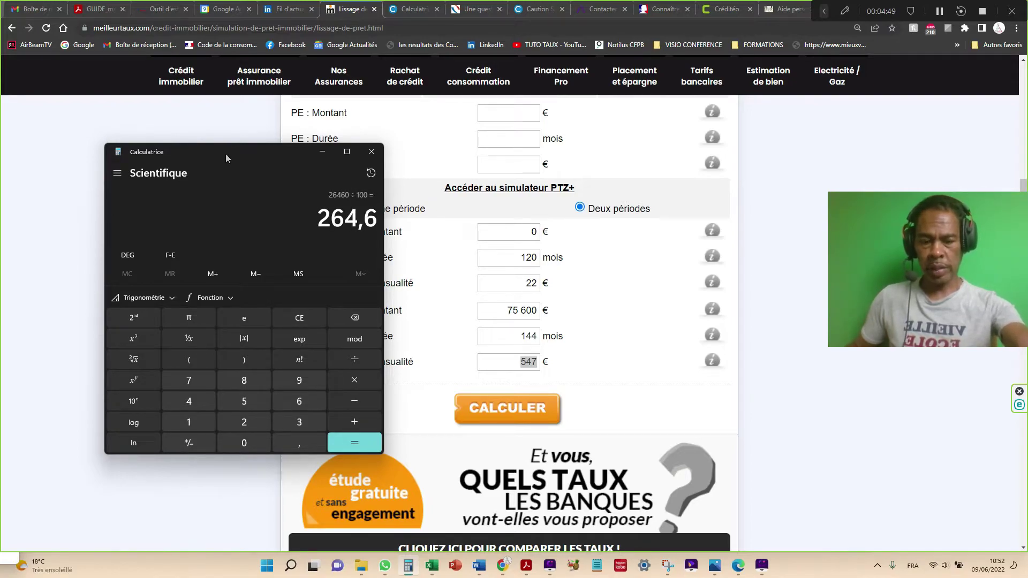
text(/12)
key(Return)
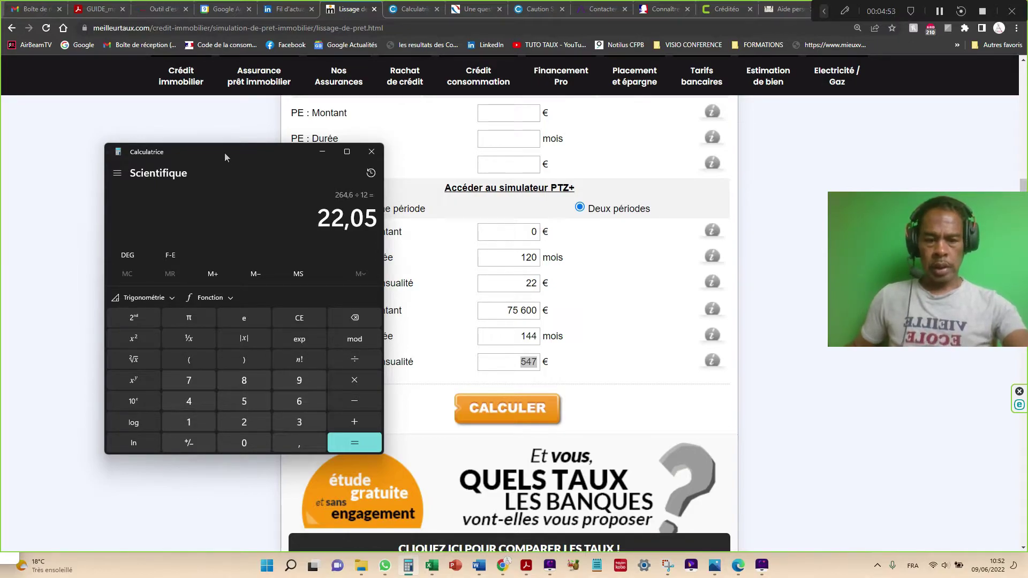
Add the bracketed capital repayment (75600 ÷ 144) to the monthly insurance result
text(+)
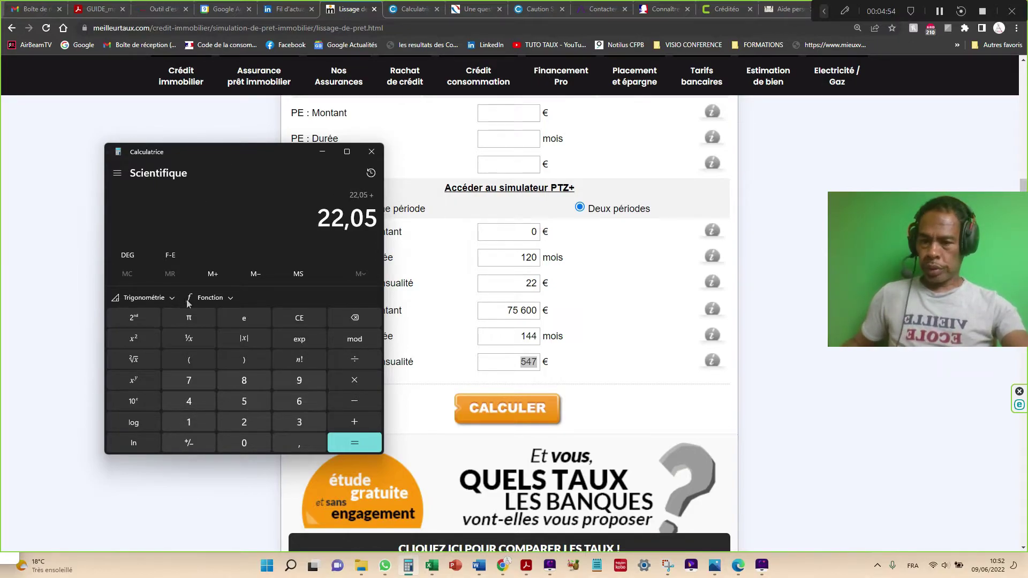
click(186, 366)
text(75600)
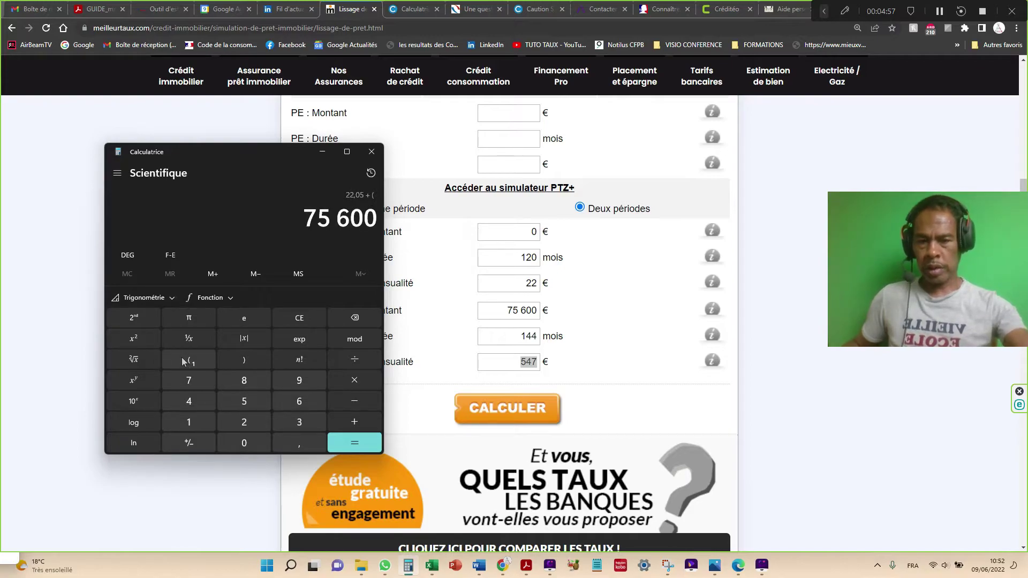
text(/144)
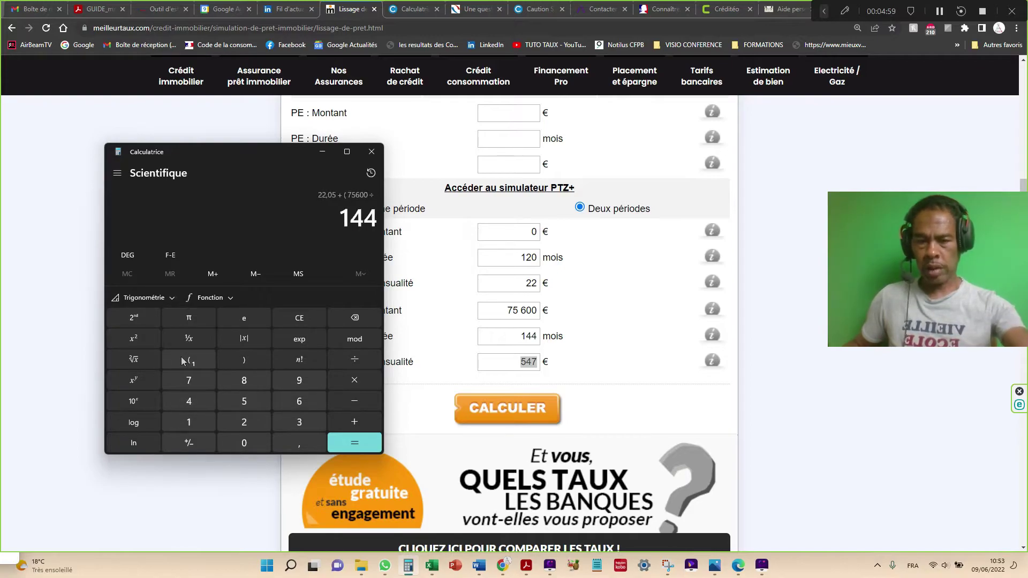
click(236, 364)
key(Return)
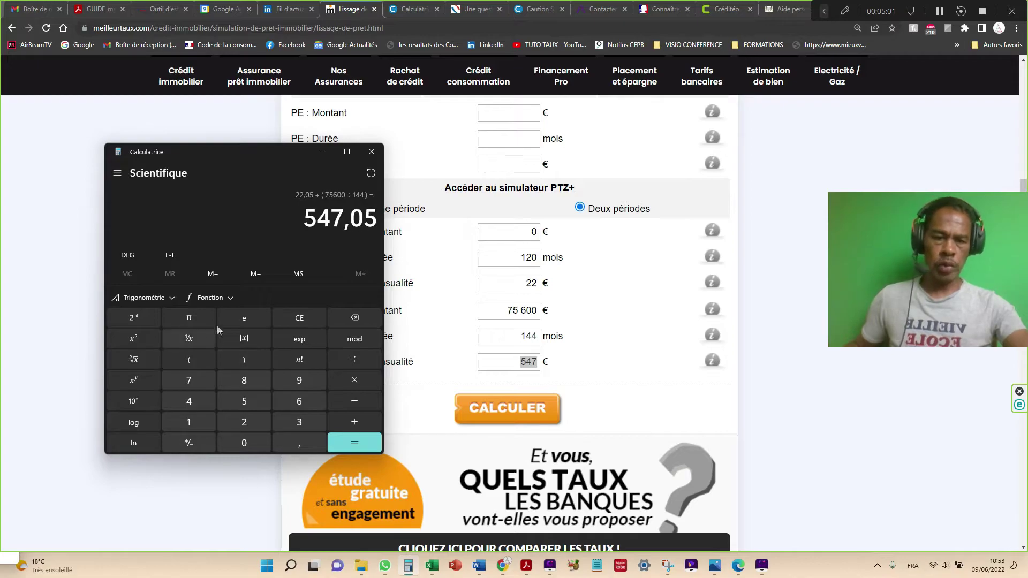
Return to the simulator form and run the loan-smoothing calculation
click(507, 354)
scroll(548, 381, down, 1)
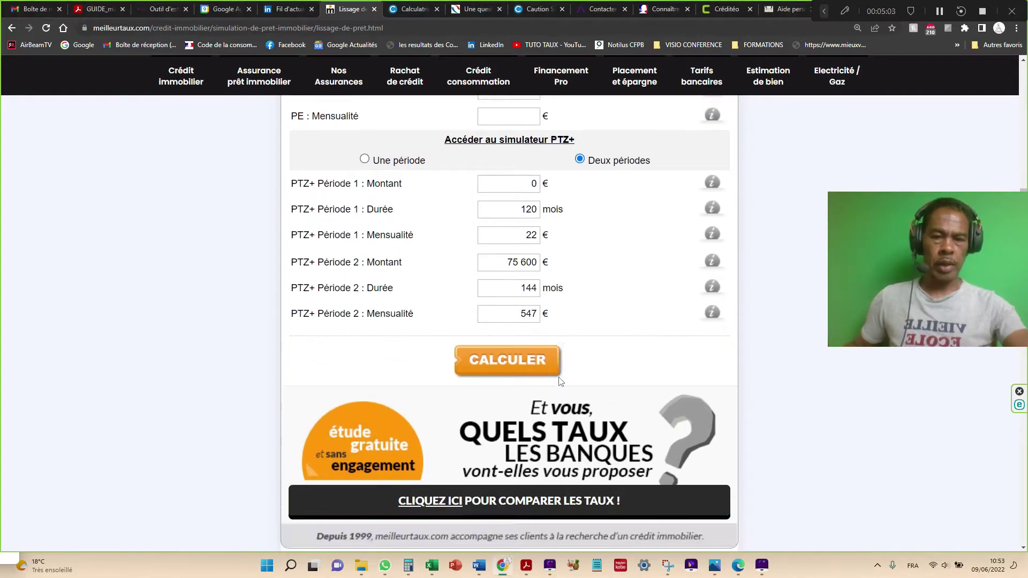
click(505, 361)
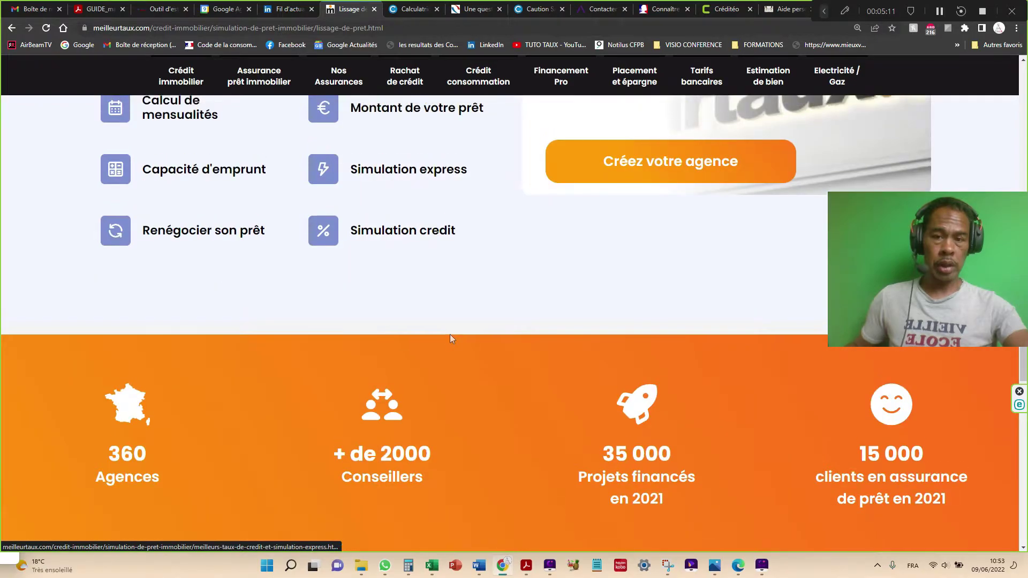
Examine the smoothed financing results, including the total monthly payment for months 265-300
scroll(450, 334, up, 7)
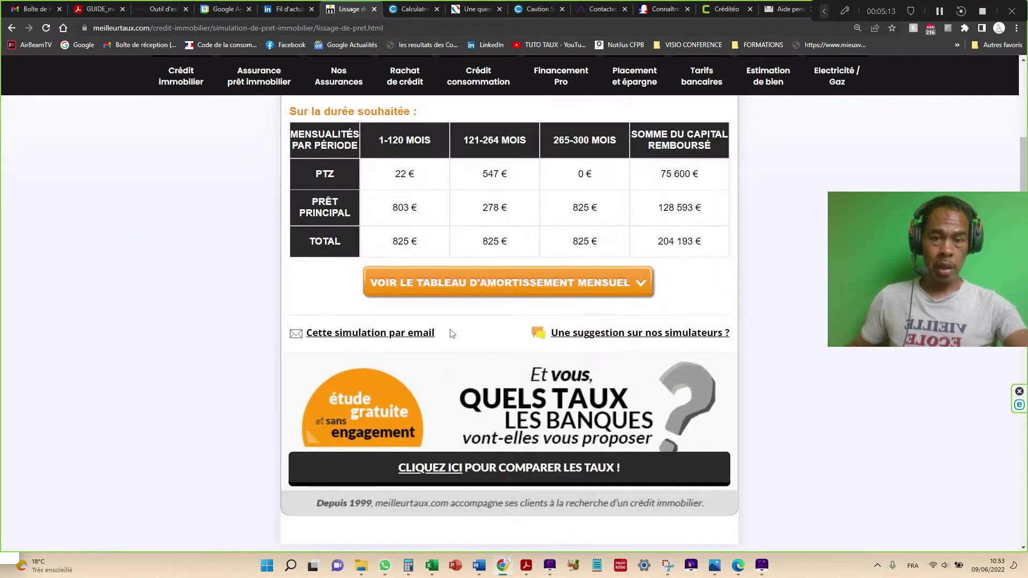
scroll(449, 331, up, 2)
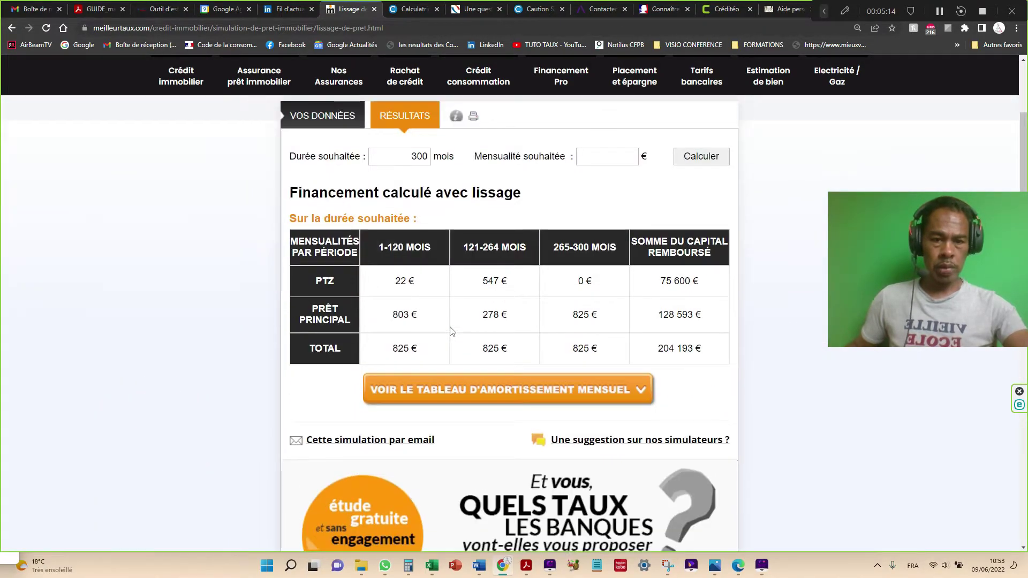
triple_click(592, 351)
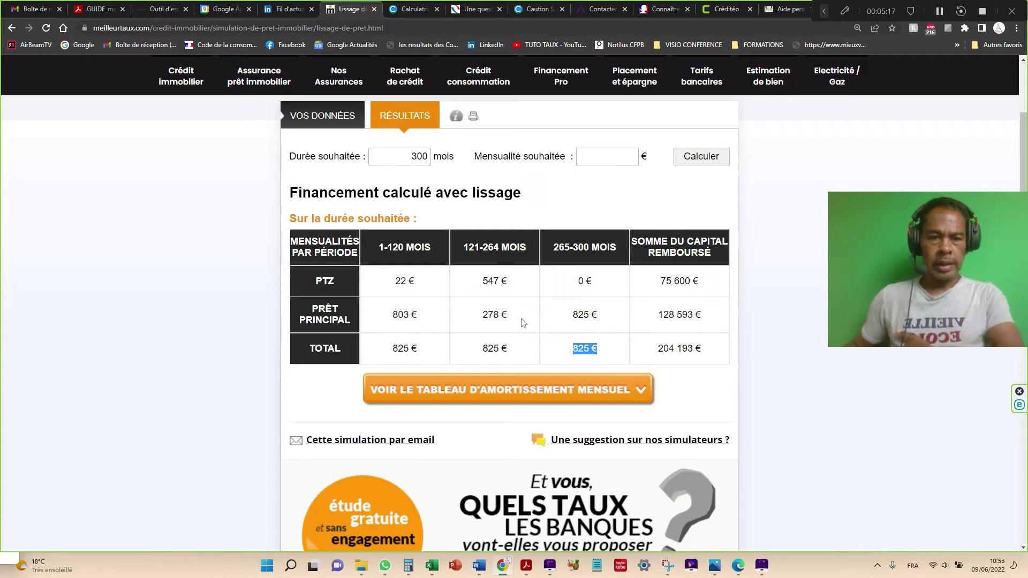
scroll(587, 316, up, 1)
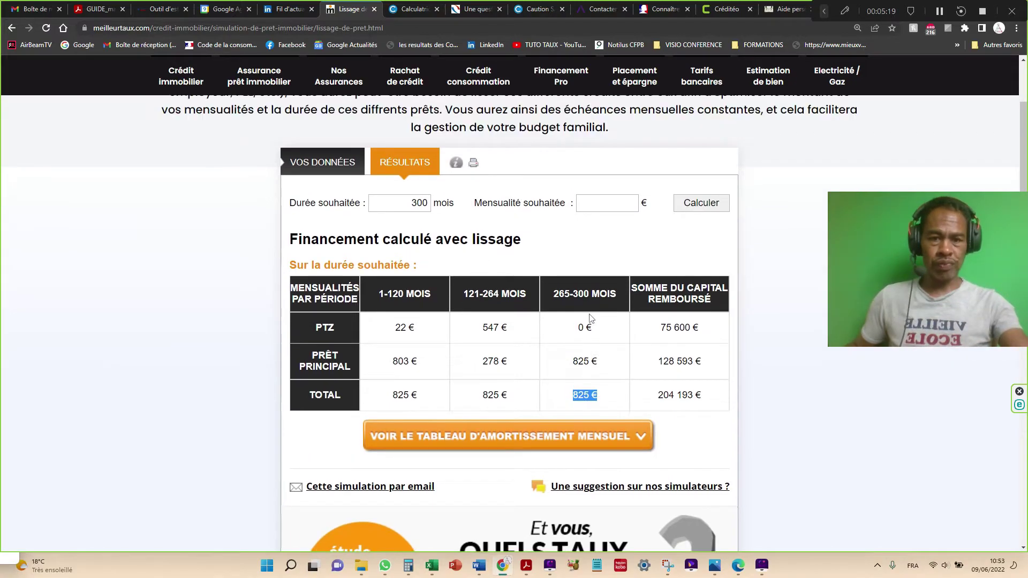
scroll(589, 297, down, 1)
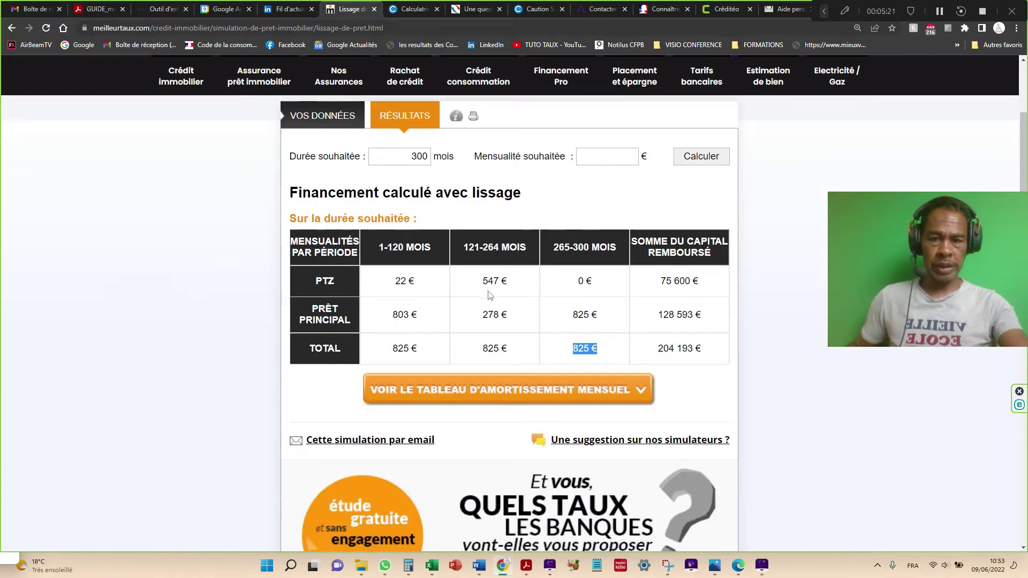
Display the monthly amortisation table and examine the main loan's insurance and payment columns
scroll(485, 293, down, 1)
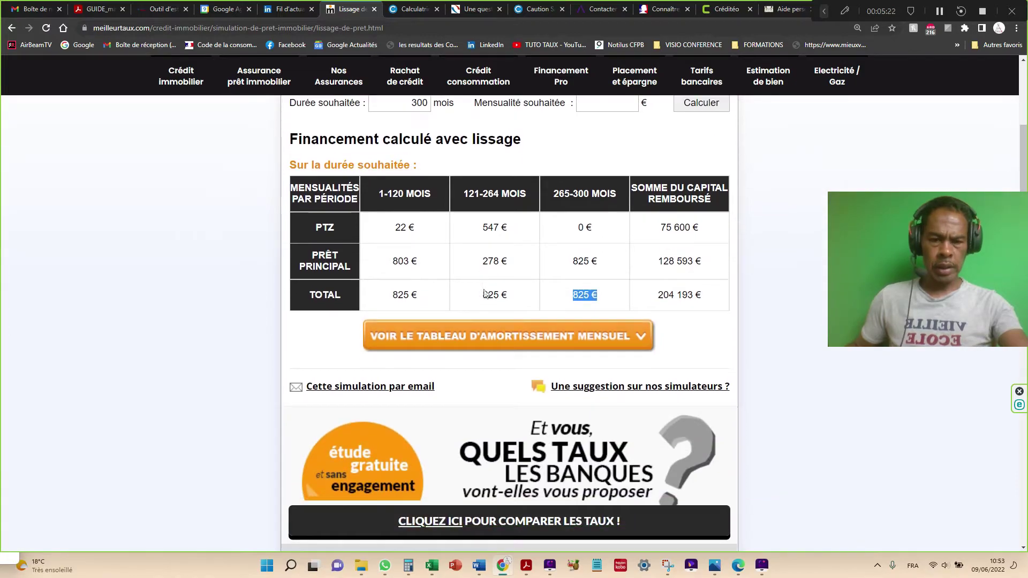
click(565, 336)
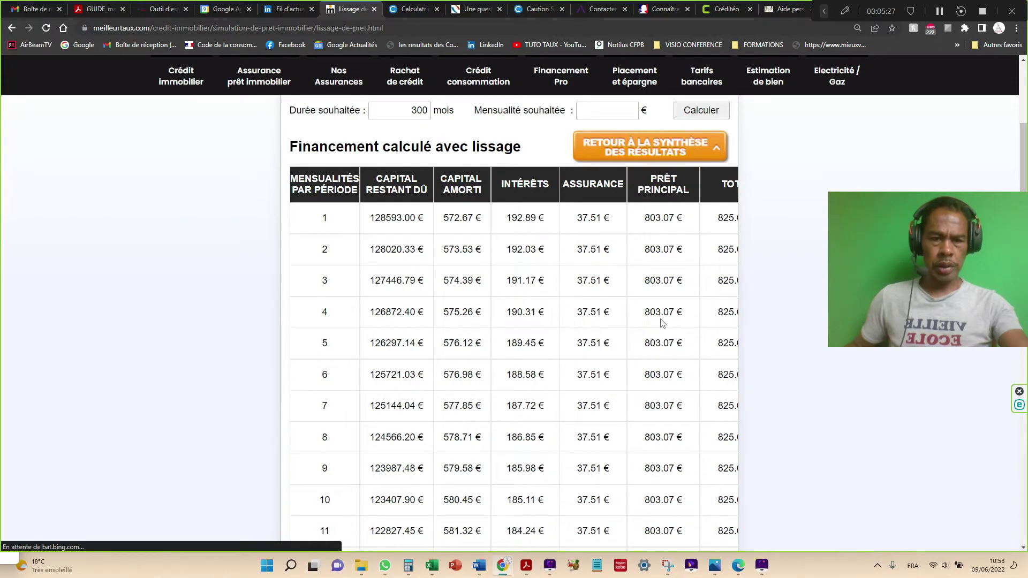
scroll(651, 321, down, 2)
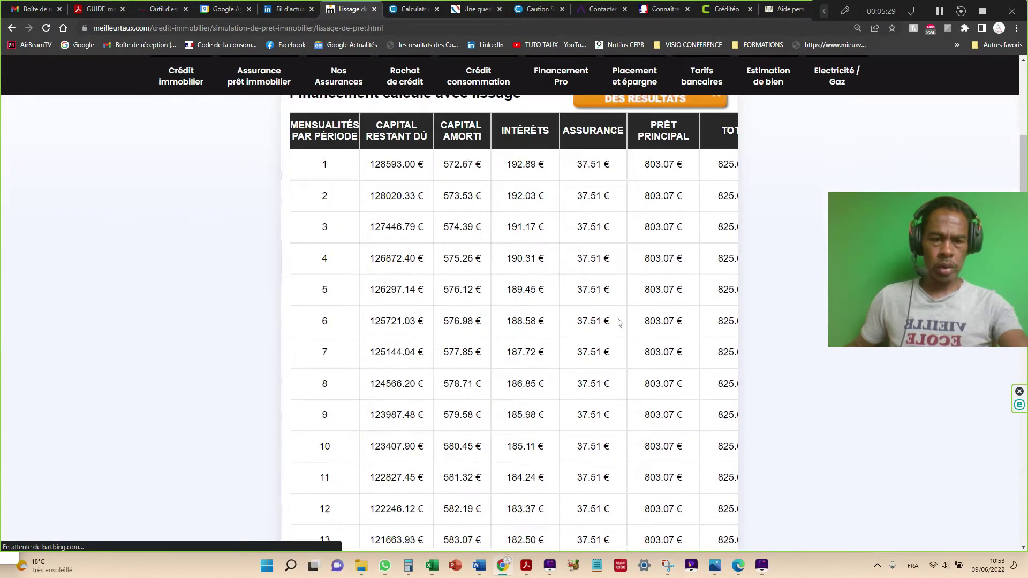
Return to the simulator's entered data and review the project, main loan and PTZ+ values
scroll(620, 322, up, 2)
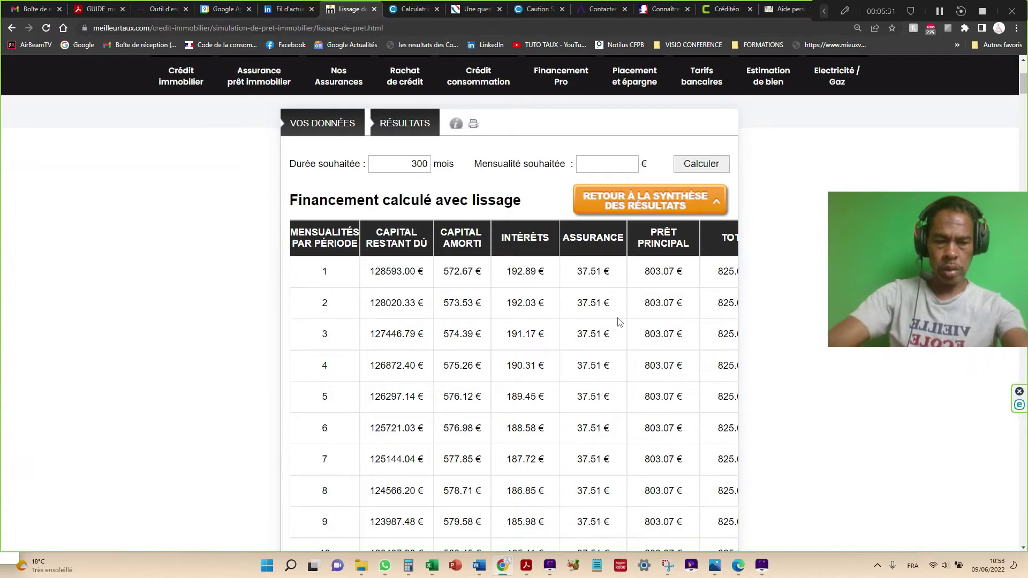
key(ctrl+minus)
key(ctrl+minus)
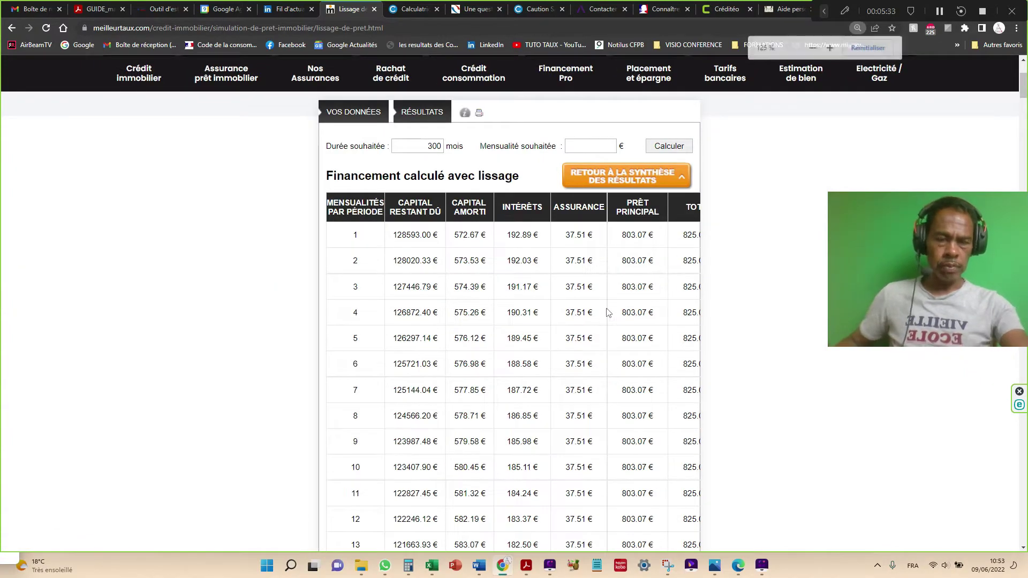
click(355, 112)
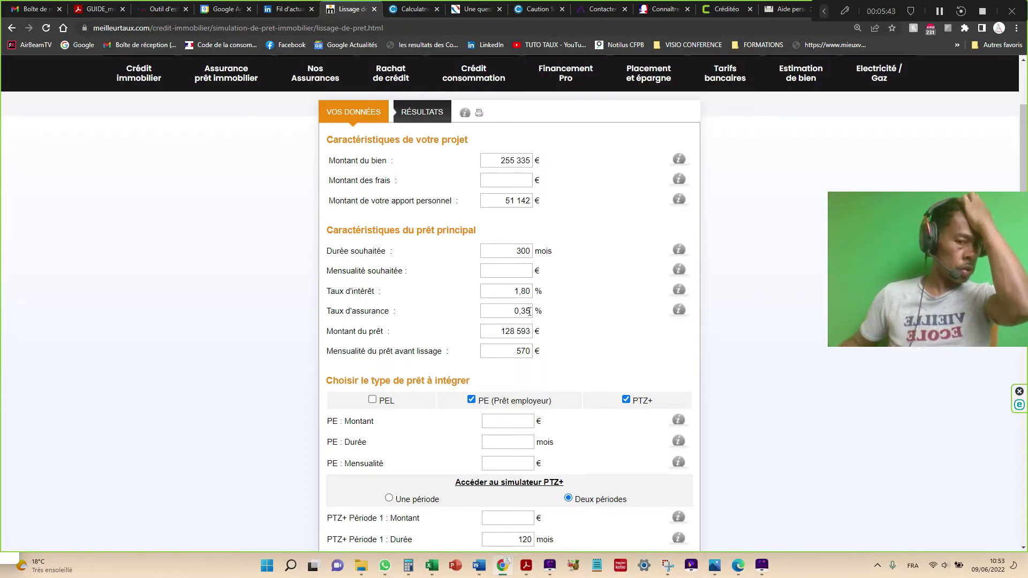
scroll(527, 310, down, 2)
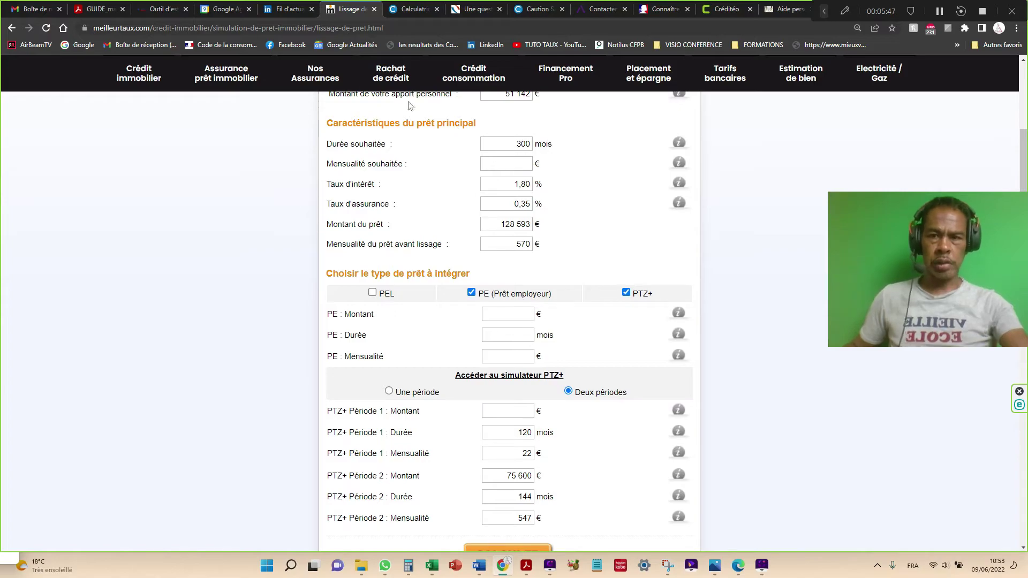
Switch to the Cyberprêt loan-smoothing calculator and reopen its form from the existing results for a new simulation
click(409, 11)
scroll(375, 206, up, 2)
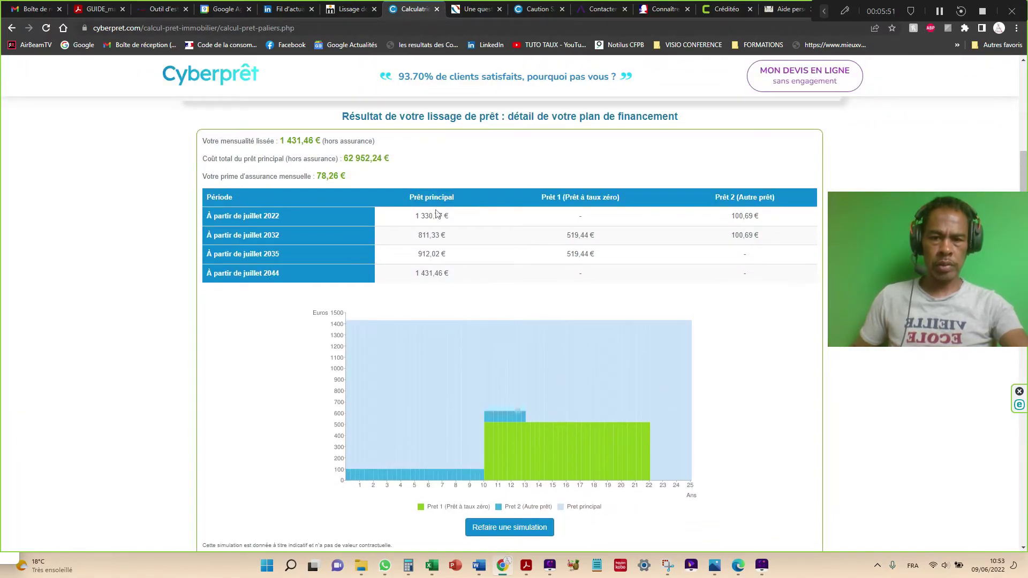
scroll(411, 206, up, 6)
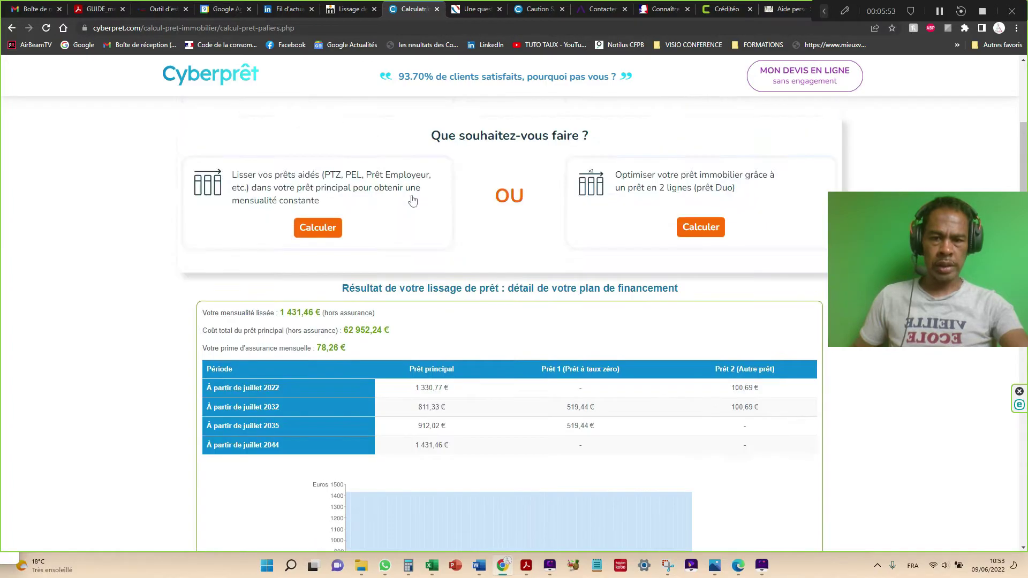
scroll(416, 194, down, 13)
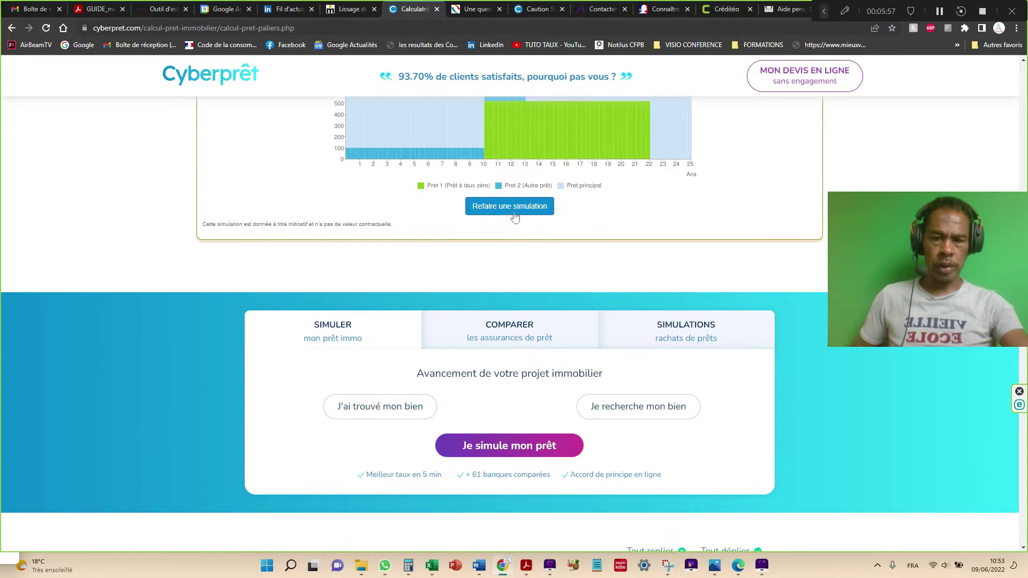
click(515, 209)
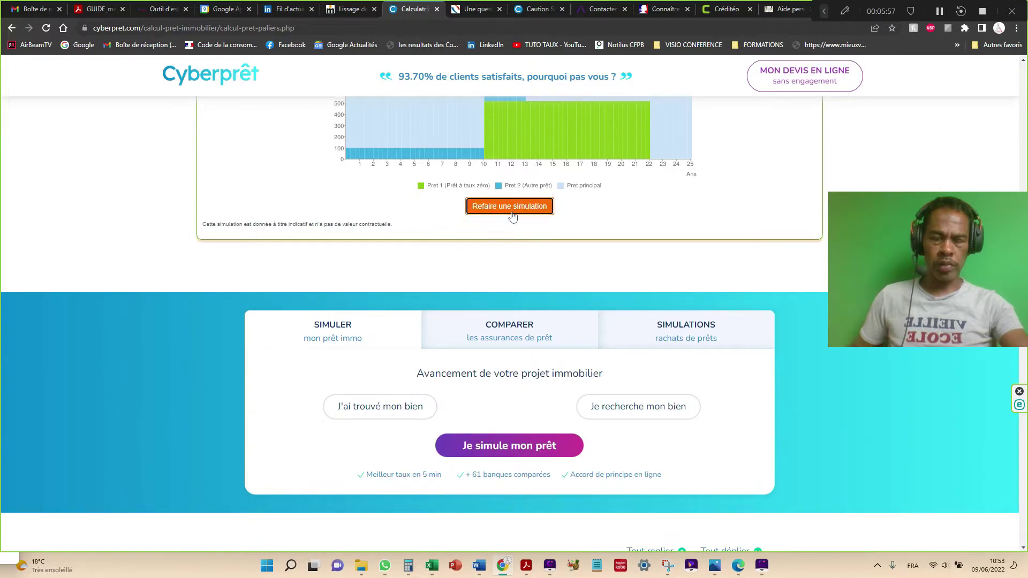
scroll(413, 262, up, 3)
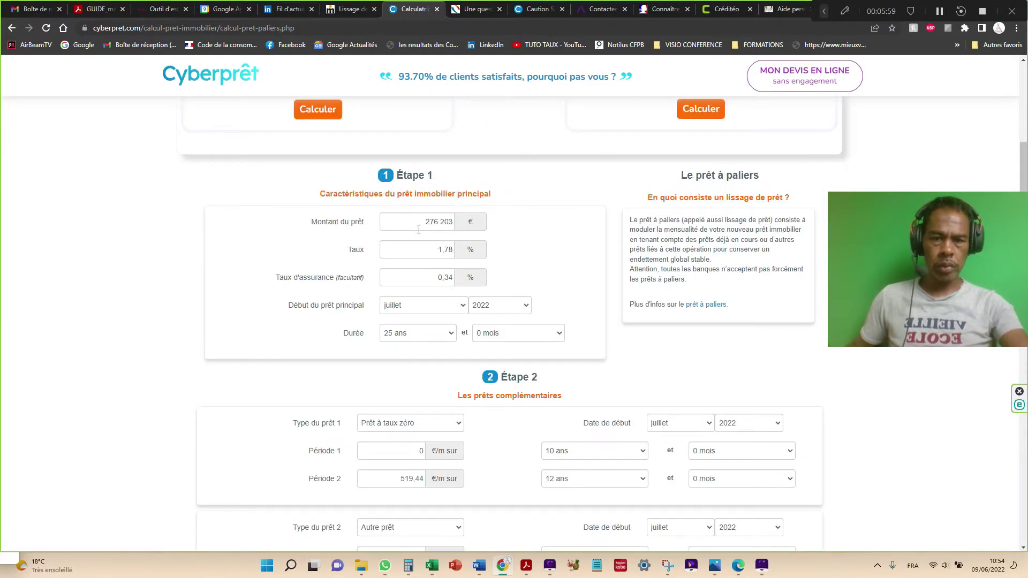
Bring up the marked-up financing notice, check the amount to finance, and return to the Cyberprêt form
double_click(418, 224)
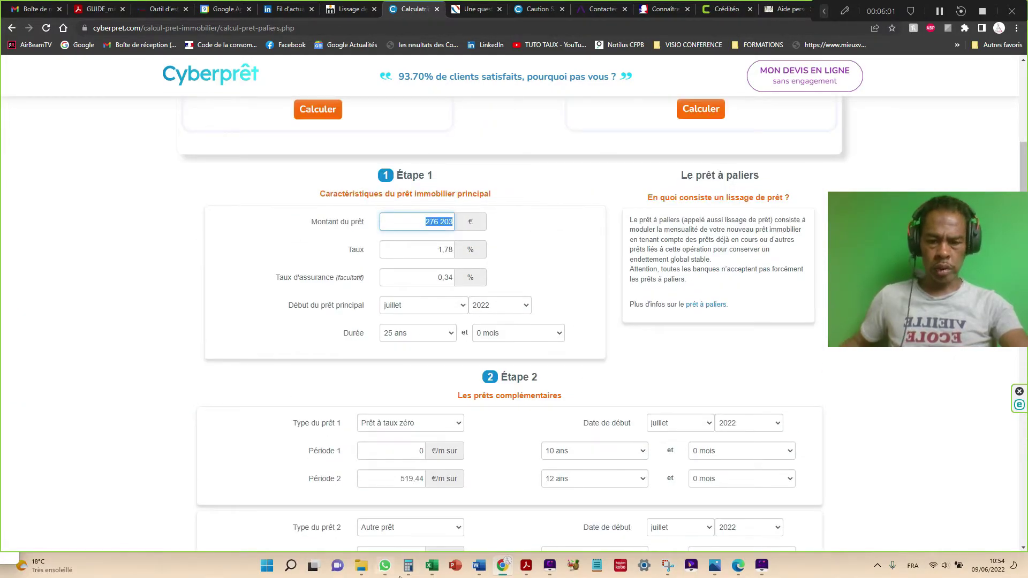
click(433, 565)
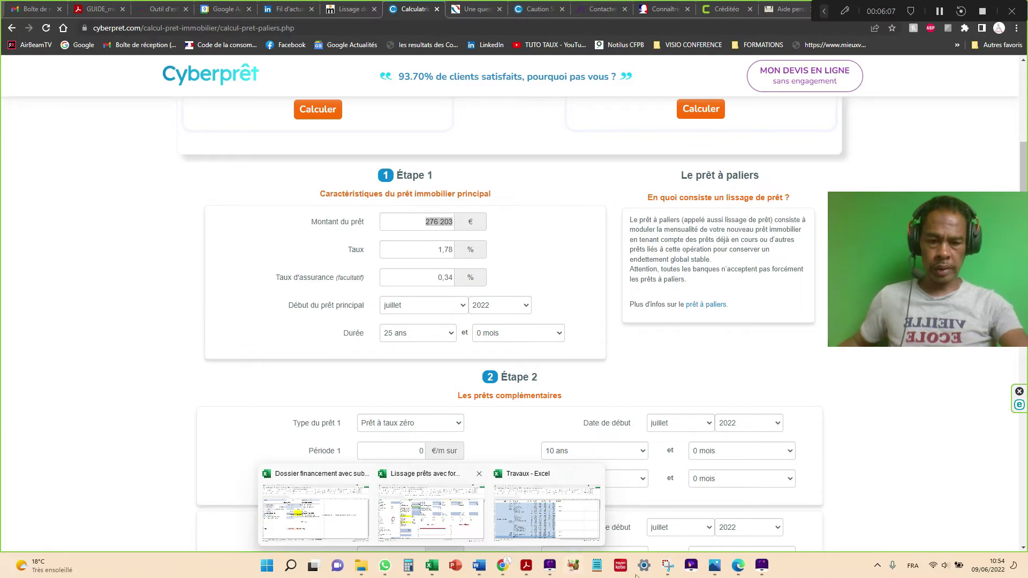
mouse_move(663, 569)
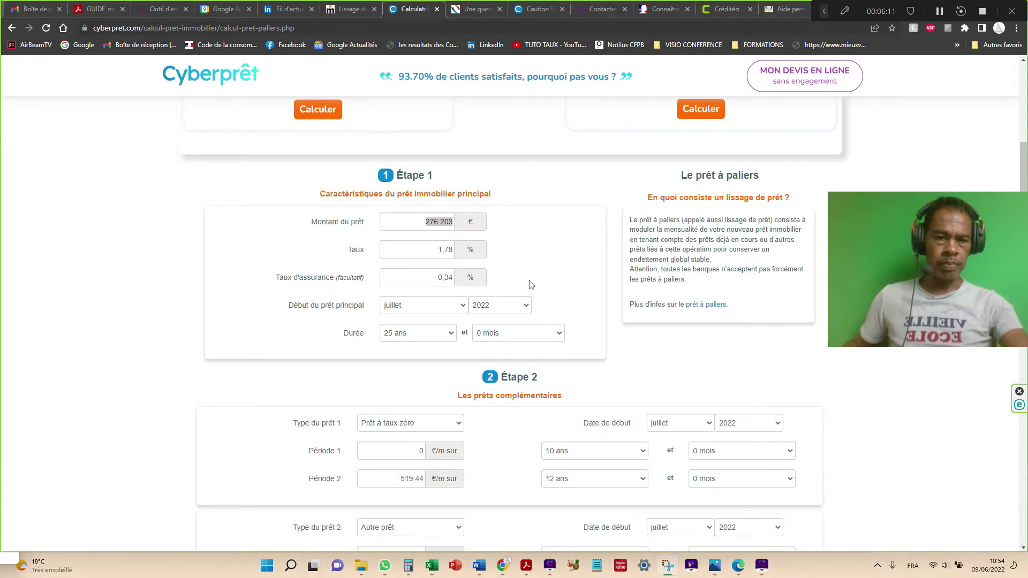
key(alt+Tab)
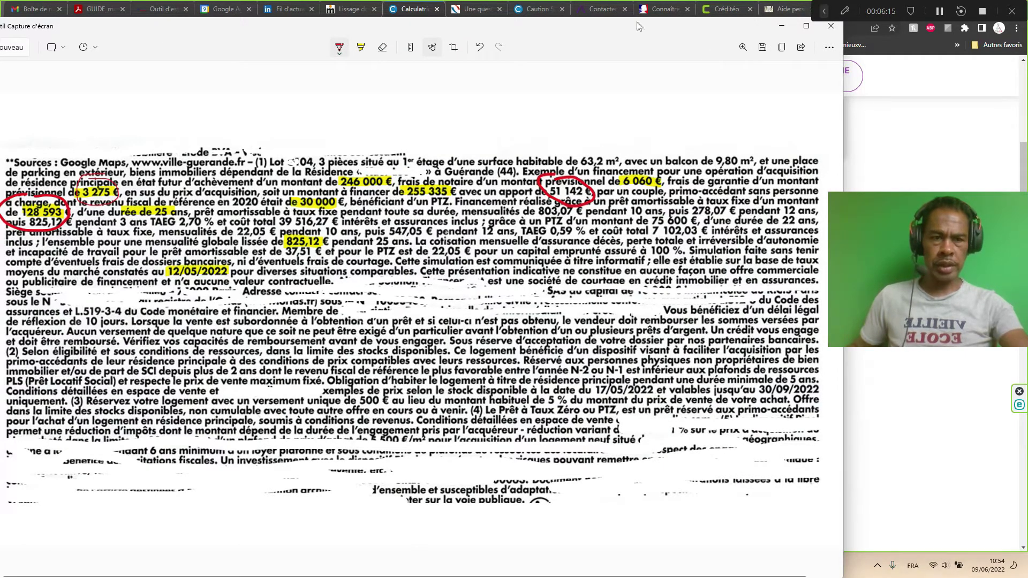
drag(575, 40, 660, 130)
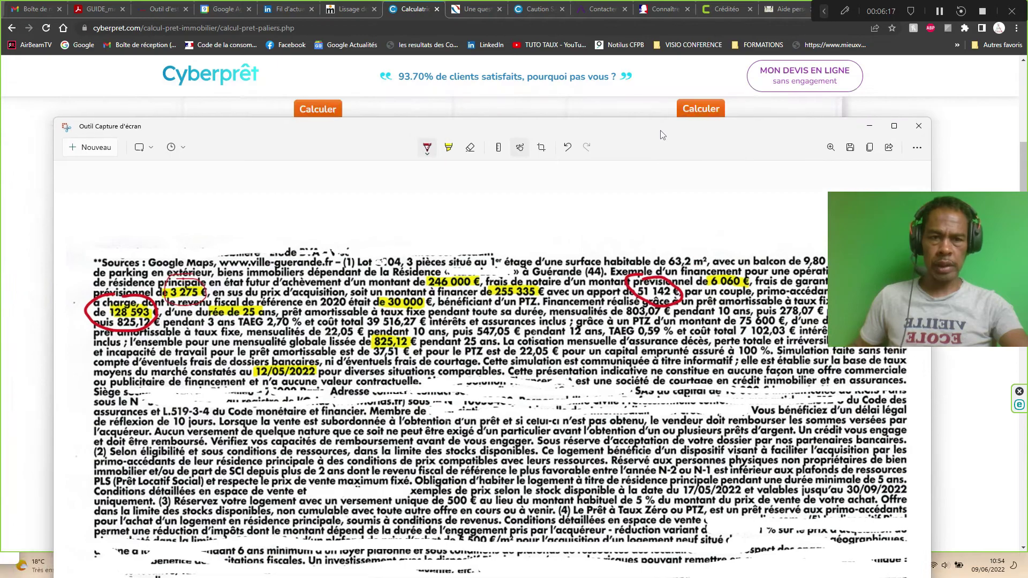
click(411, 22)
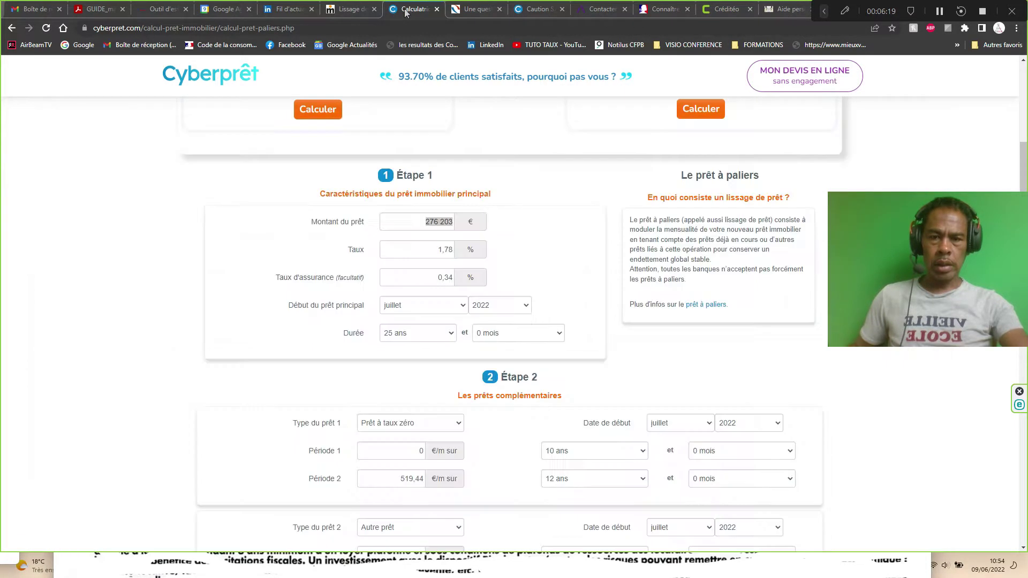
Set the main loan amount to 255 335 € and its interest rate to 1.8 %
double_click(433, 227)
text(255 335)
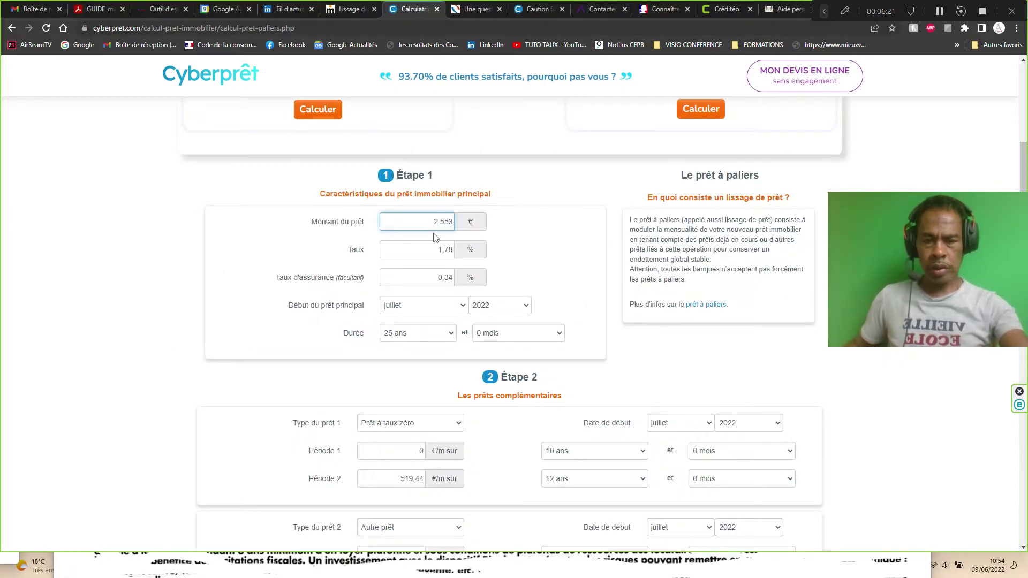
key(Tab)
text(1.8)
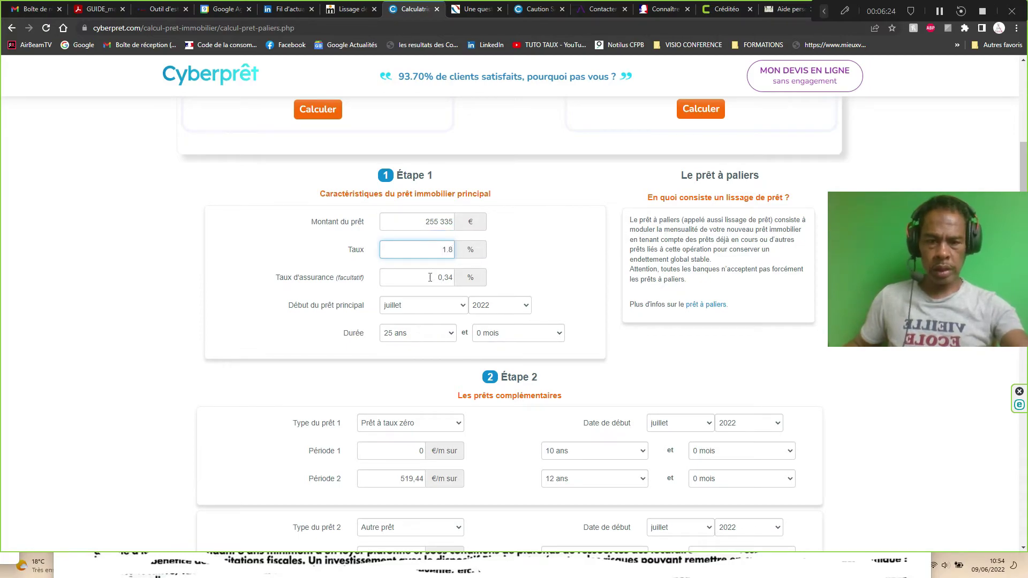
key(Tab)
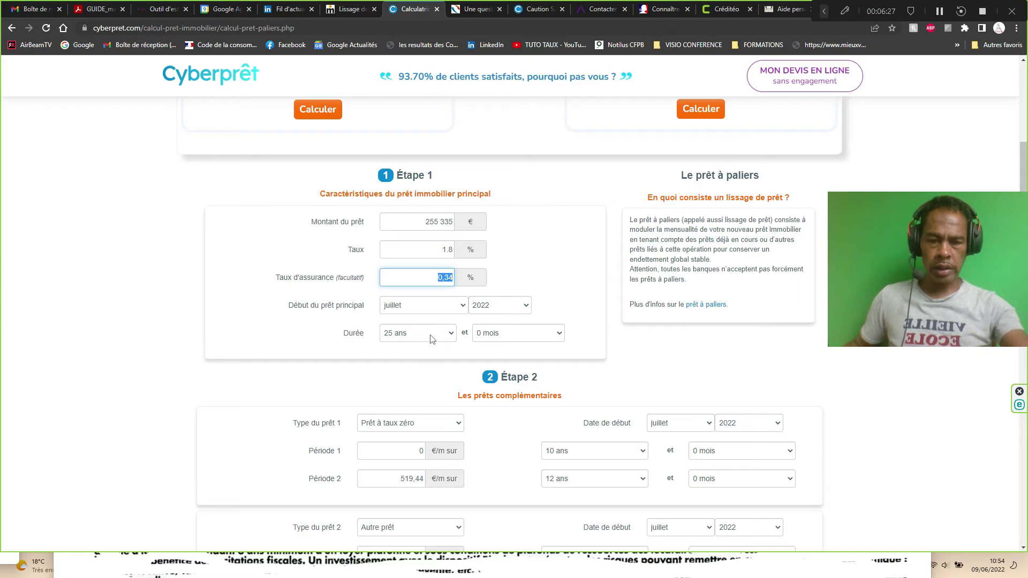
Review the complementary loans' fields and consult the financing notice for the zero-rate loan's terms
scroll(428, 321, down, 1)
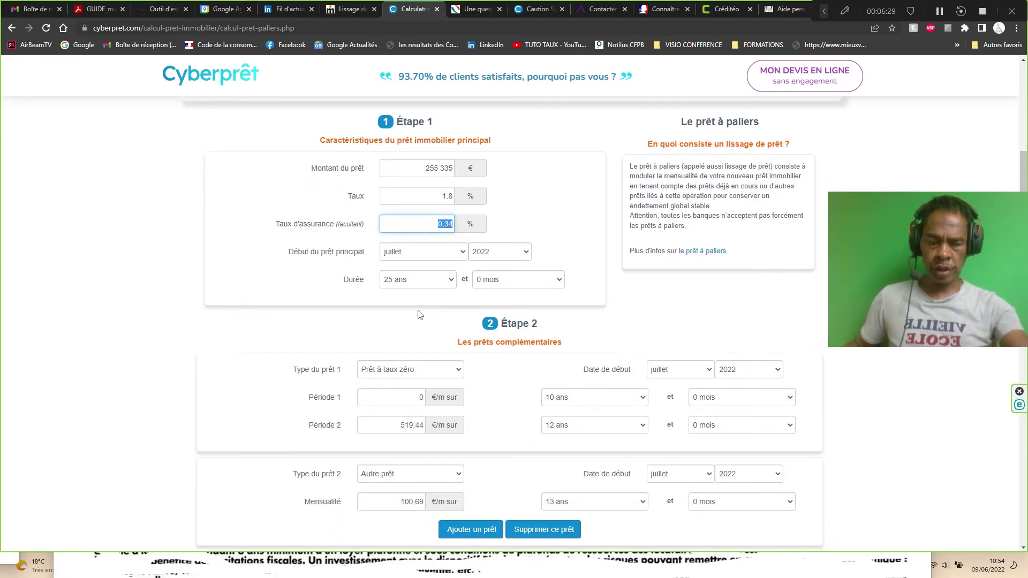
scroll(419, 315, down, 1)
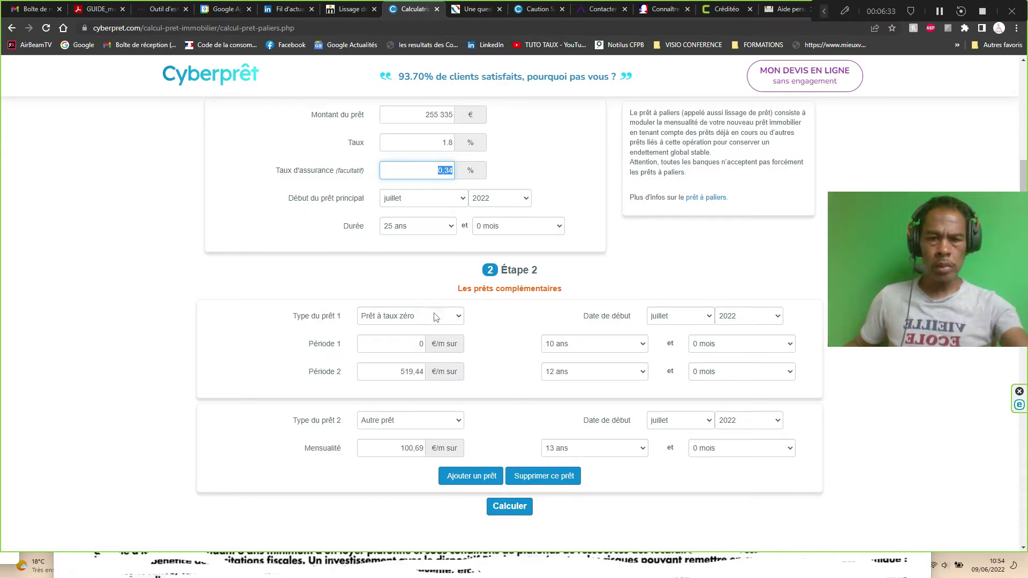
click(416, 345)
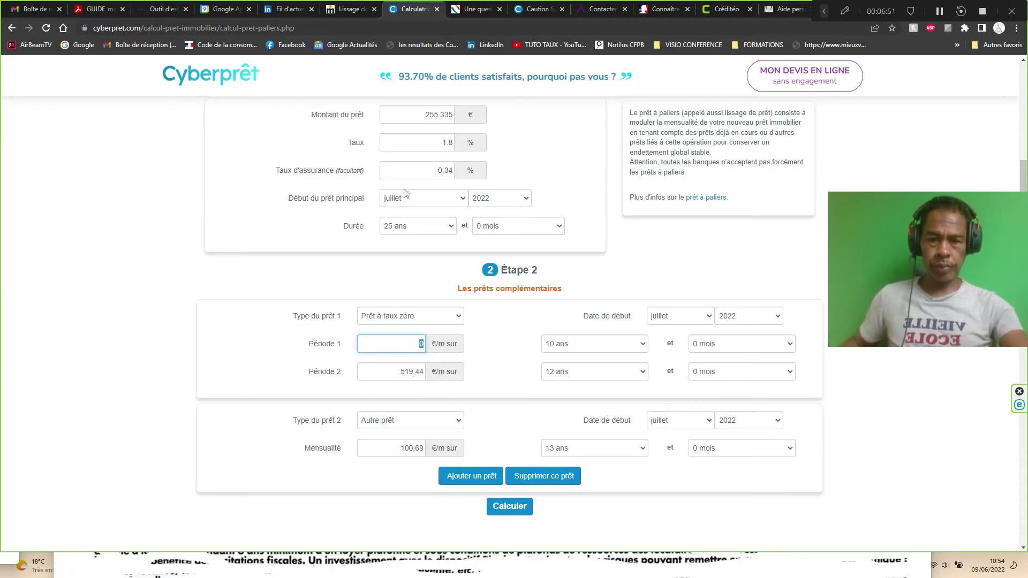
key(alt+Tab)
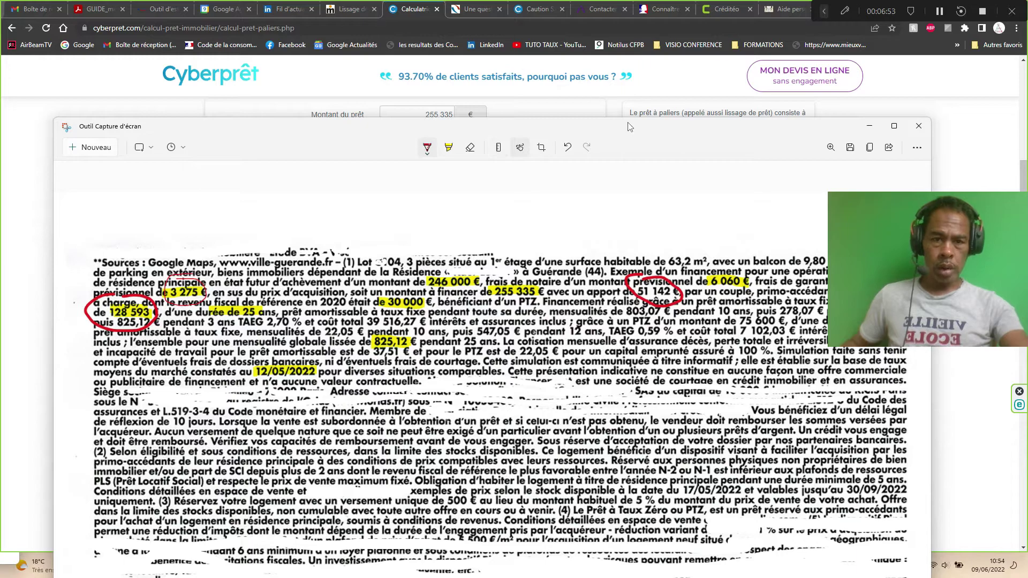
drag(637, 133, 634, 48)
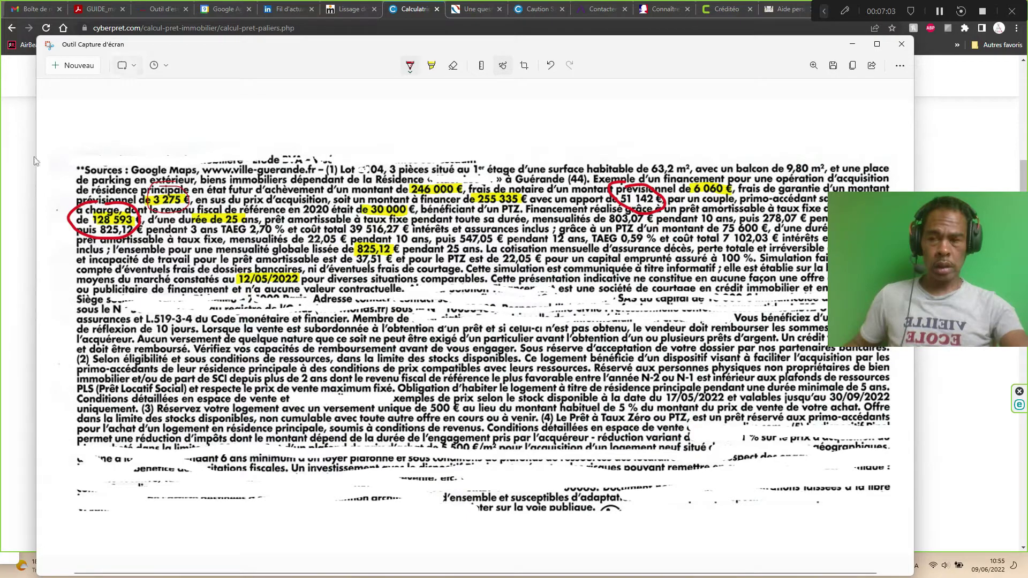
click(22, 173)
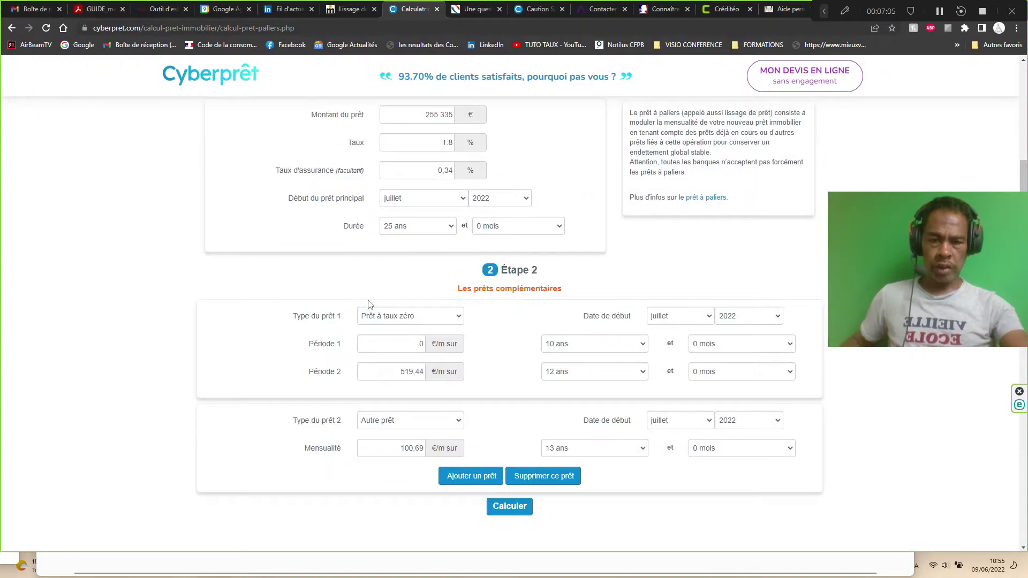
Set the zero-rate loan's period 2 payment to 525 €/m and the other loan's to 0, and run the calculation
click(456, 373)
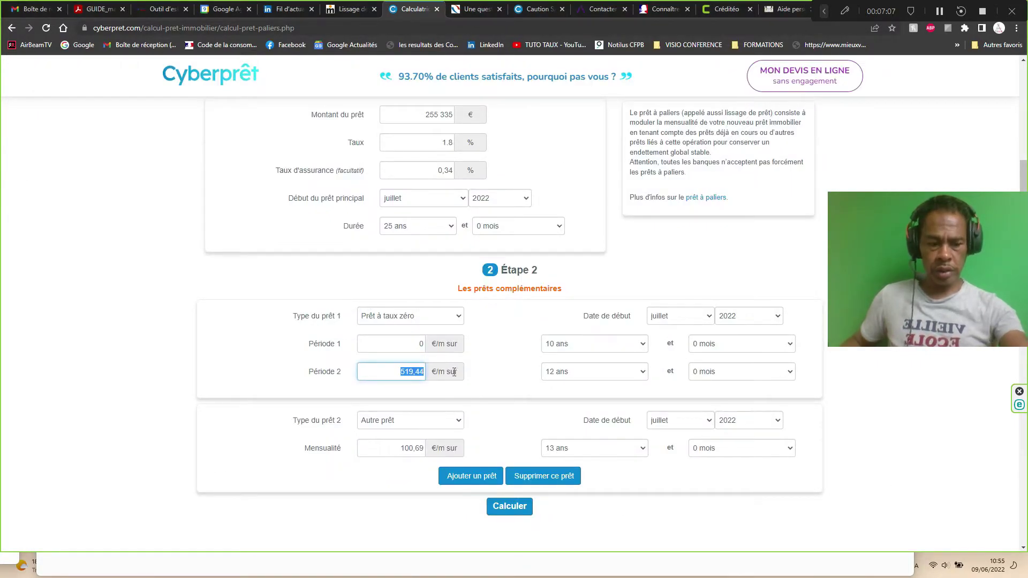
text(525)
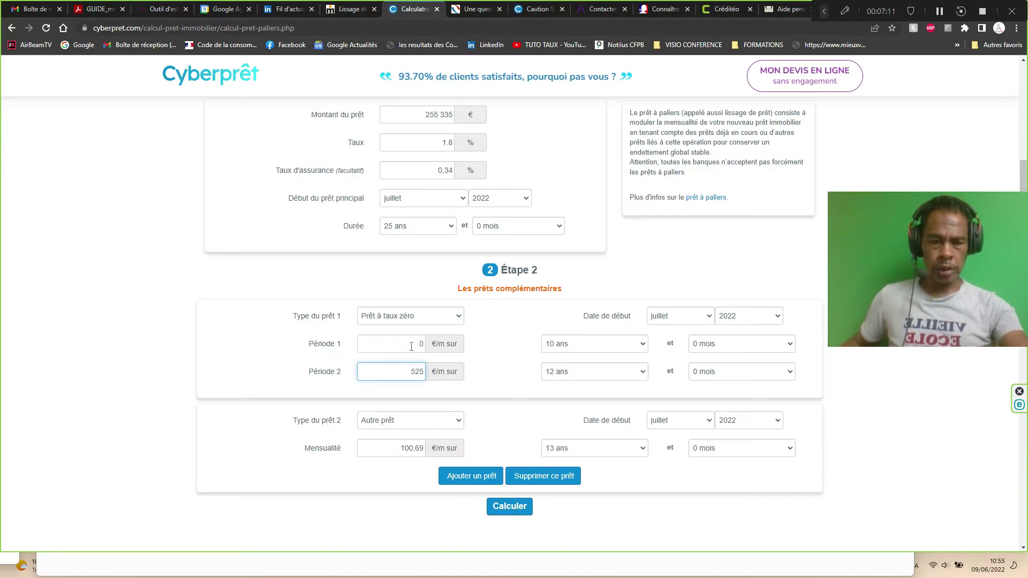
scroll(423, 356, down, 1)
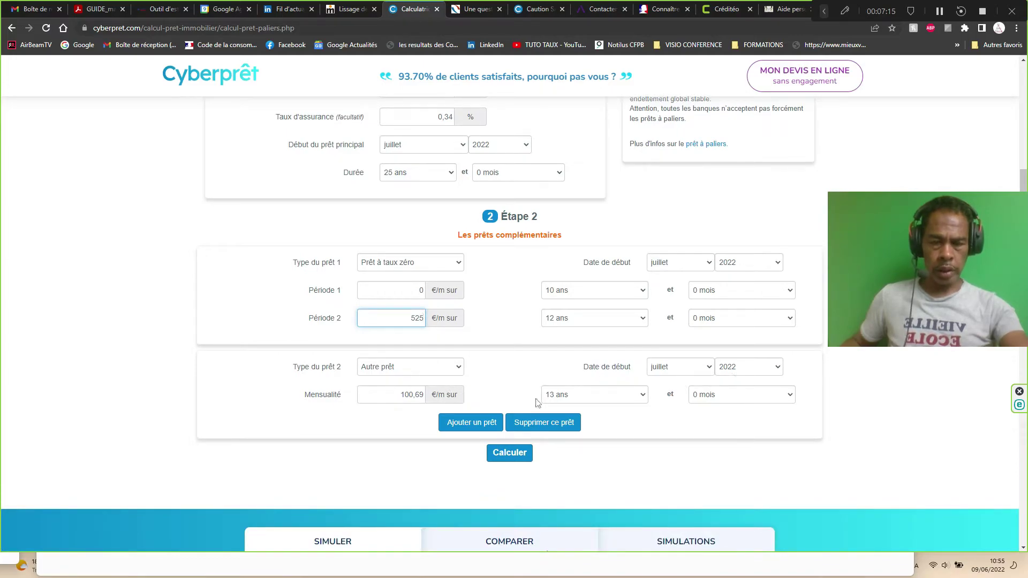
drag(396, 398, 465, 394)
text(0)
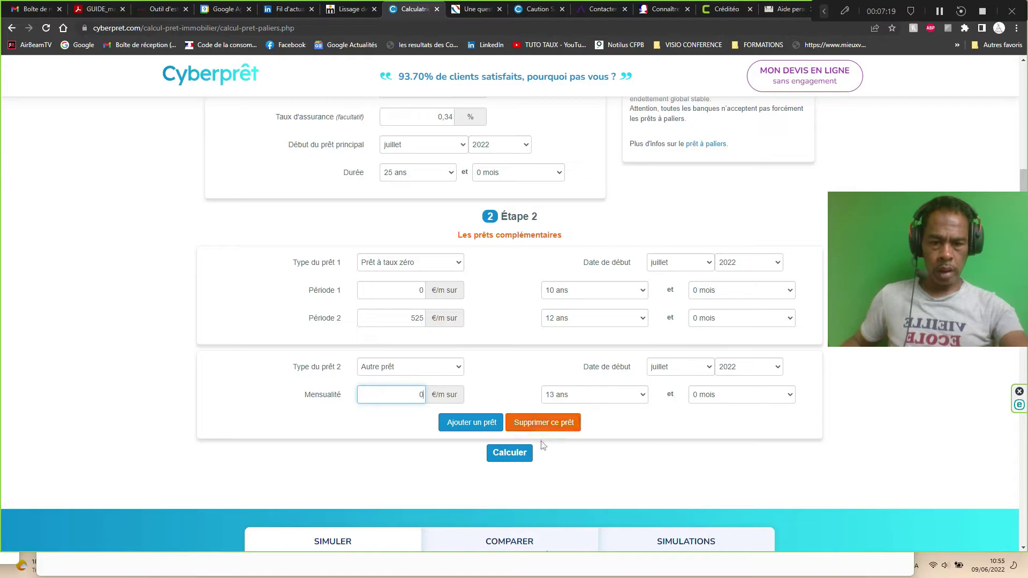
click(517, 456)
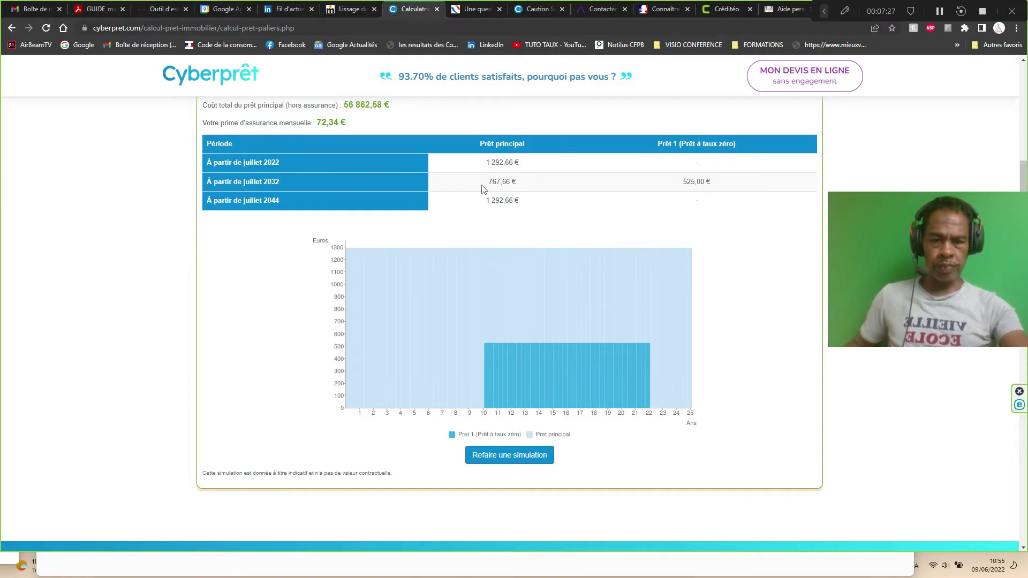
Examine the smoothing results: the smoothed payment, main loan cost, insurance premium, per-period table and chart
scroll(482, 190, up, 2)
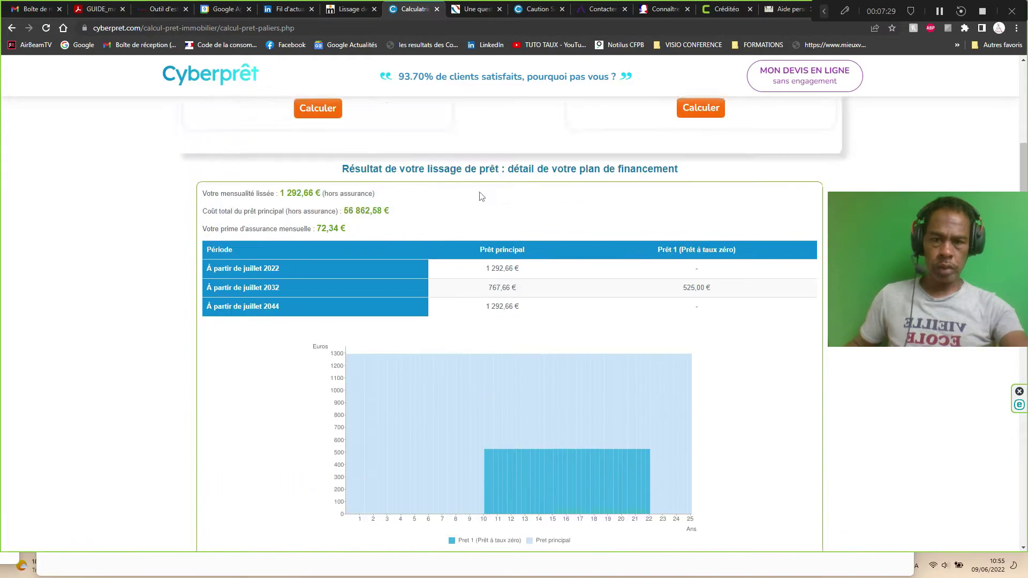
scroll(474, 199, down, 1)
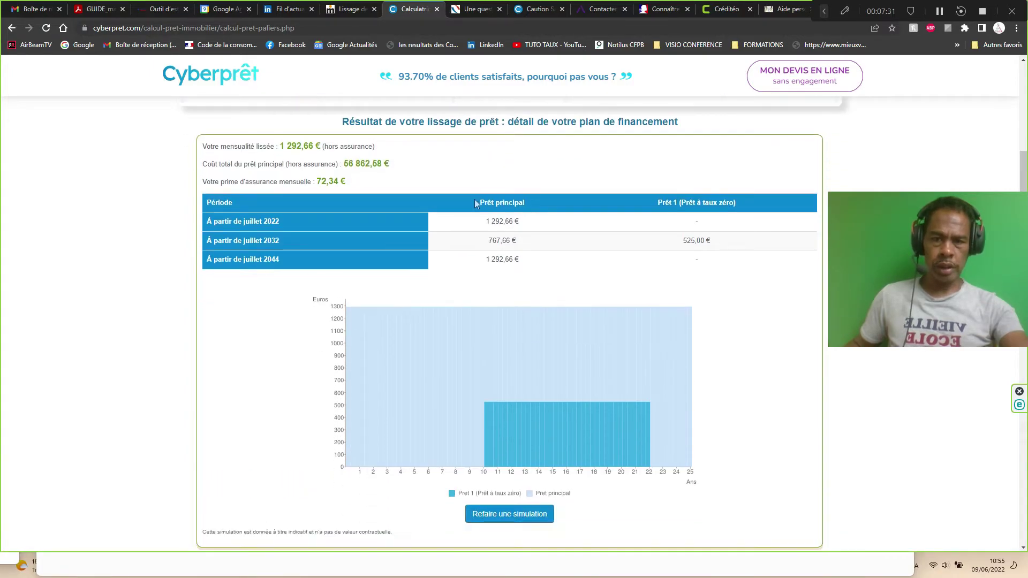
scroll(474, 199, up, 3)
scroll(478, 227, down, 6)
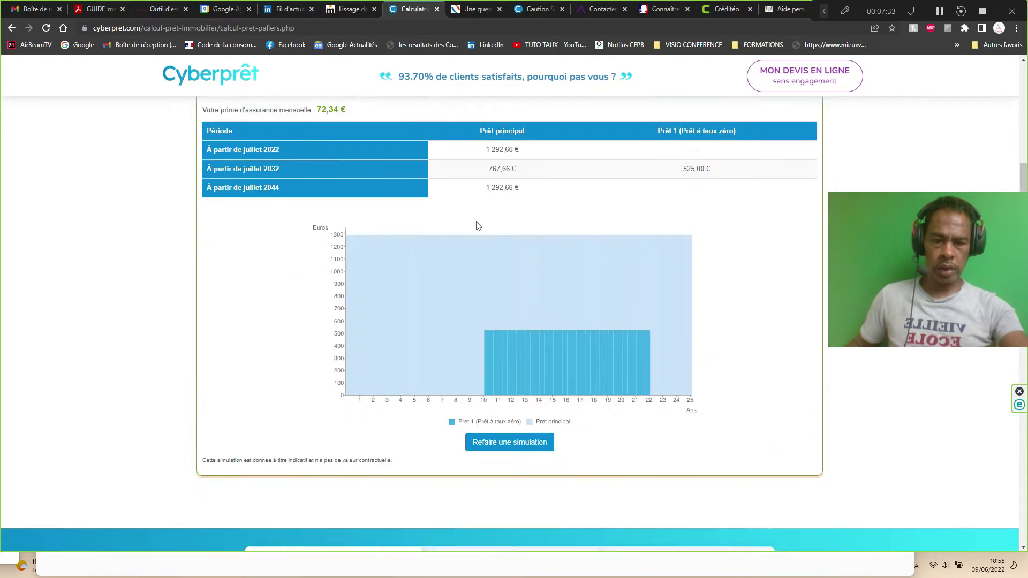
scroll(473, 243, up, 6)
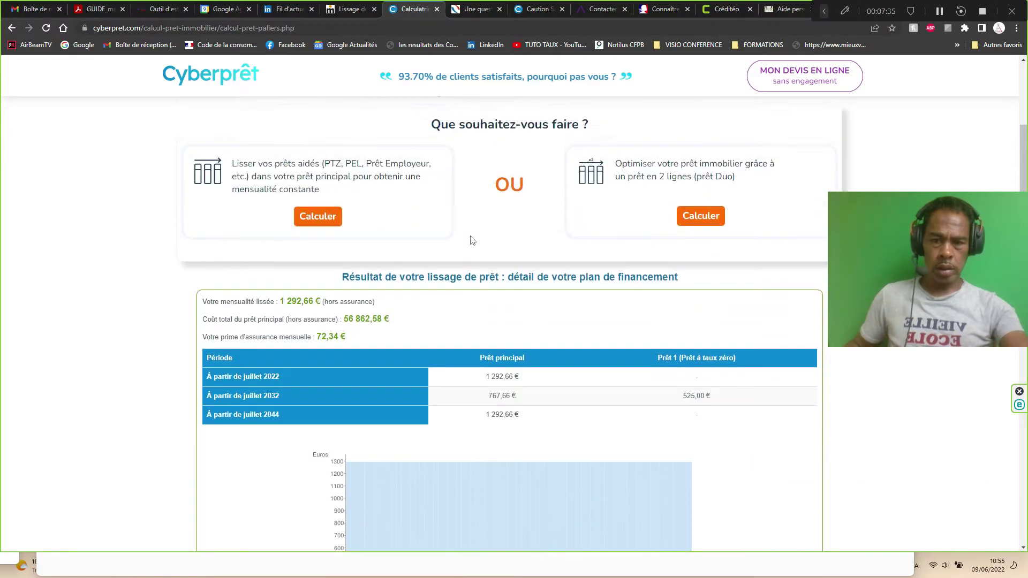
scroll(469, 240, up, 7)
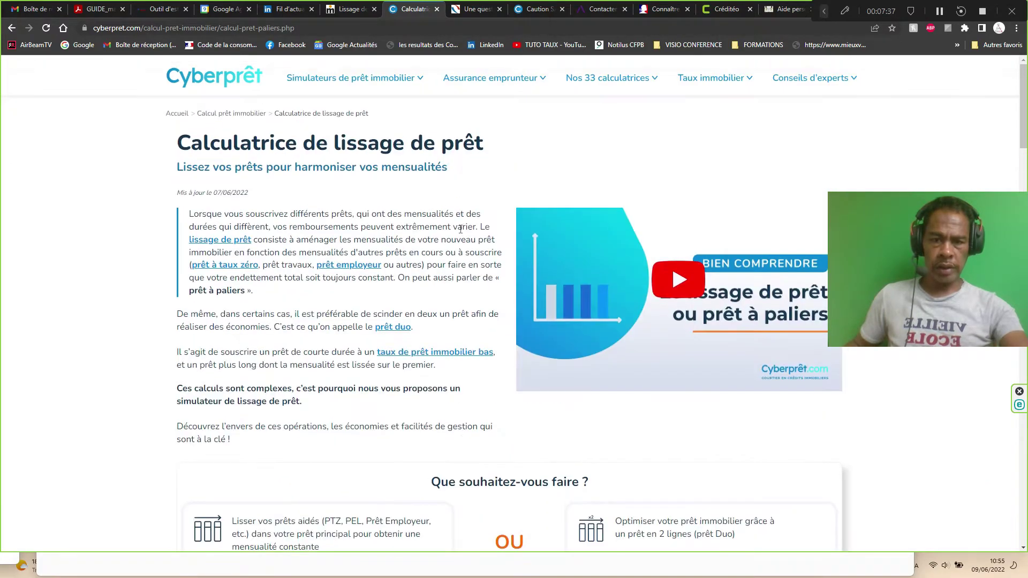
scroll(458, 225, down, 12)
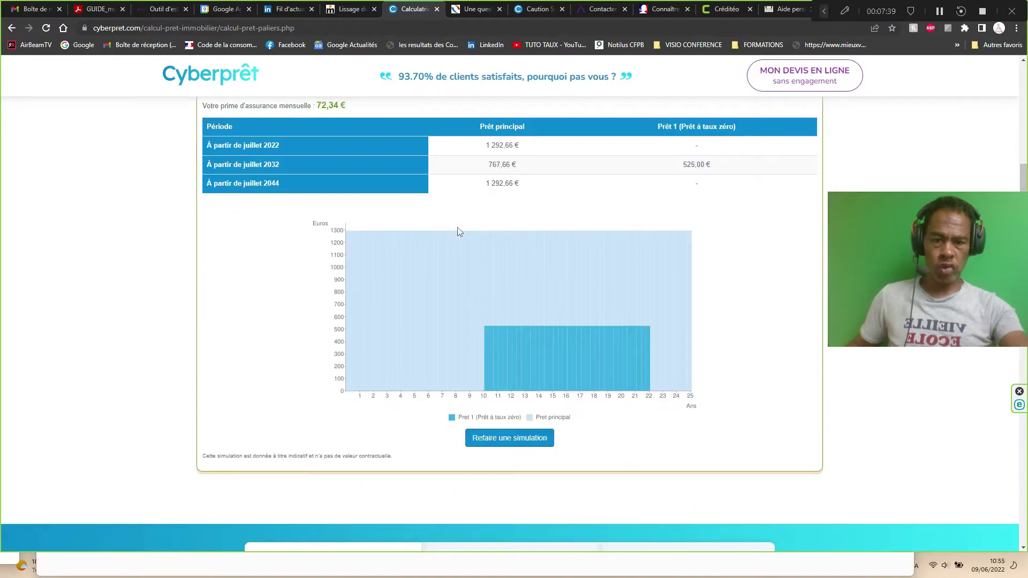
Reopen the simulation's input form and return to the main loan's characteristics
scroll(458, 227, down, 3)
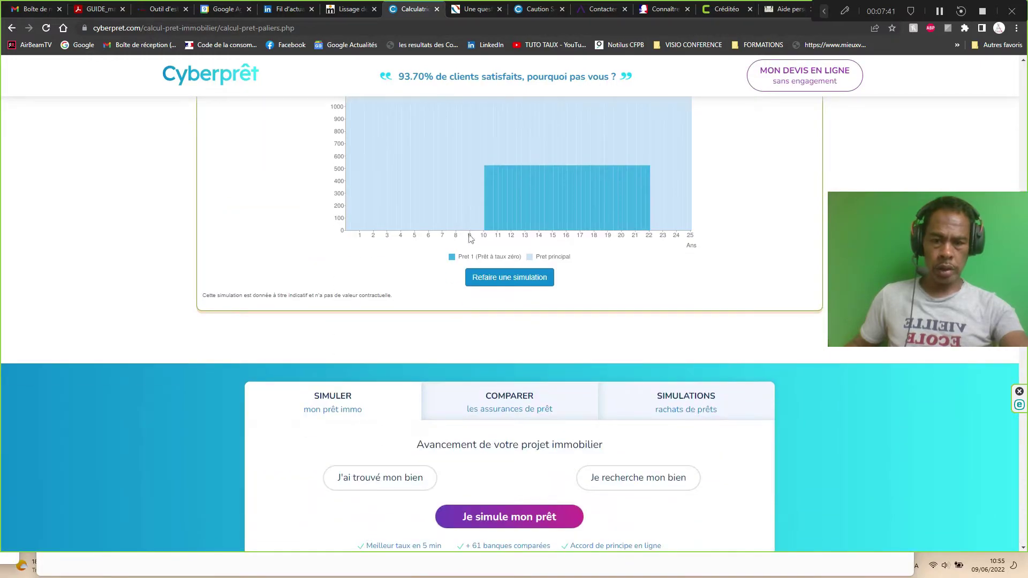
click(495, 279)
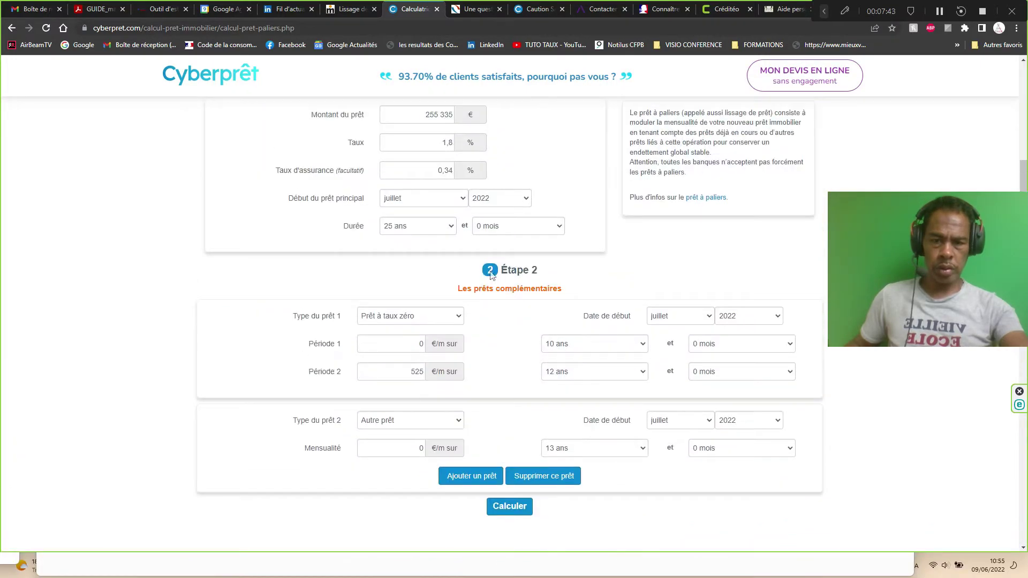
scroll(471, 255, up, 1)
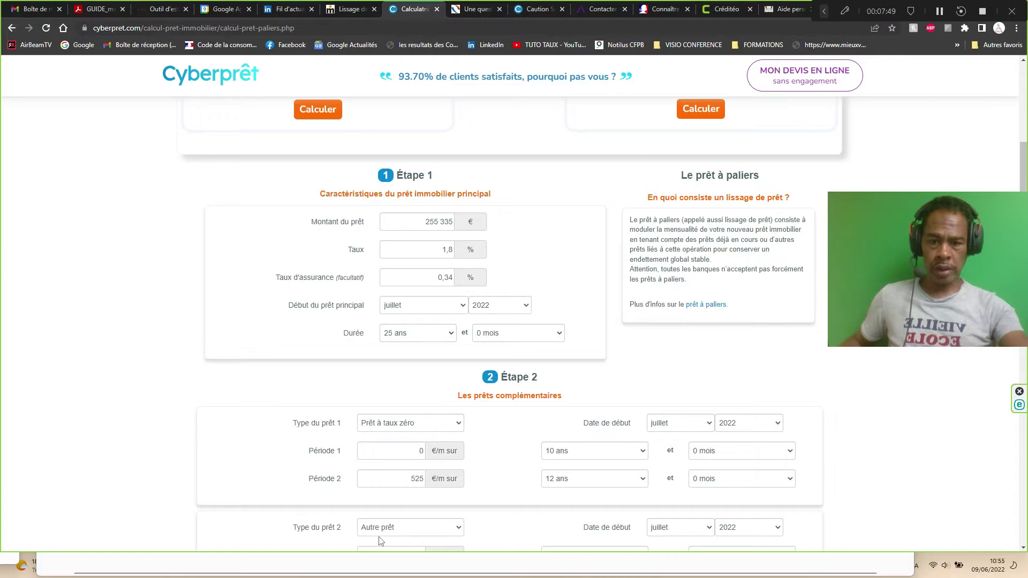
key(ctrl+a)
scroll(672, 63, up, 3)
Consult the financing notice for the fixed-rate amortising loan's amount and the zero-rate loan's monthly payments
click(671, 63)
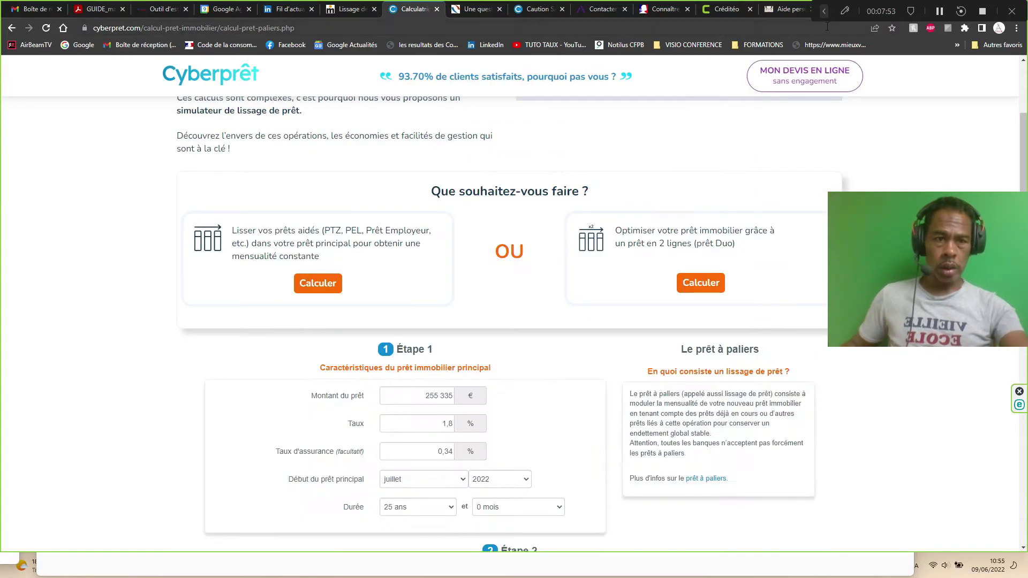
click(729, 30)
click(114, 351)
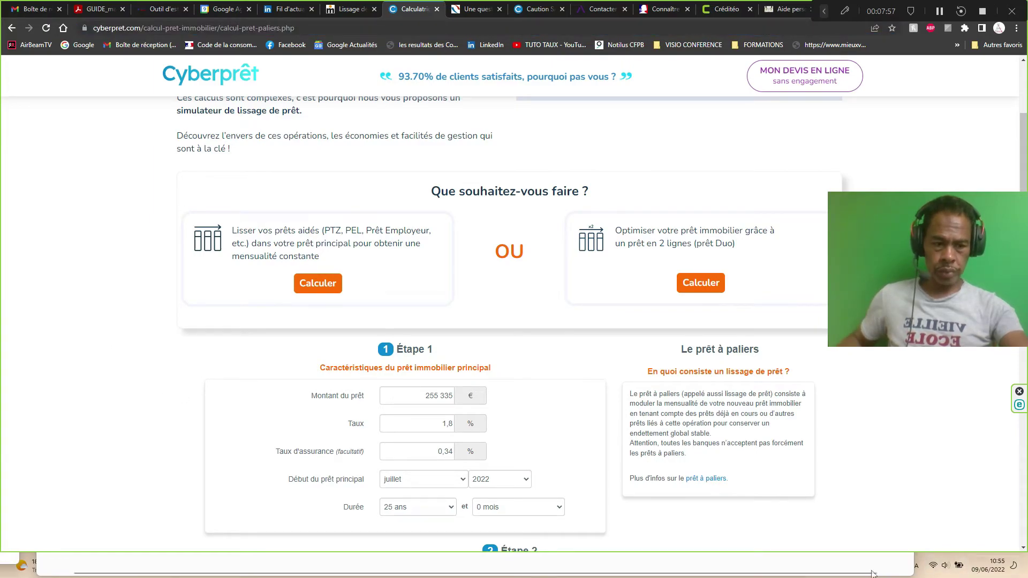
key(alt+Tab)
double_click(598, 44)
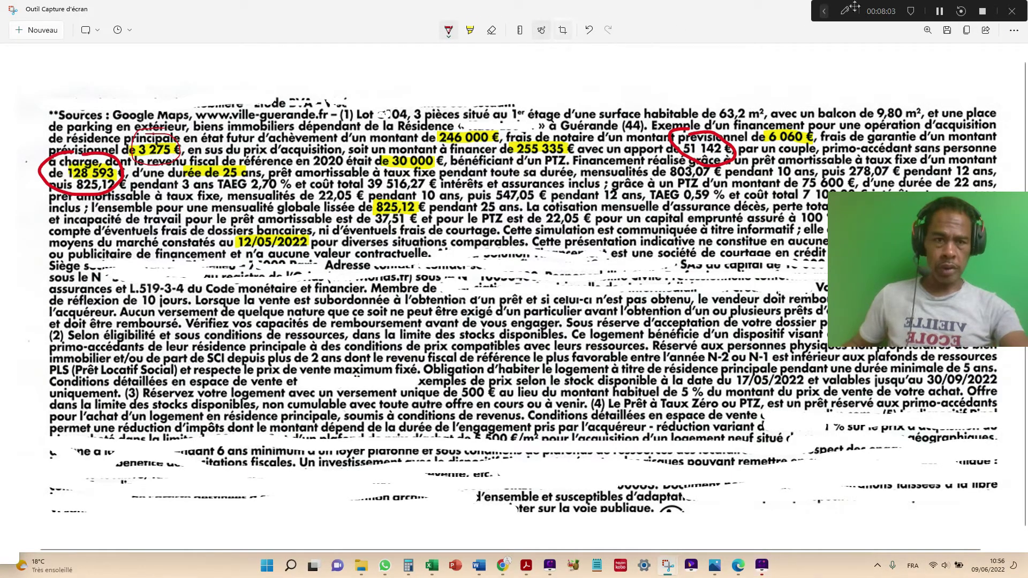
double_click(747, 16)
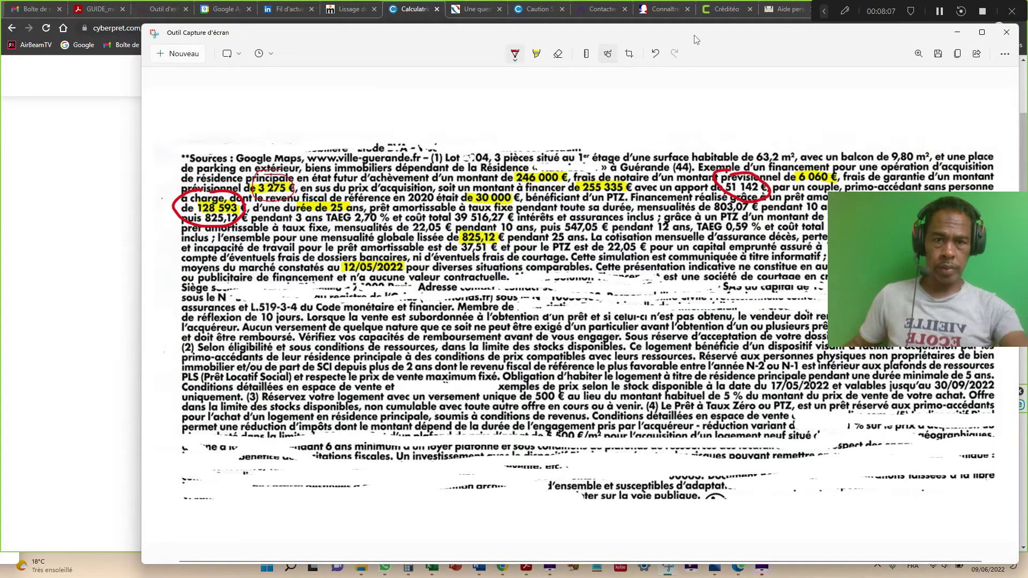
double_click(695, 36)
key(alt+Tab)
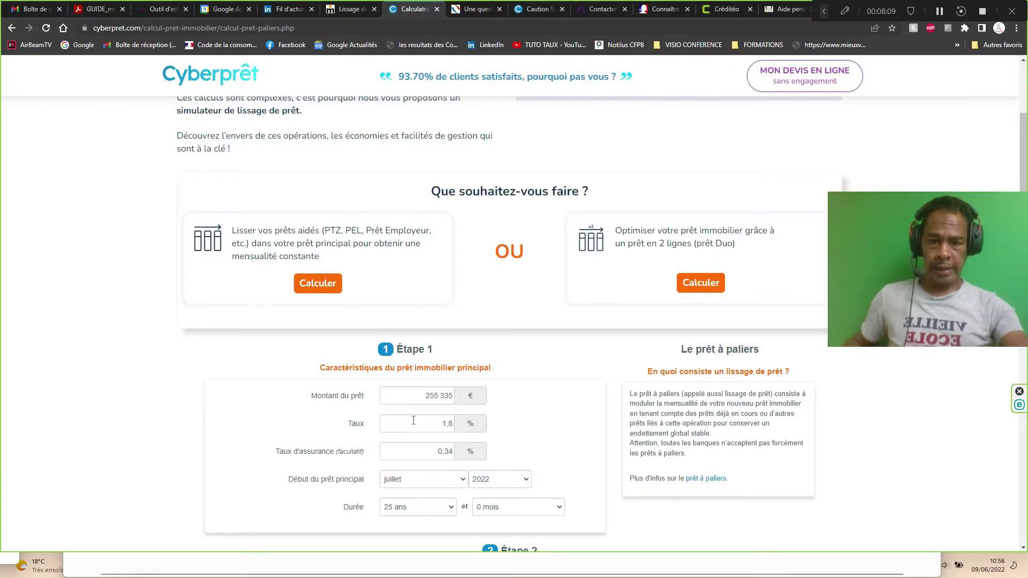
Set the main loan amount to 128 593 € and run the smoothing calculation
triple_click(447, 396)
text(128 )
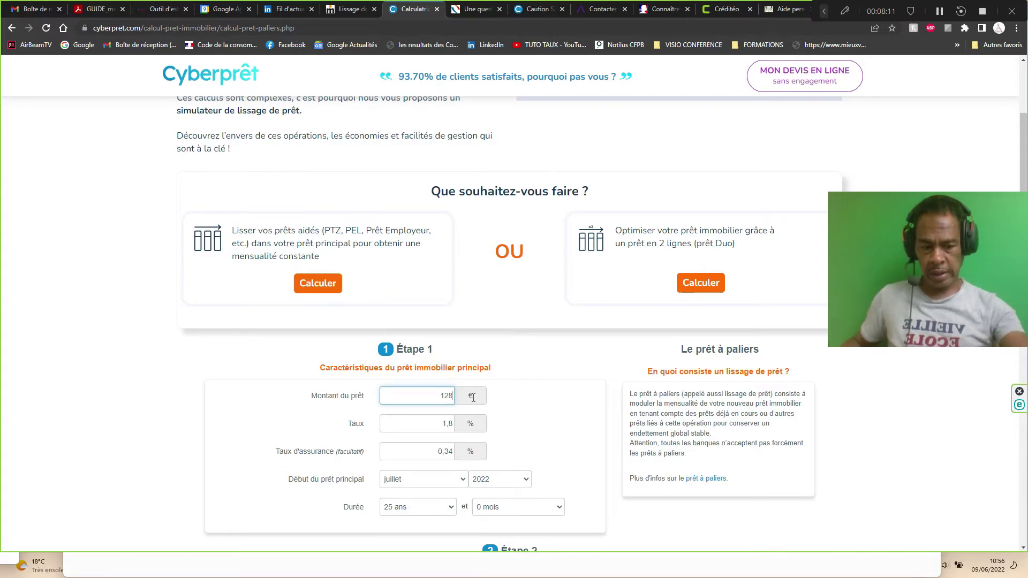
text(593)
scroll(465, 393, down, 1)
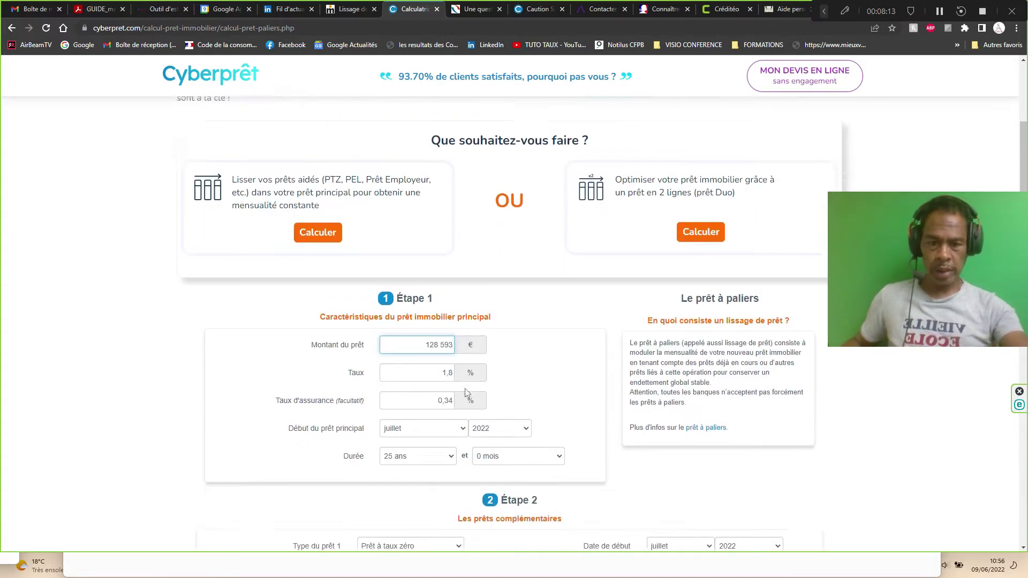
scroll(466, 392, down, 4)
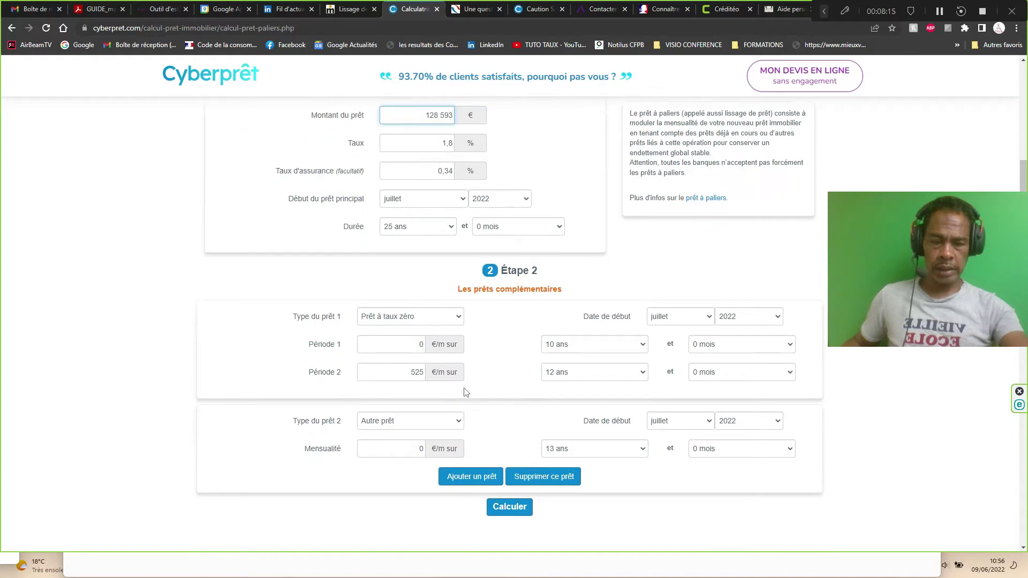
scroll(466, 392, down, 2)
click(510, 413)
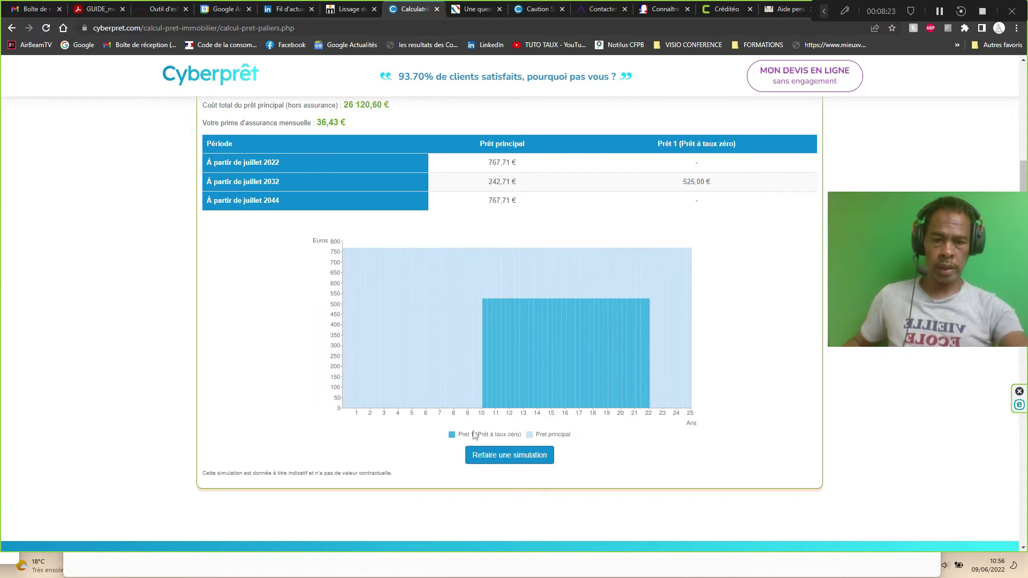
Reopen the inputs, set the zero-rate loan's payments to 22.05 €/m for period 1 and 547.05 €/m for period 2, and recalculate
click(504, 455)
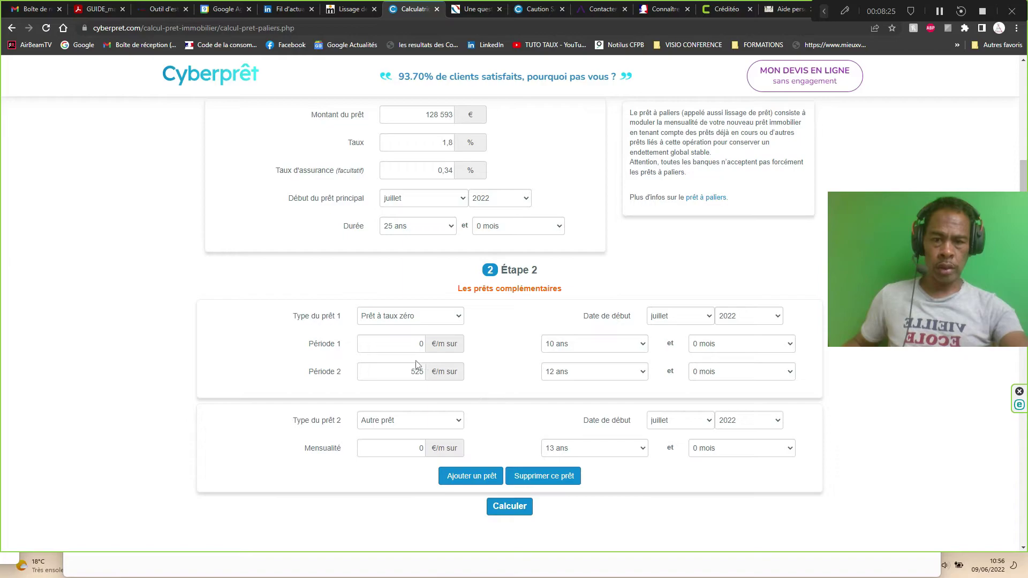
click(455, 346)
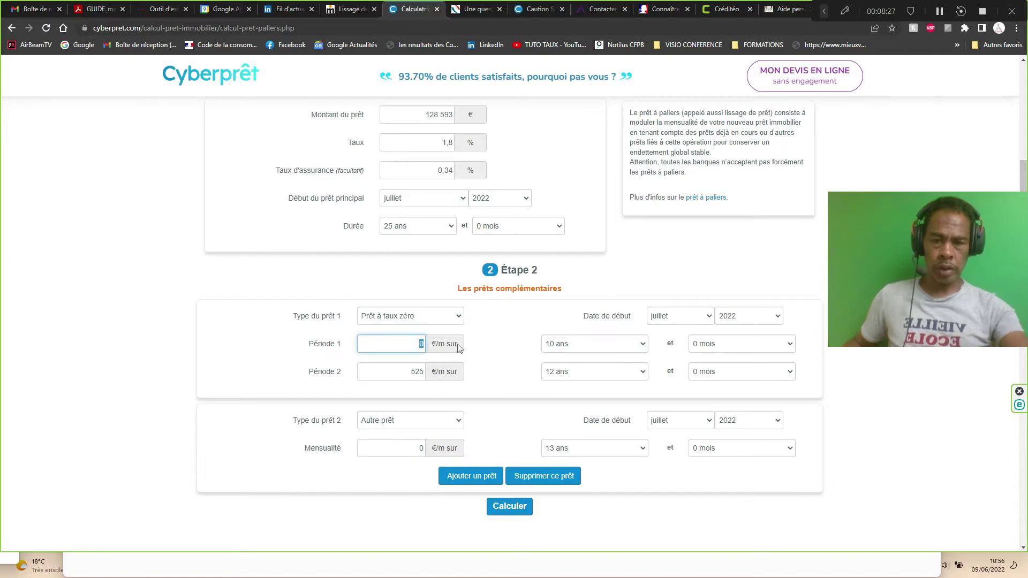
text(22.0)
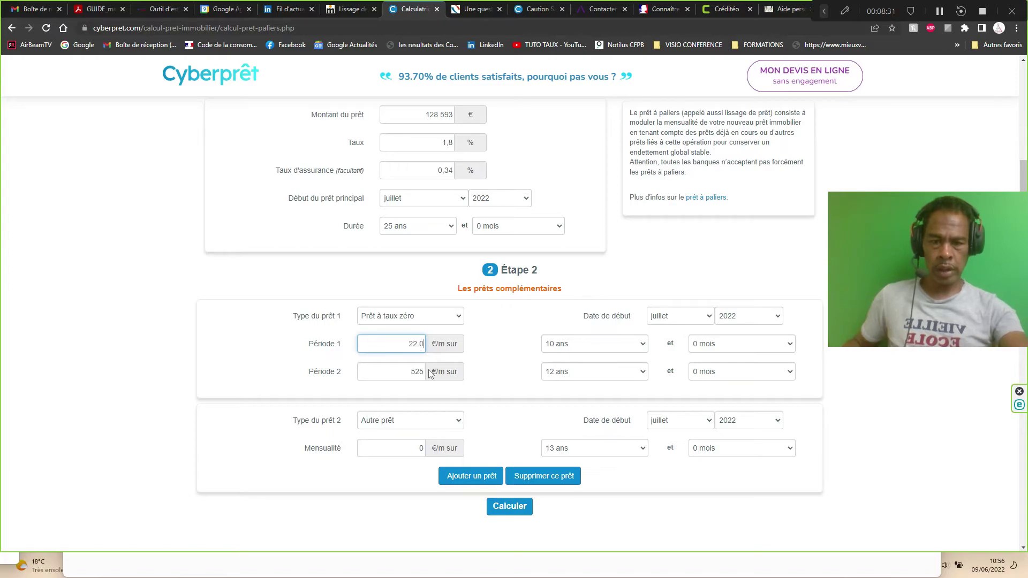
text(5)
click(451, 371)
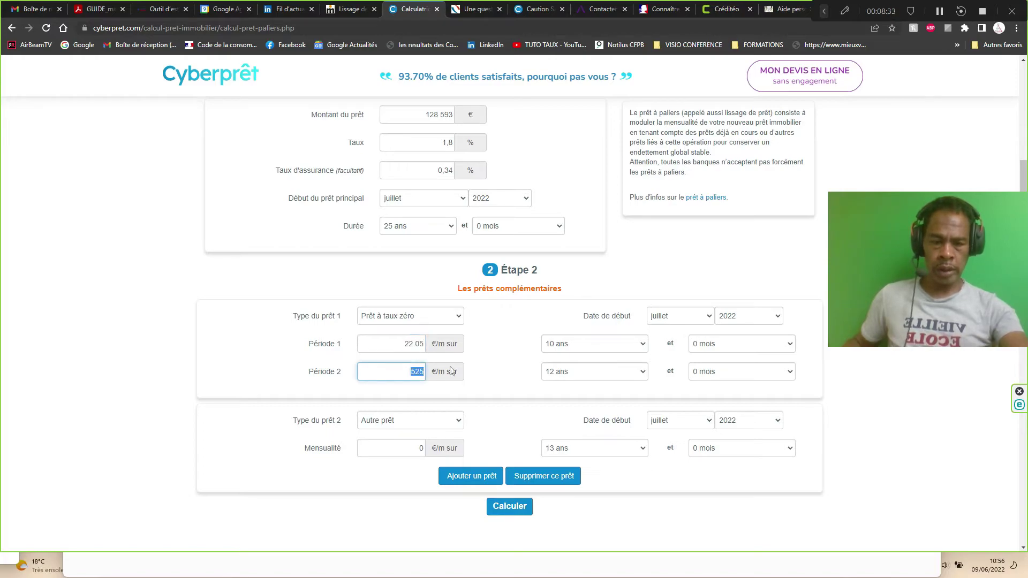
text(547)
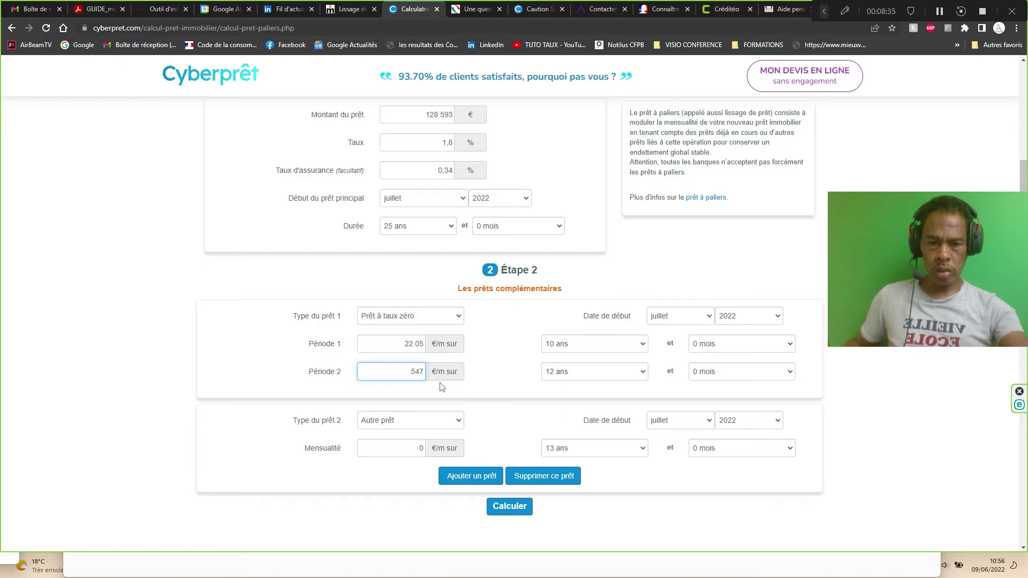
text(.05)
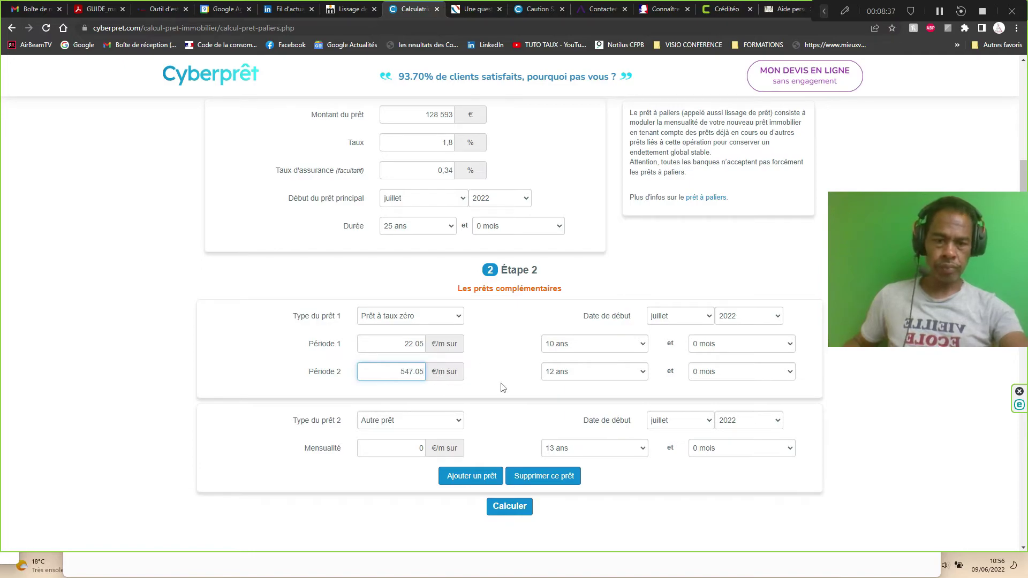
click(511, 506)
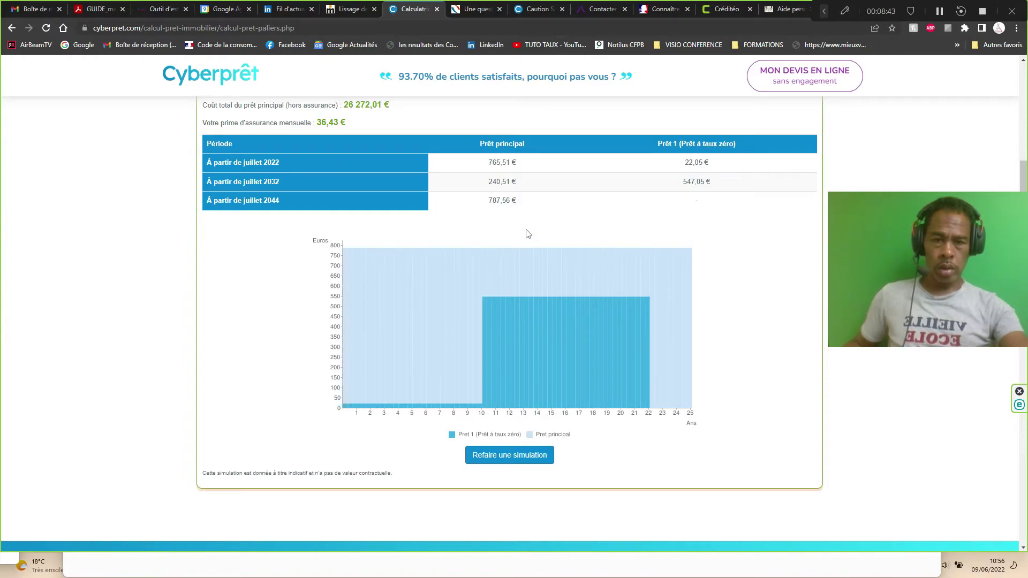
Examine the smoothed payment, main loan cost and per-period table, rechecking the inputs and rerunning the calculation with the same values
scroll(523, 240, up, 1)
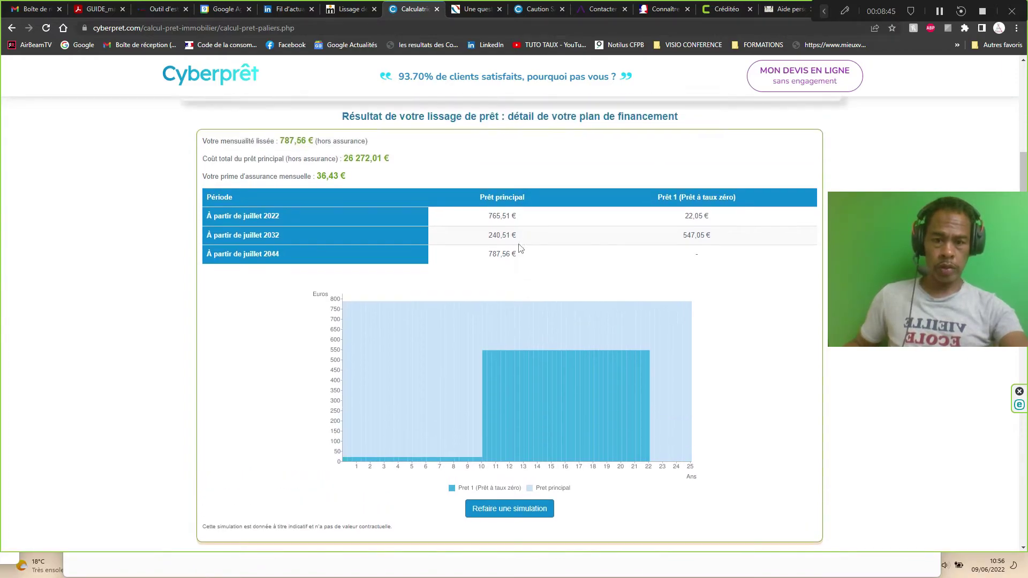
scroll(525, 321, down, 2)
click(522, 455)
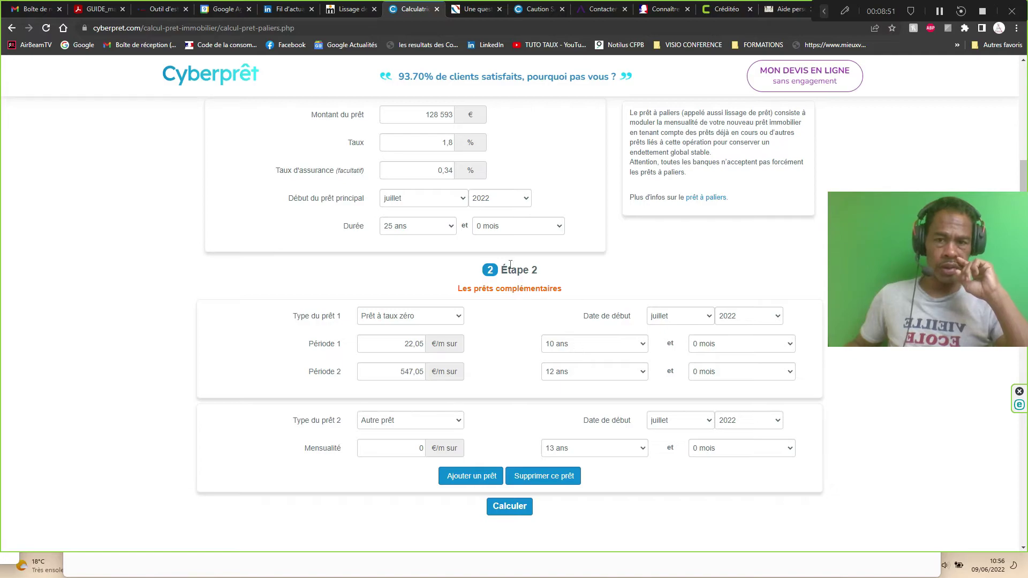
scroll(508, 266, down, 1)
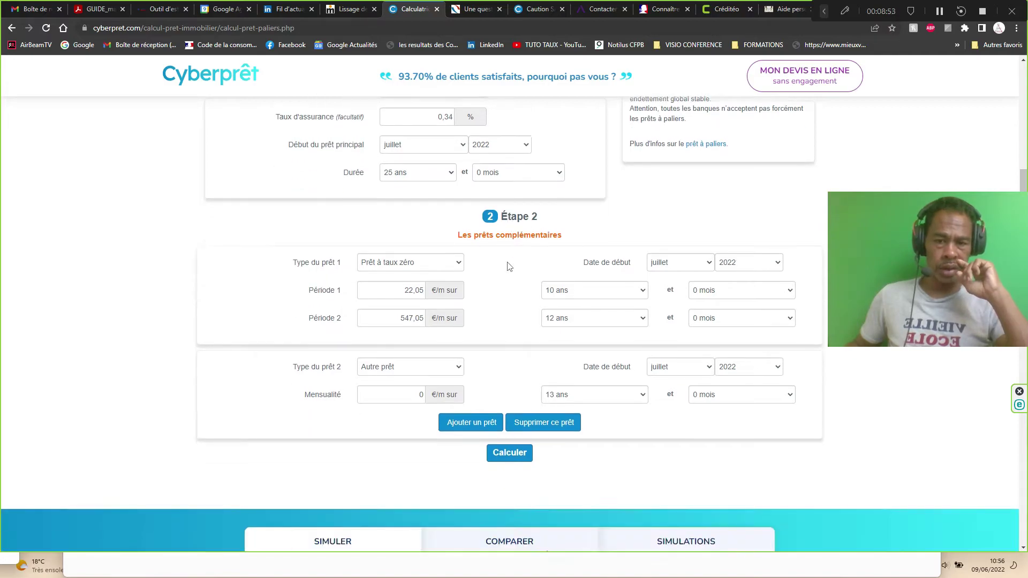
scroll(507, 266, down, 1)
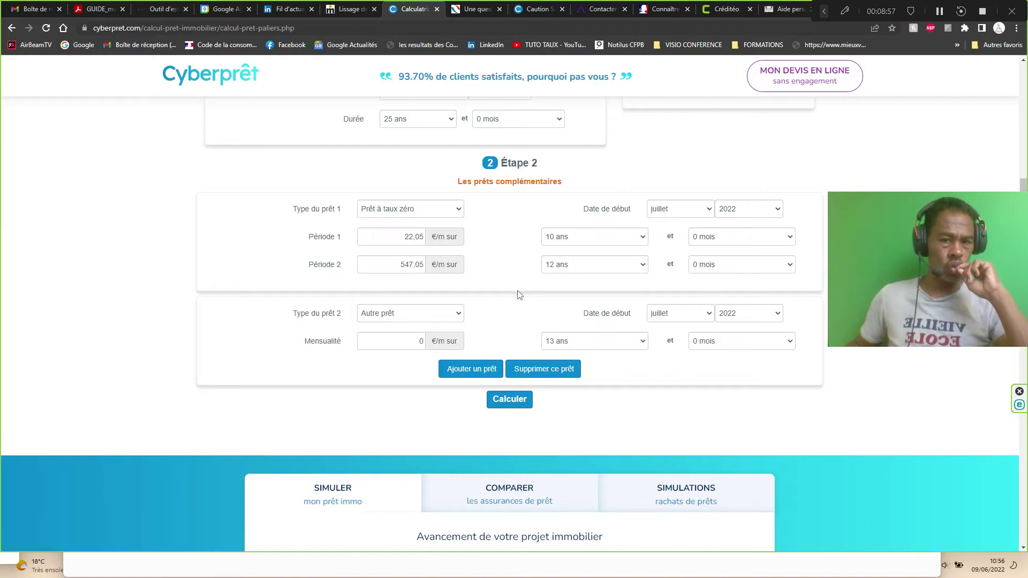
click(509, 401)
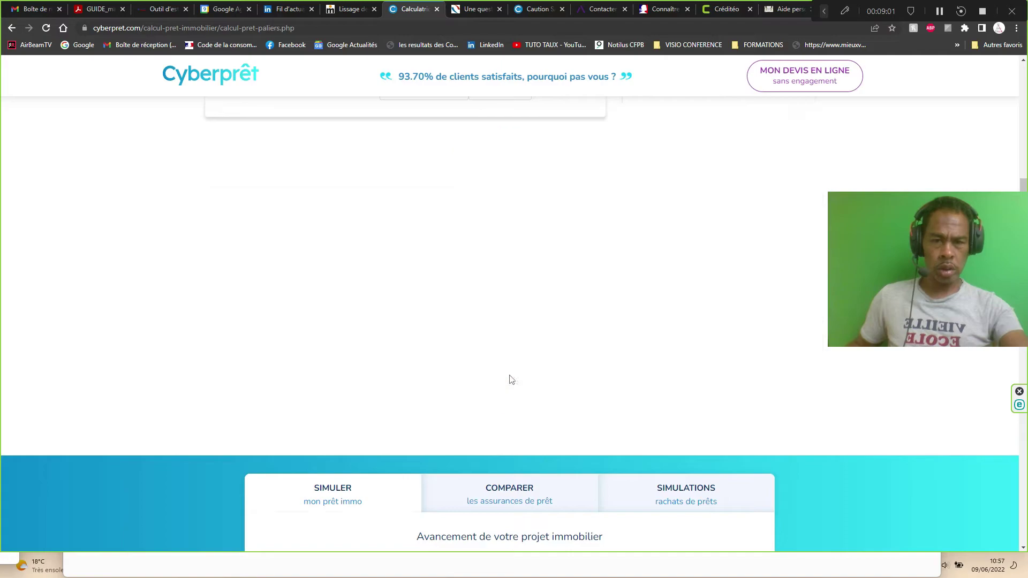
scroll(509, 363, up, 2)
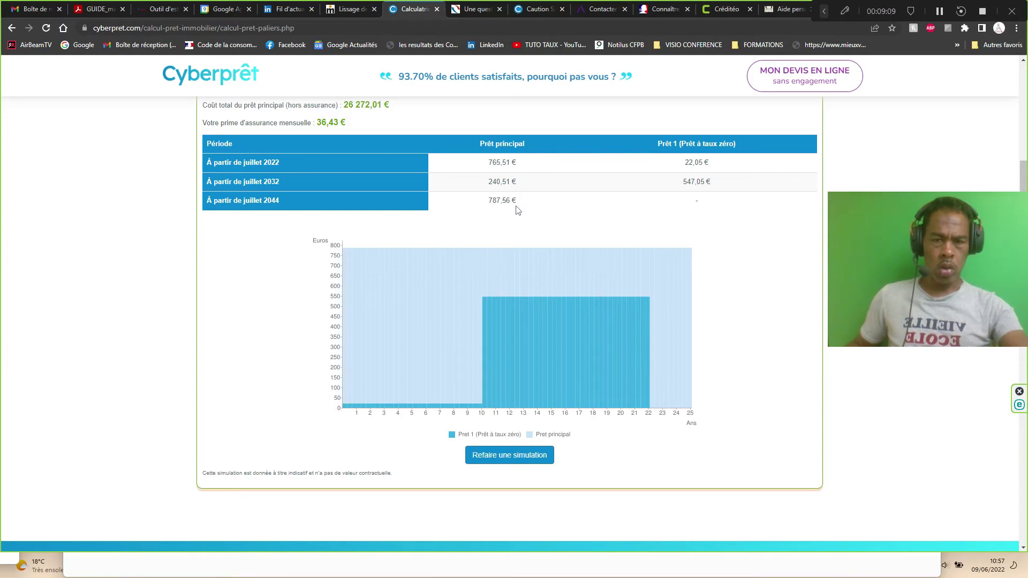
scroll(497, 220, up, 1)
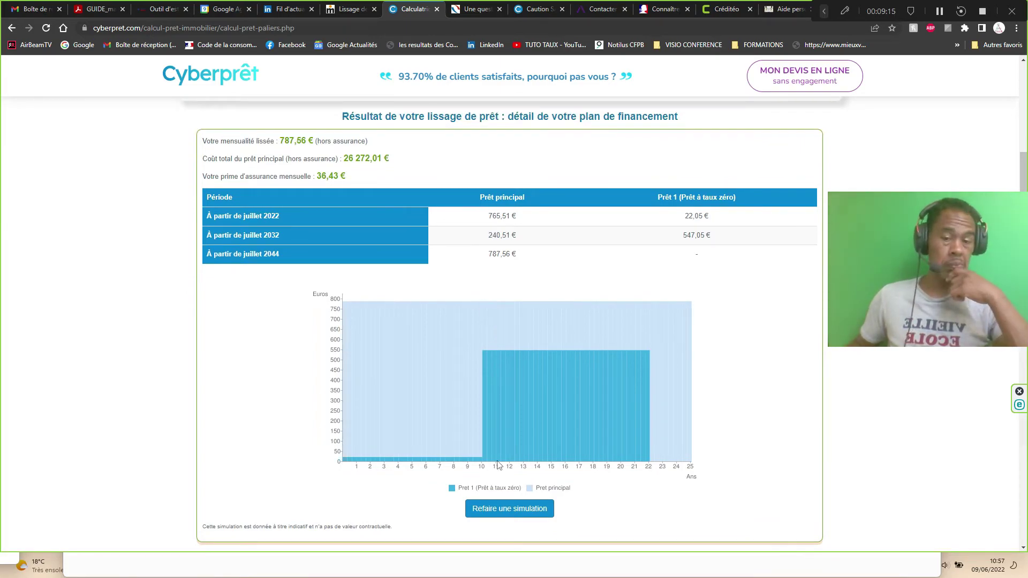
Reopen the simulation inputs and check the main and complementary loans' fields against the financing notice
click(525, 510)
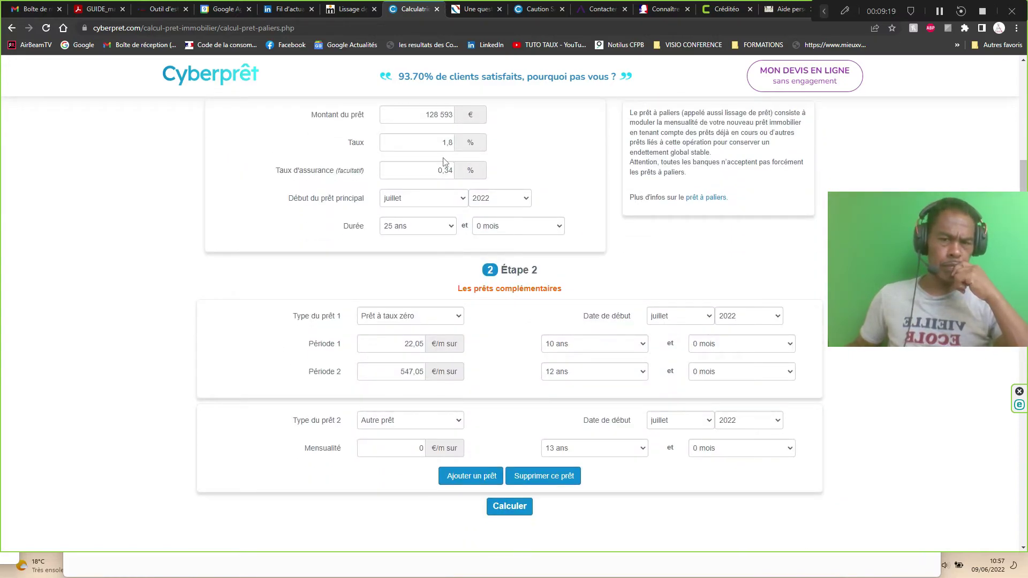
scroll(446, 161, up, 1)
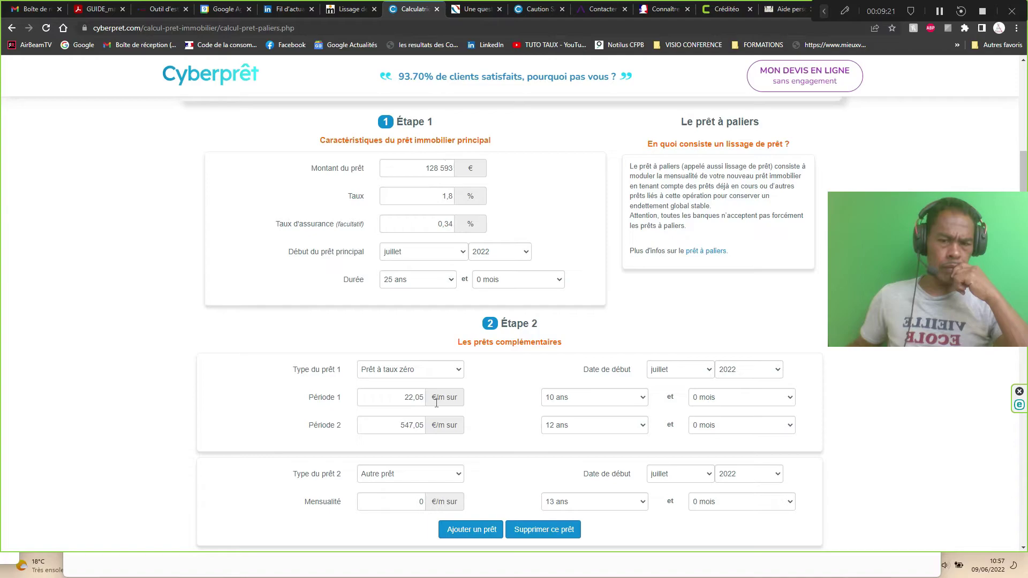
scroll(419, 359, down, 1)
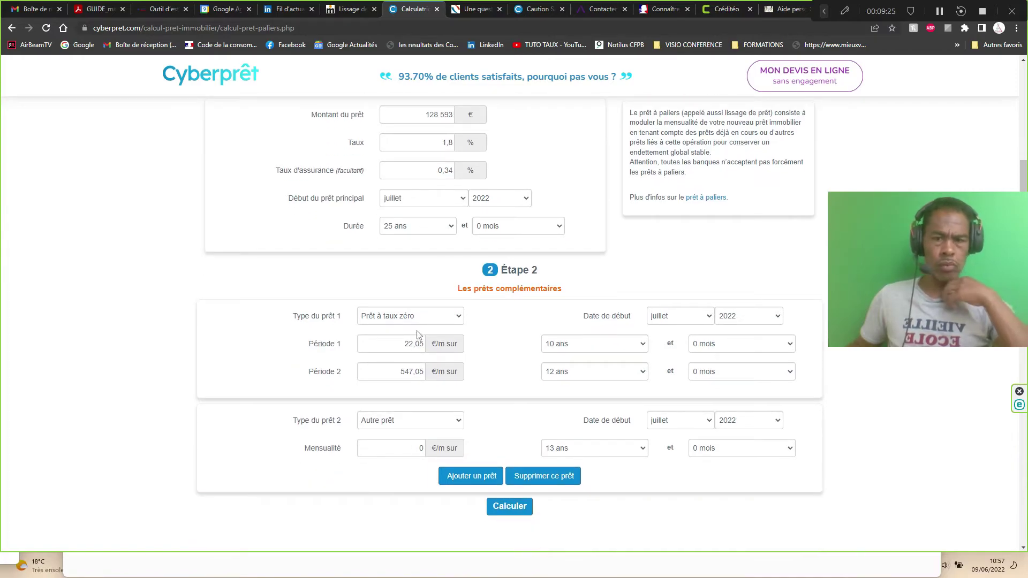
scroll(418, 333, up, 2)
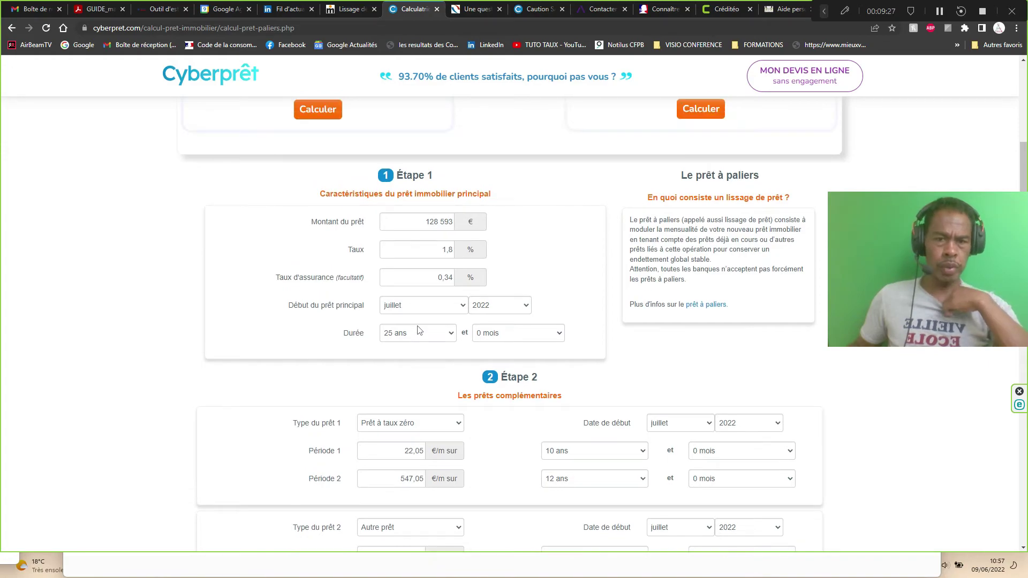
scroll(314, 350, down, 2)
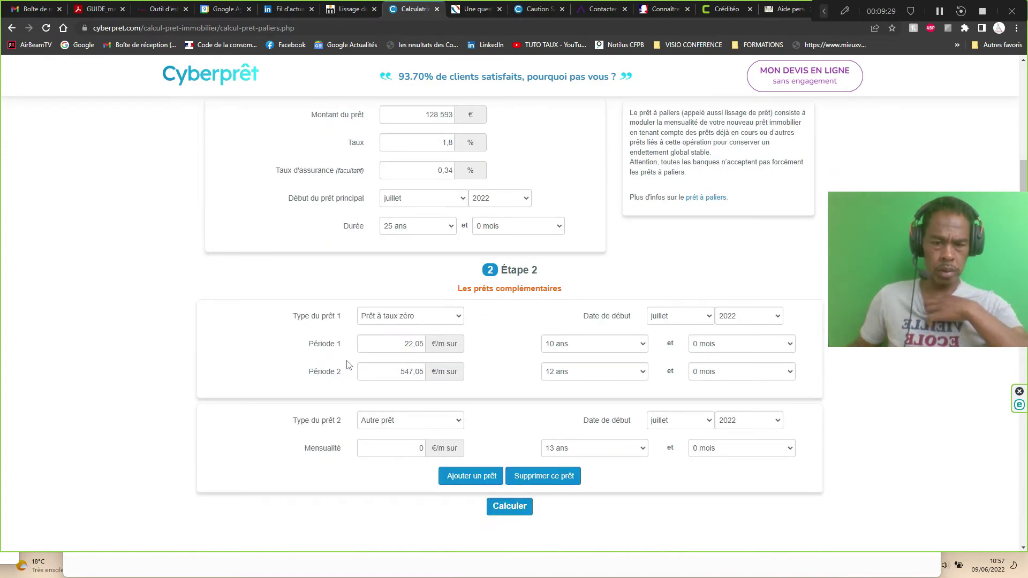
scroll(502, 412, down, 1)
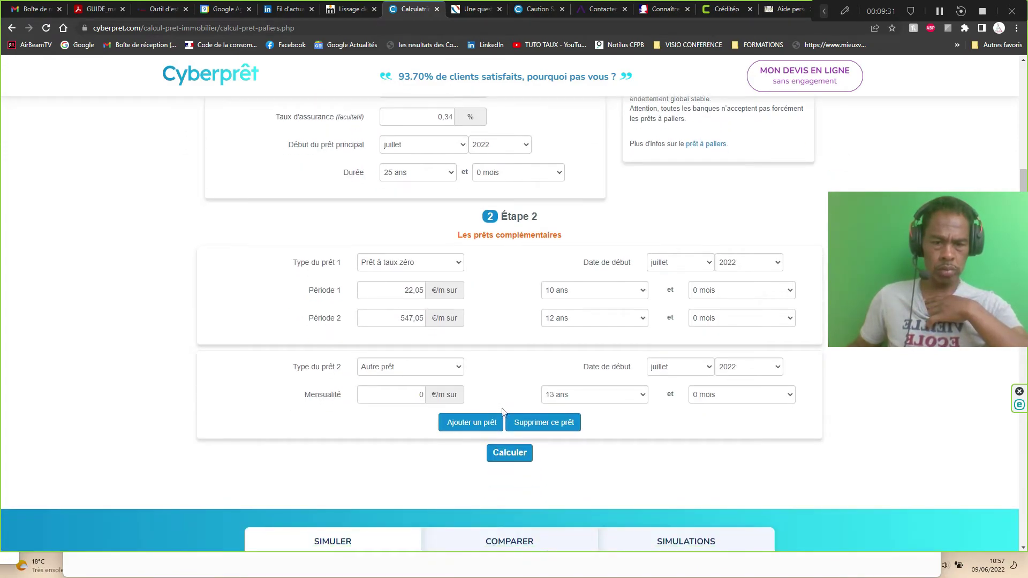
scroll(503, 409, down, 2)
scroll(502, 409, up, 1)
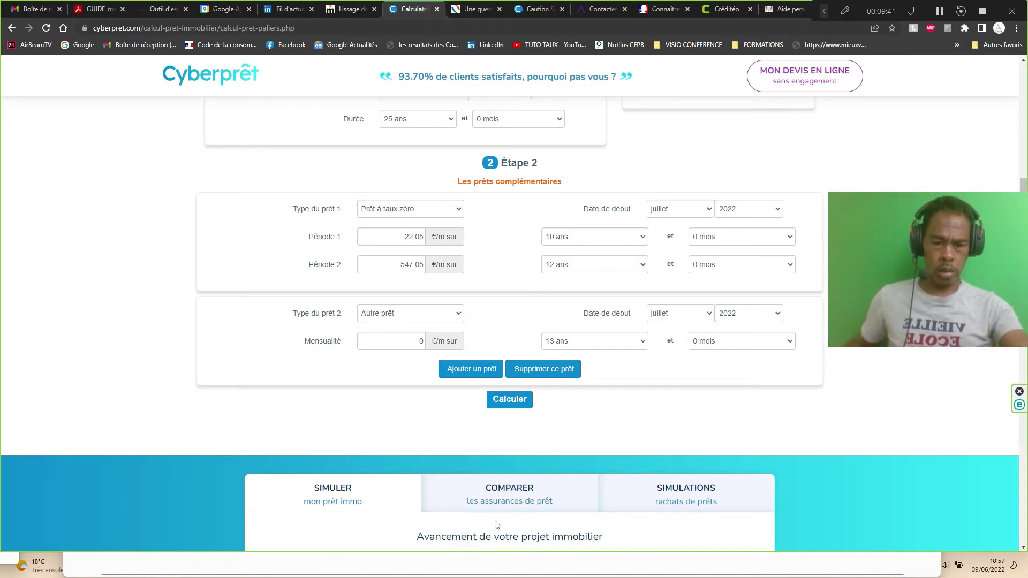
click(898, 562)
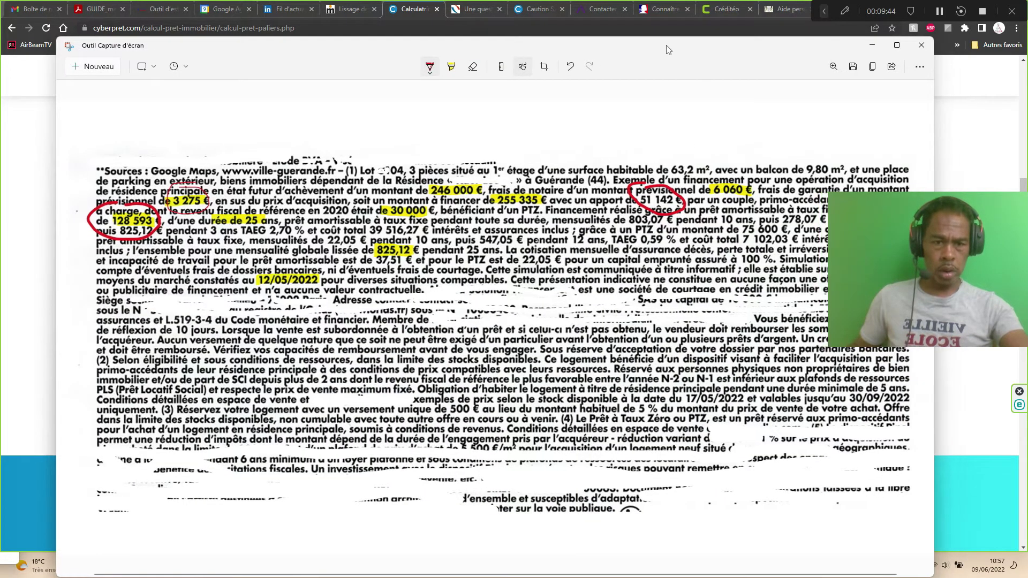
drag(666, 45, 649, 30)
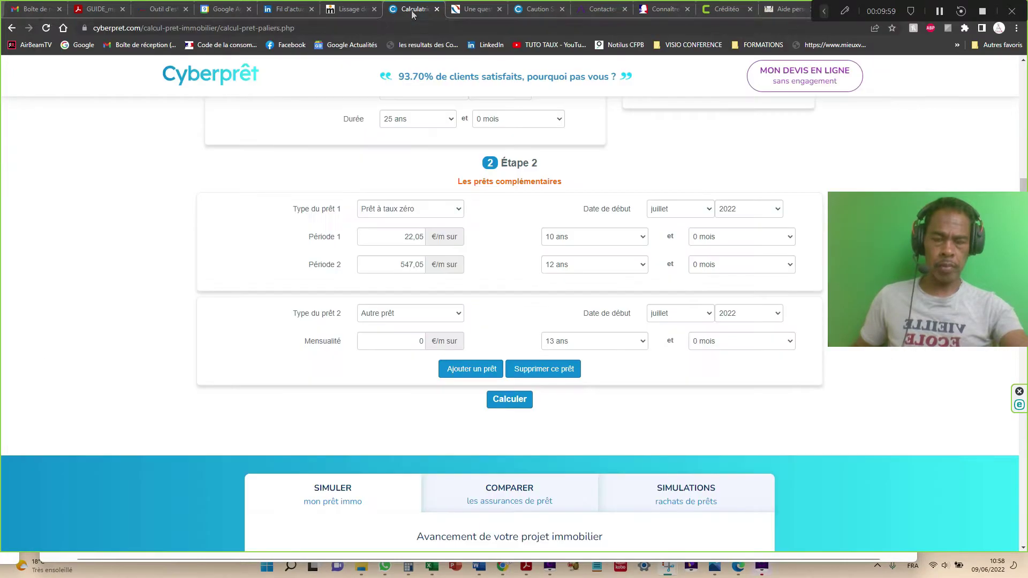
Compute 525 × 12 × 12 in the Windows calculator to total the second-period zero-rate loan repayments
key(alt+Tab)
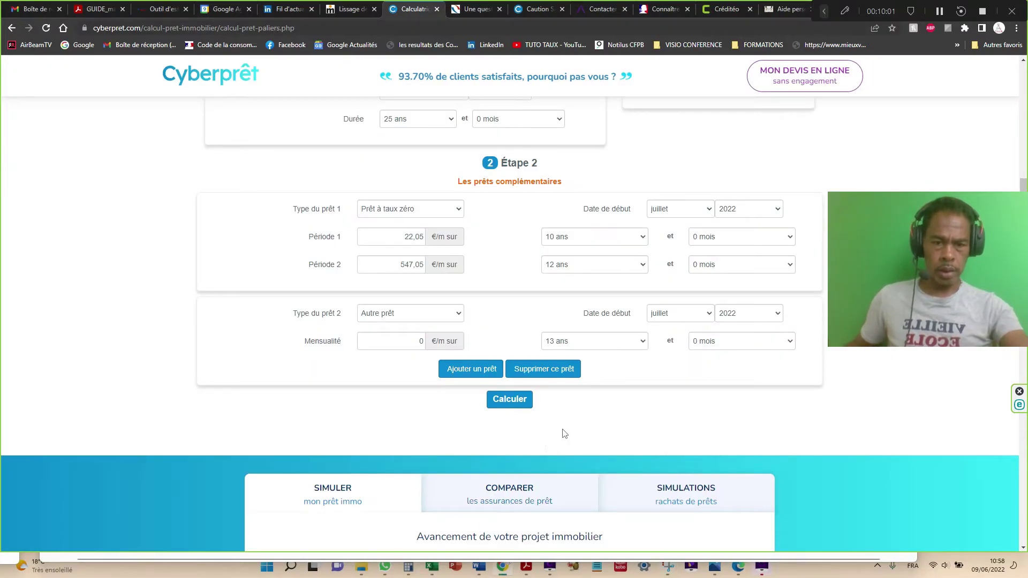
click(411, 571)
key(Escape)
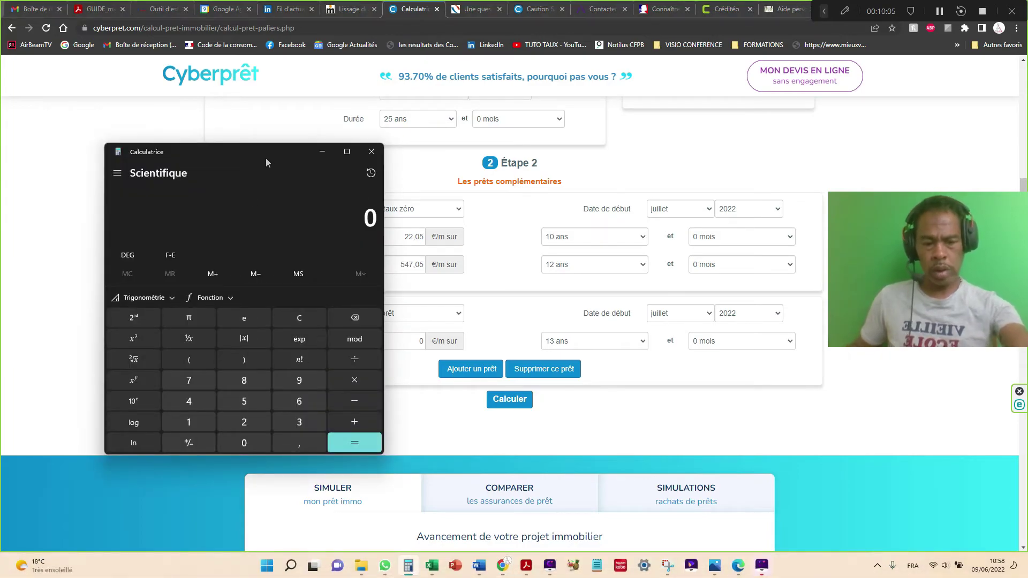
key(8)
key(Escape)
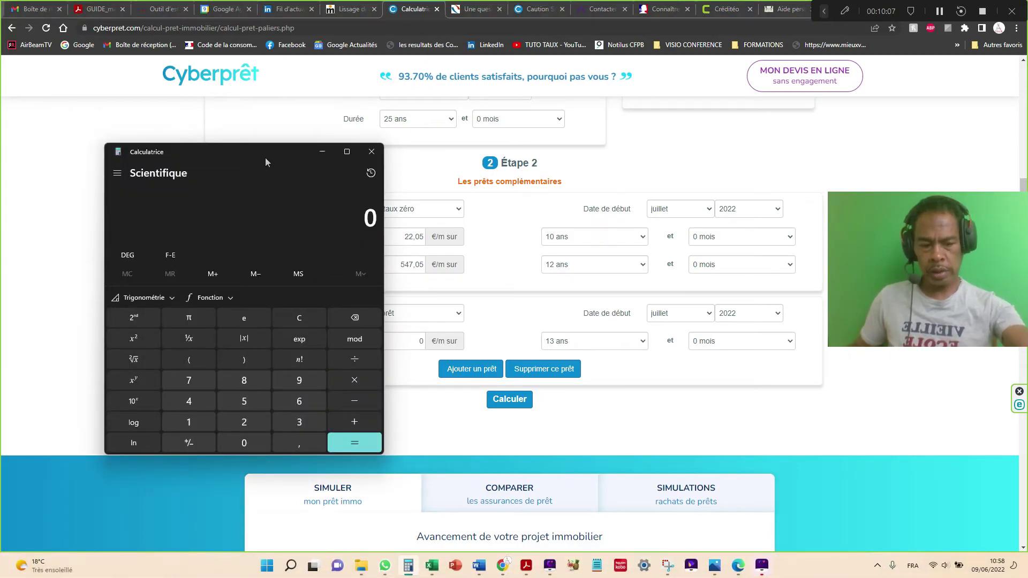
text(525)
key(asterisk)
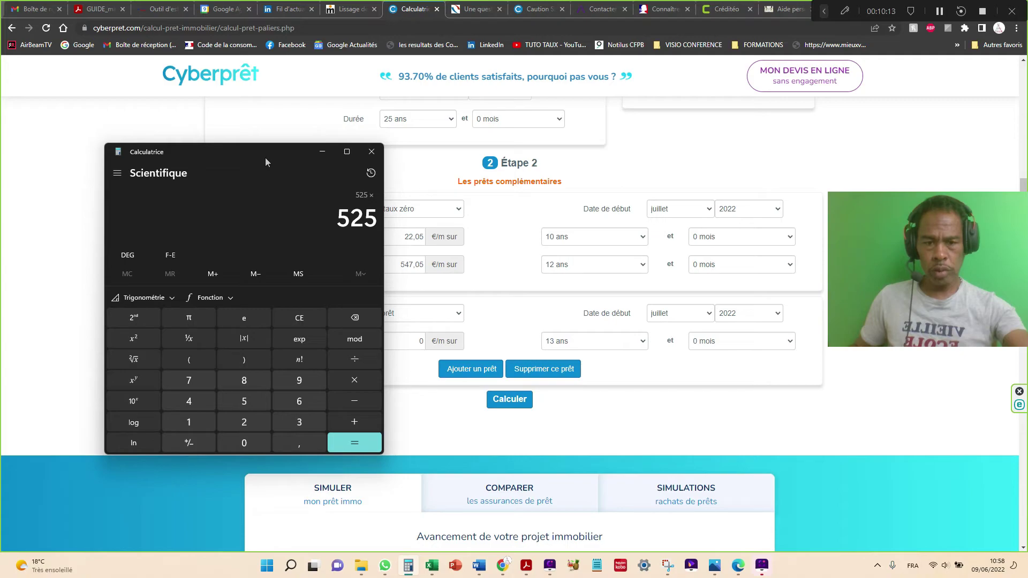
text(12)
key(asterisk)
text(12)
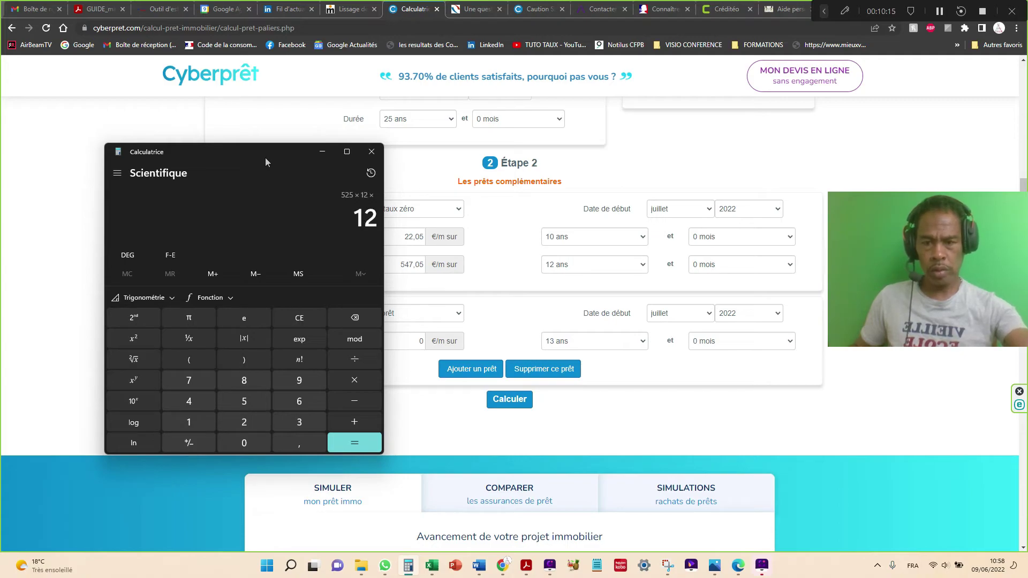
key(Return)
click(321, 153)
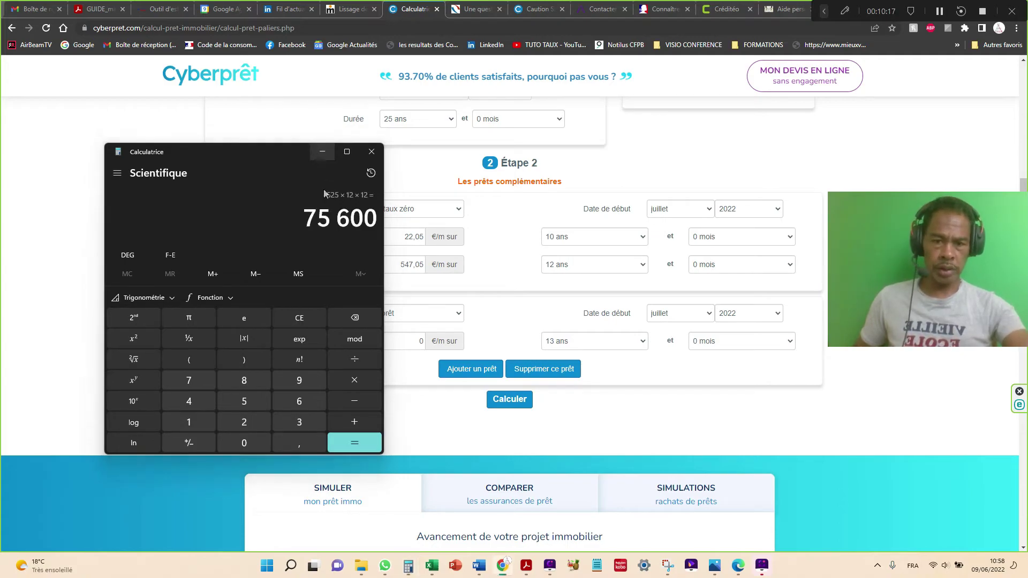
Compare the main and complementary loan inputs in Cyberprêt with those entered in the Meilleurtaux smoothing simulator
scroll(324, 256, up, 1)
scroll(323, 256, up, 2)
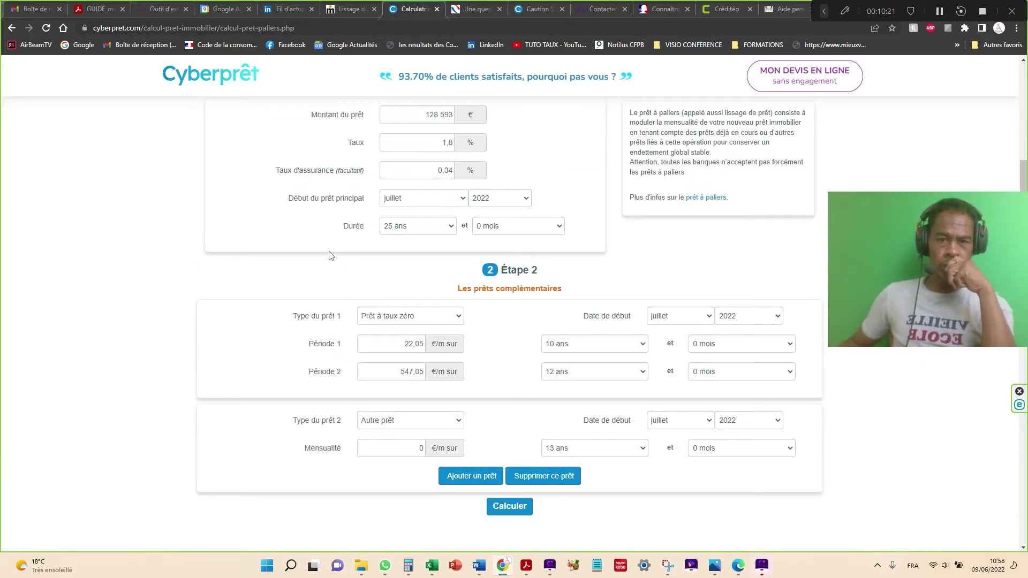
scroll(329, 256, up, 1)
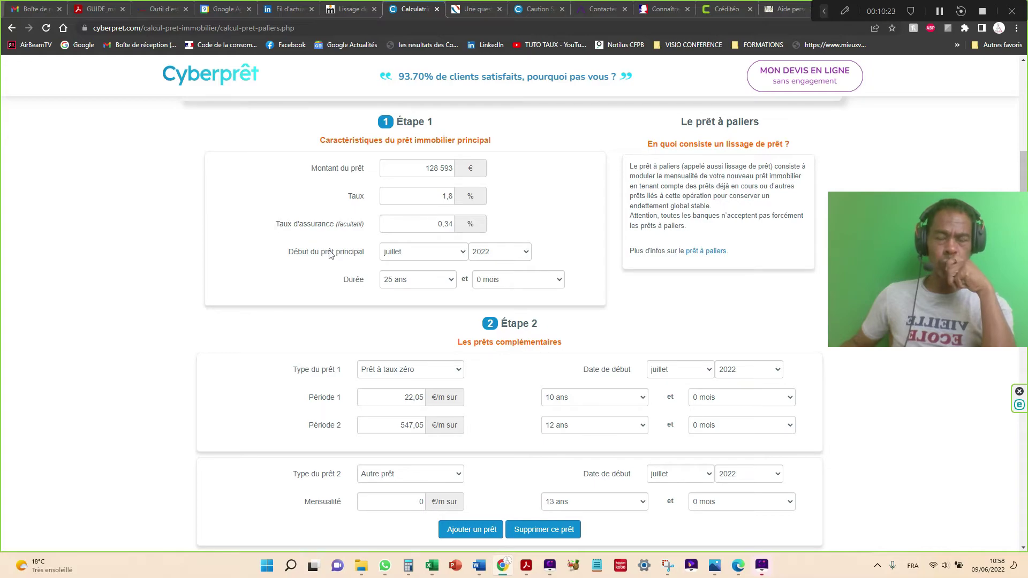
scroll(329, 255, down, 1)
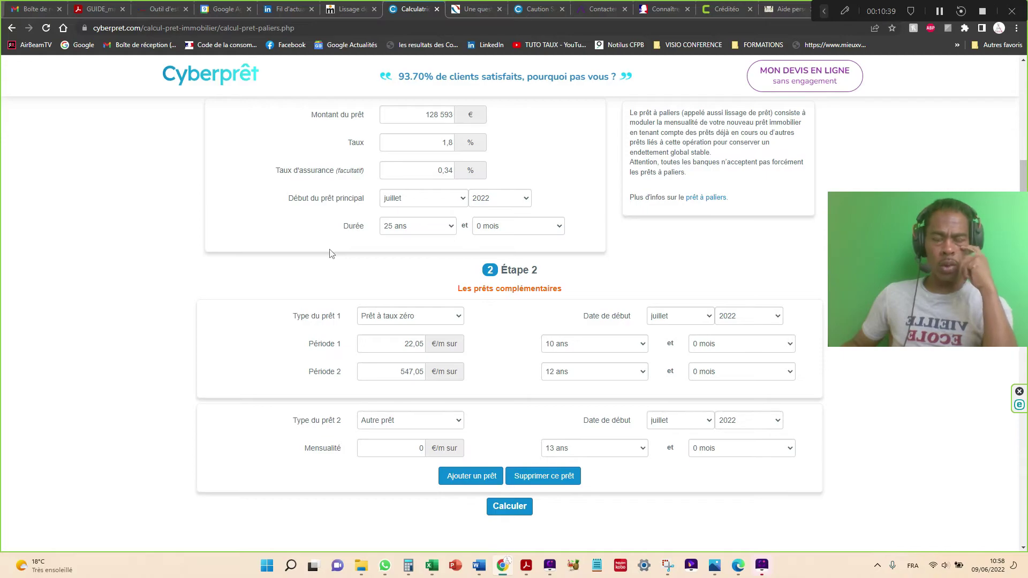
click(352, 11)
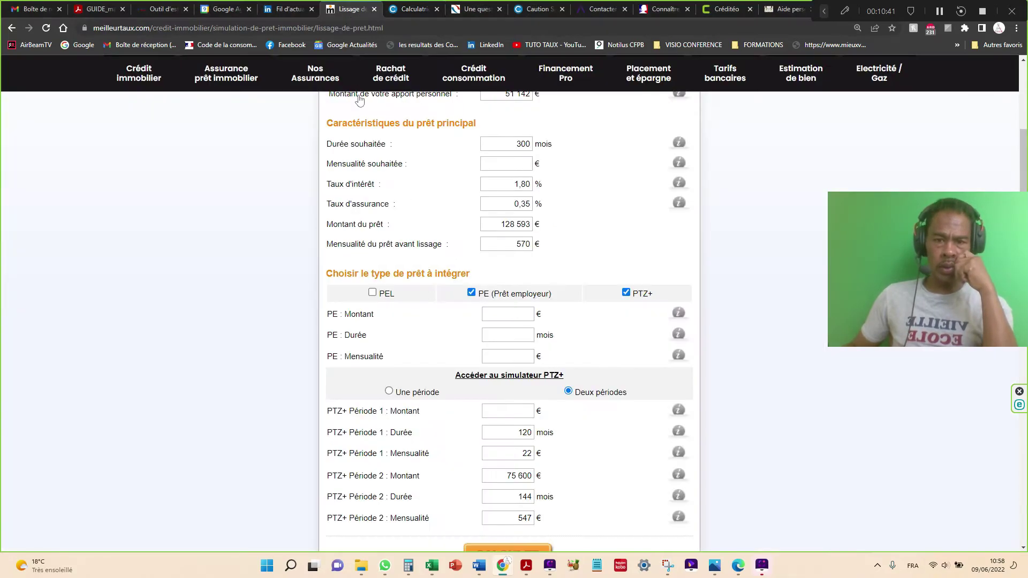
scroll(271, 162, up, 2)
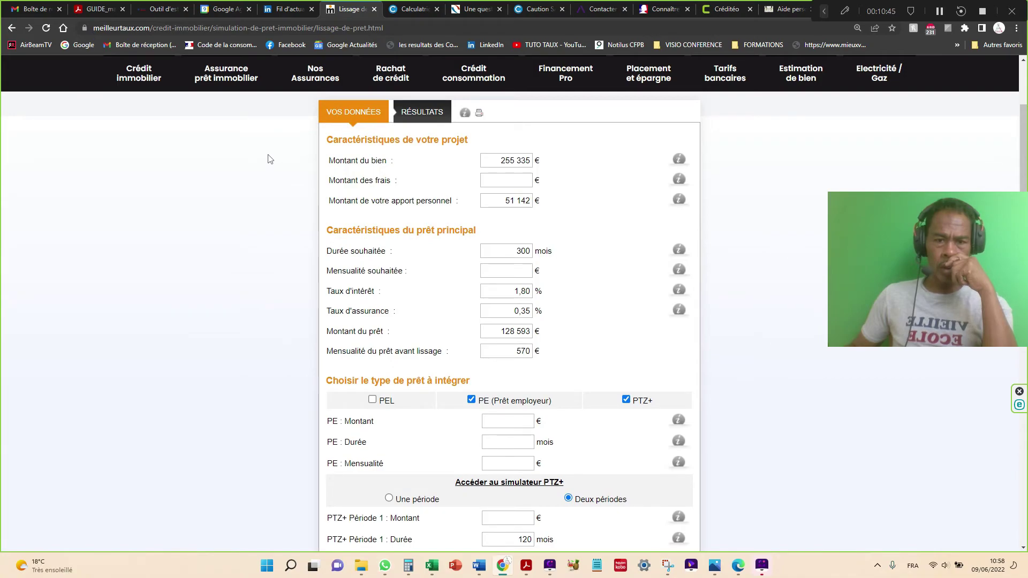
scroll(270, 158, down, 1)
scroll(268, 157, down, 1)
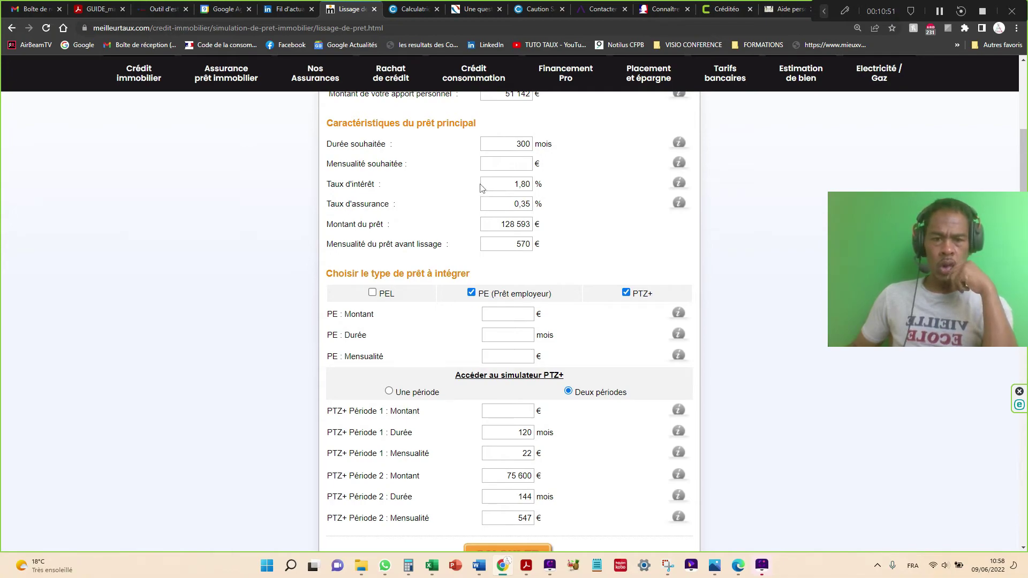
scroll(480, 188, down, 1)
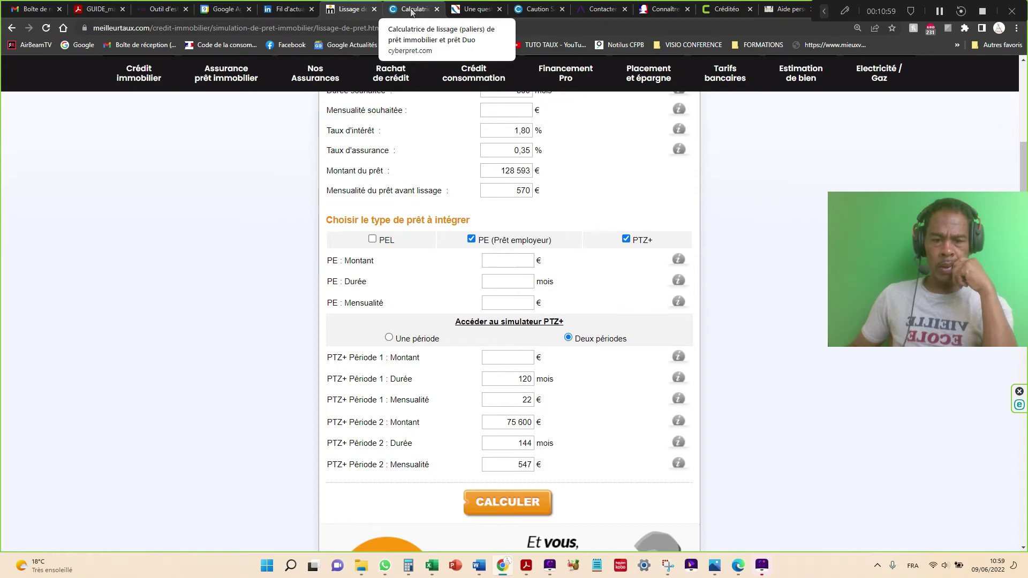
click(412, 13)
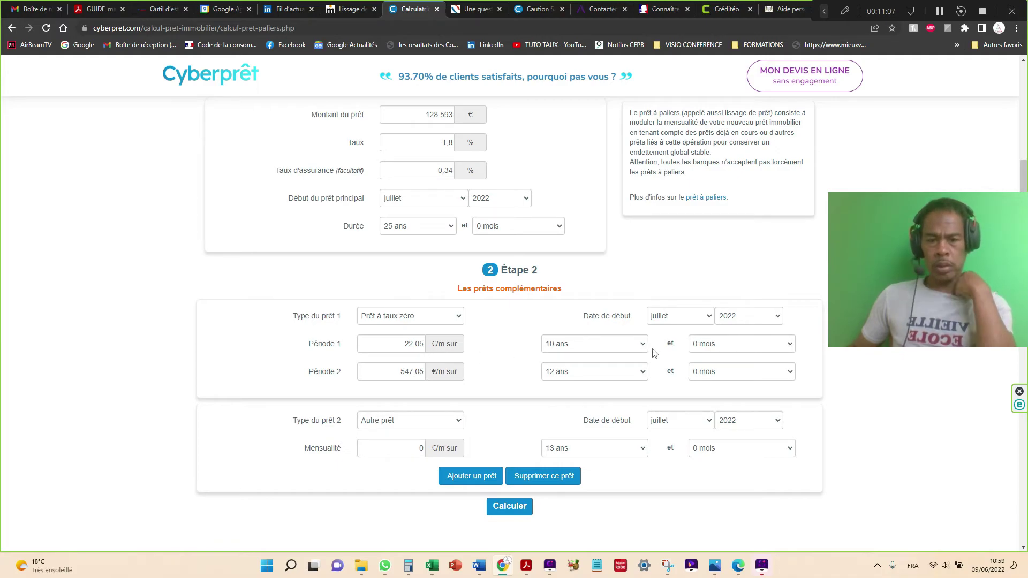
scroll(645, 353, down, 1)
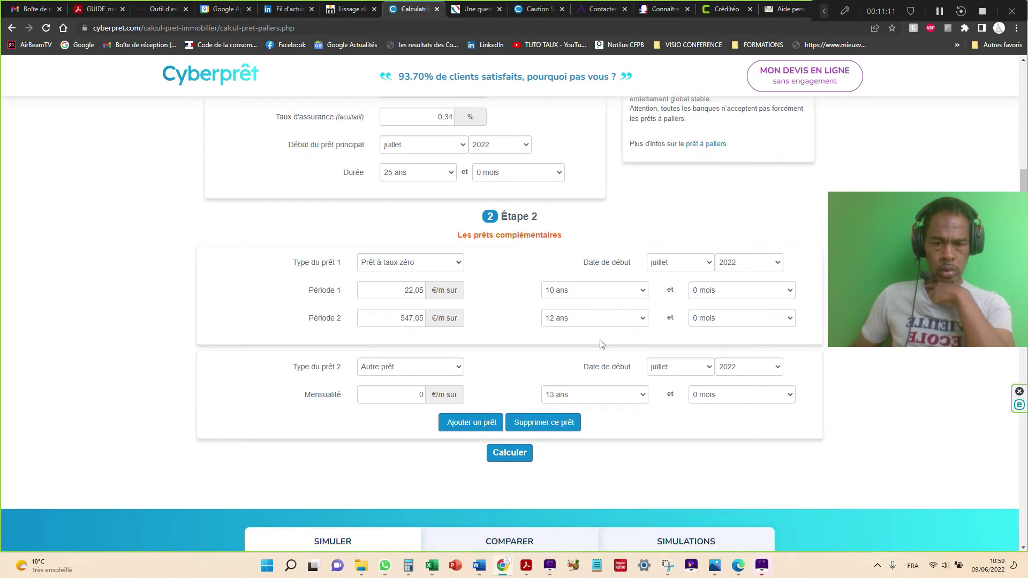
scroll(600, 344, down, 1)
scroll(600, 345, down, 2)
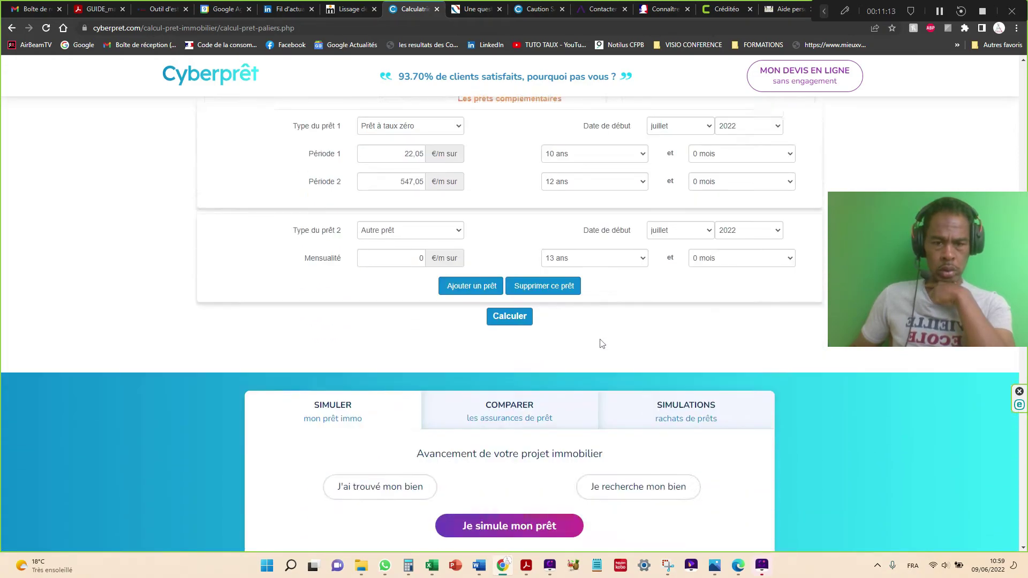
Set the main loan's insurance rate to 0 % and run the smoothing calculation
scroll(600, 342, up, 4)
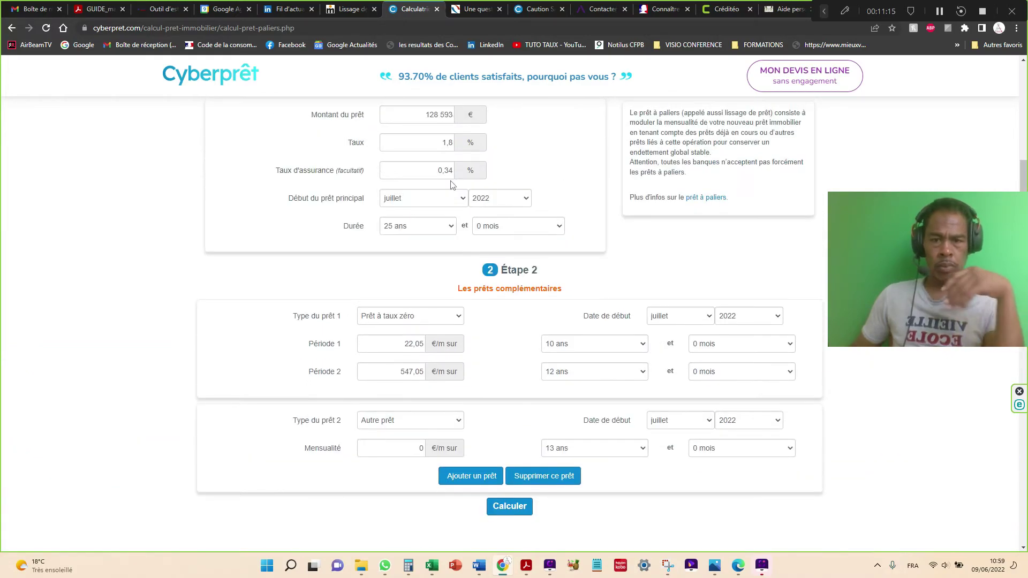
double_click(444, 169)
text(0)
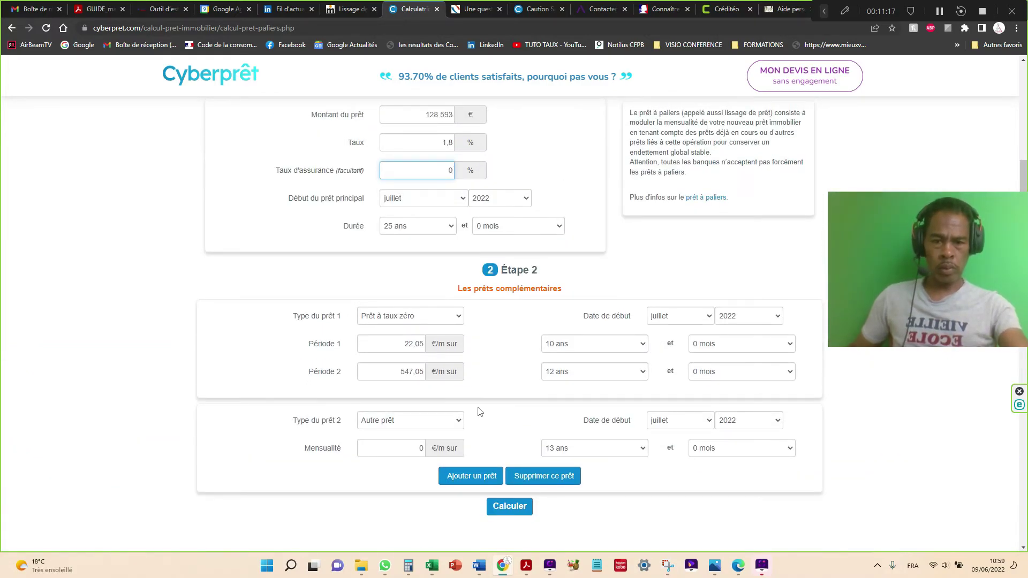
click(509, 506)
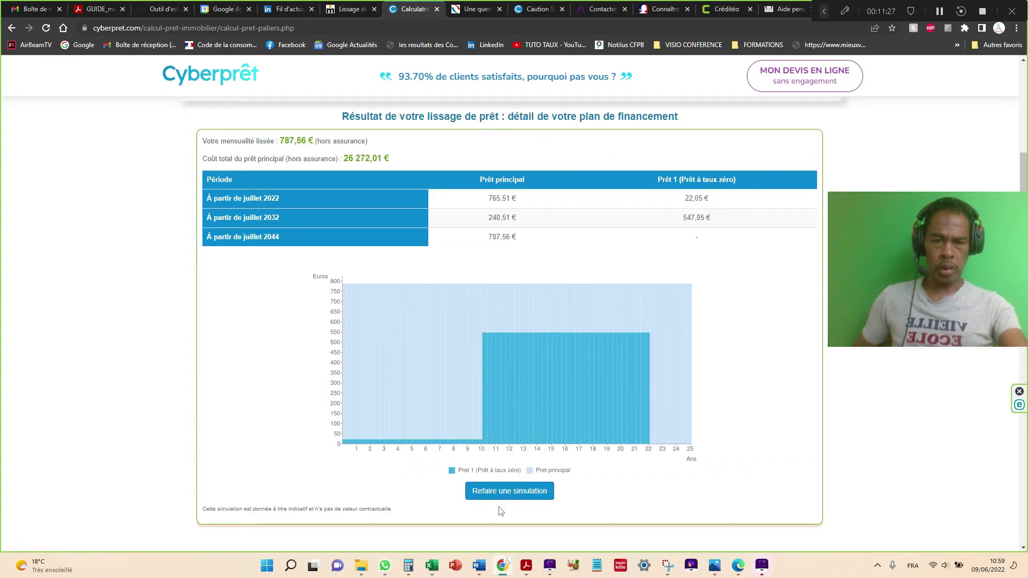
Reopen the simulation inputs, set the main loan's insurance rate to 0,34 %, and recalculate
click(506, 490)
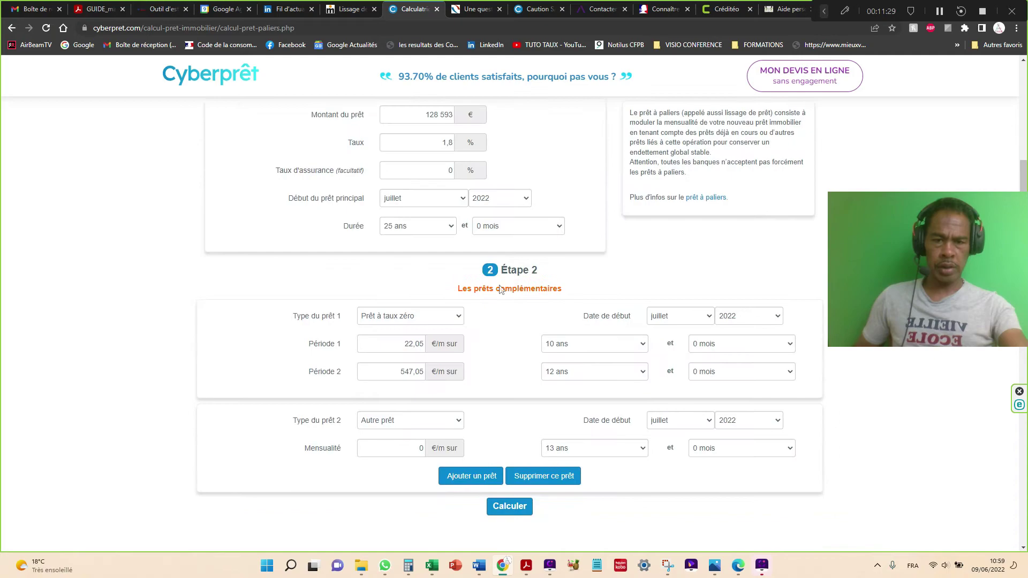
double_click(468, 168)
text(0.34)
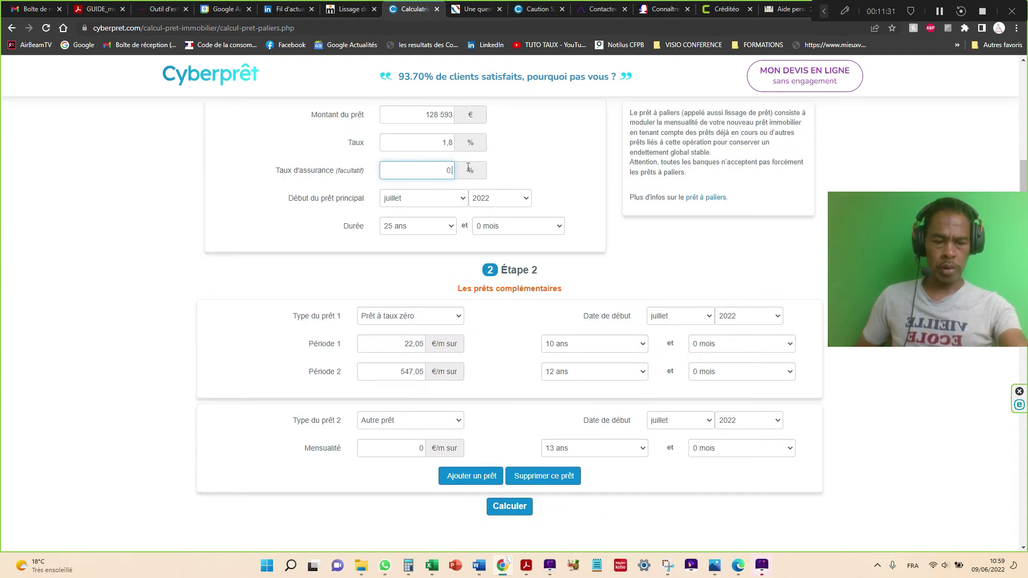
click(509, 506)
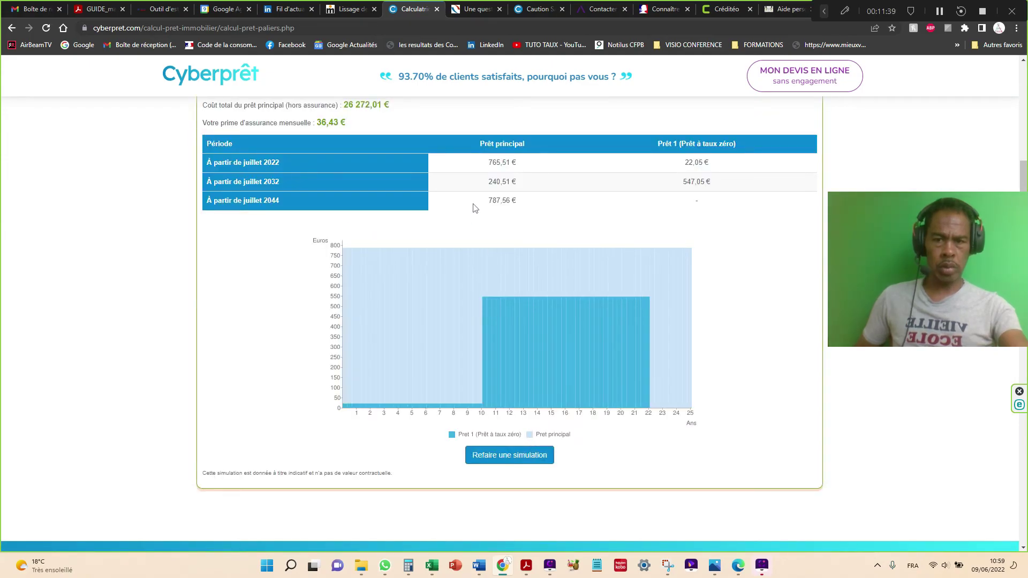
Add the monthly insurance premium of 36,43 and the smoothed payment of 787,56 in the Windows calculator
scroll(473, 208, up, 1)
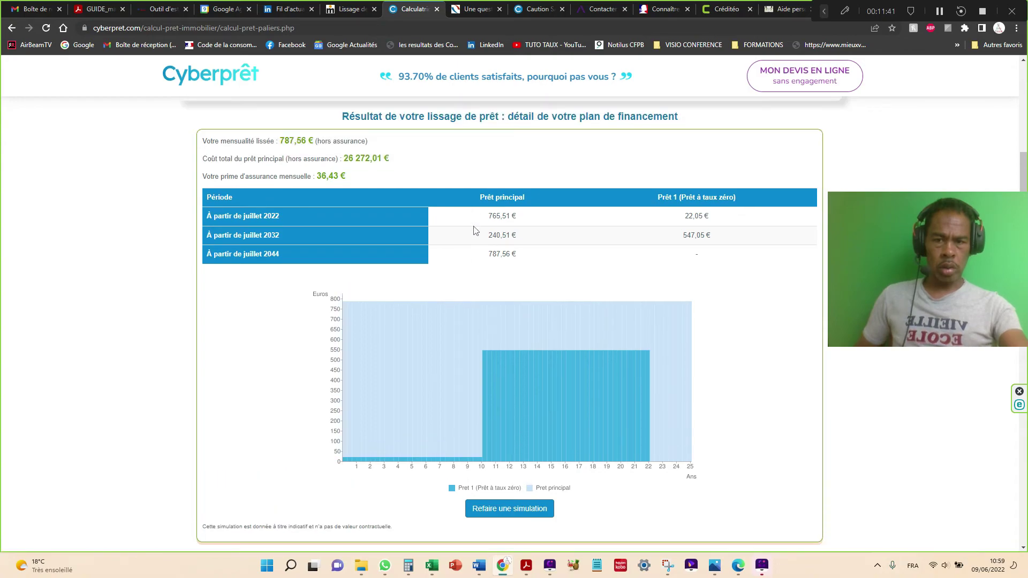
click(408, 565)
drag(284, 140, 669, 165)
key(Escape)
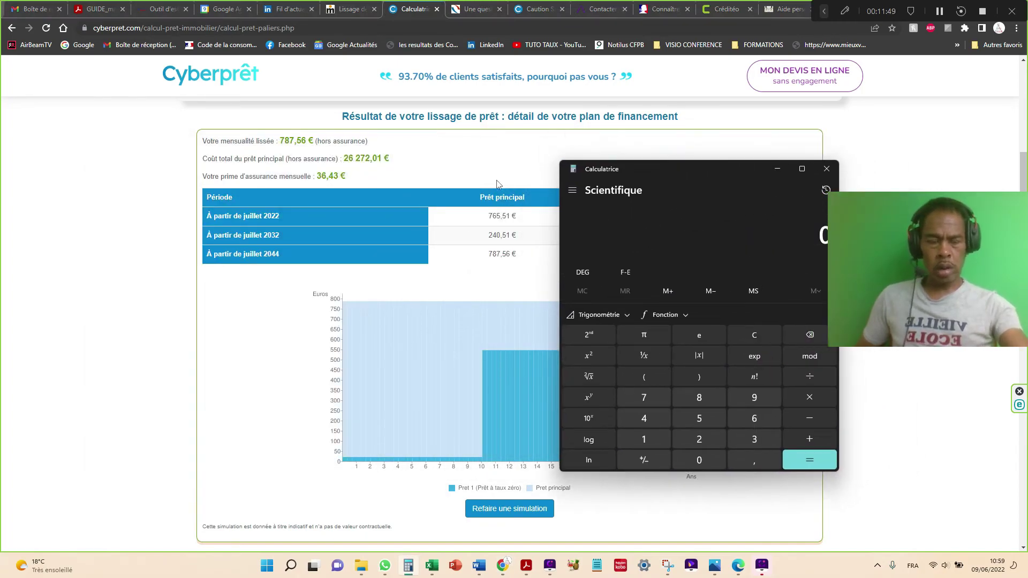
text(36)
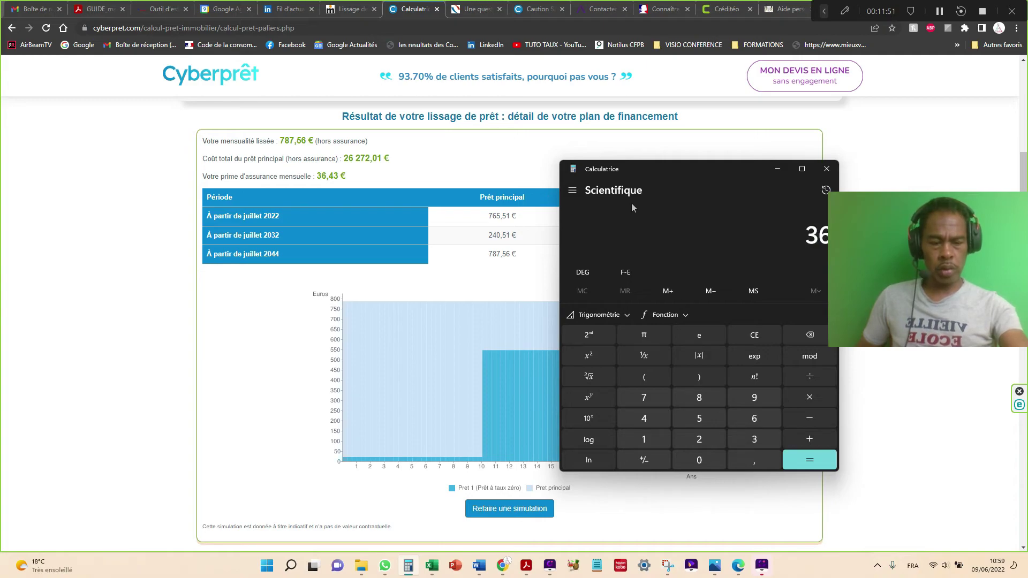
text(,43 + )
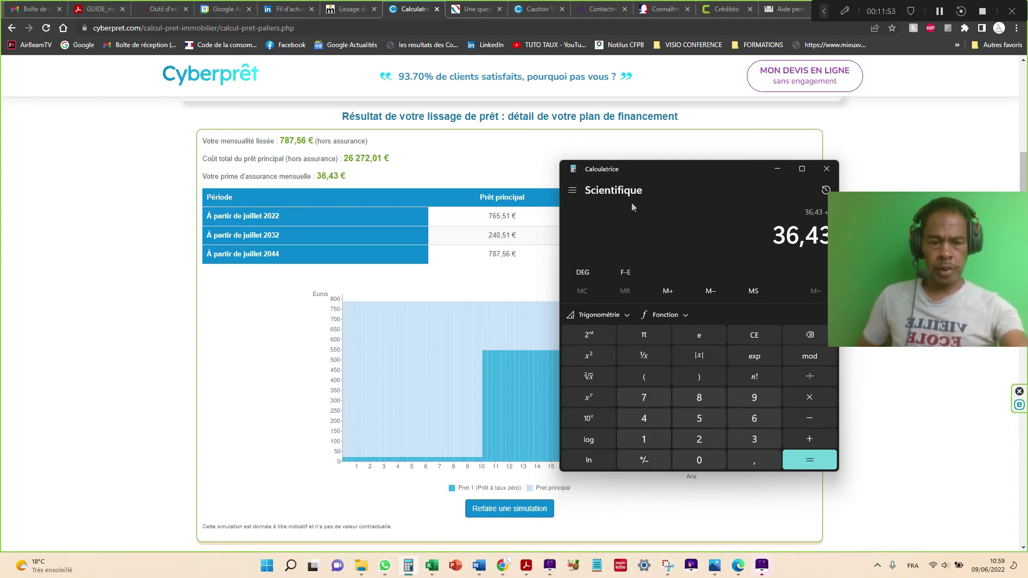
text(787,)
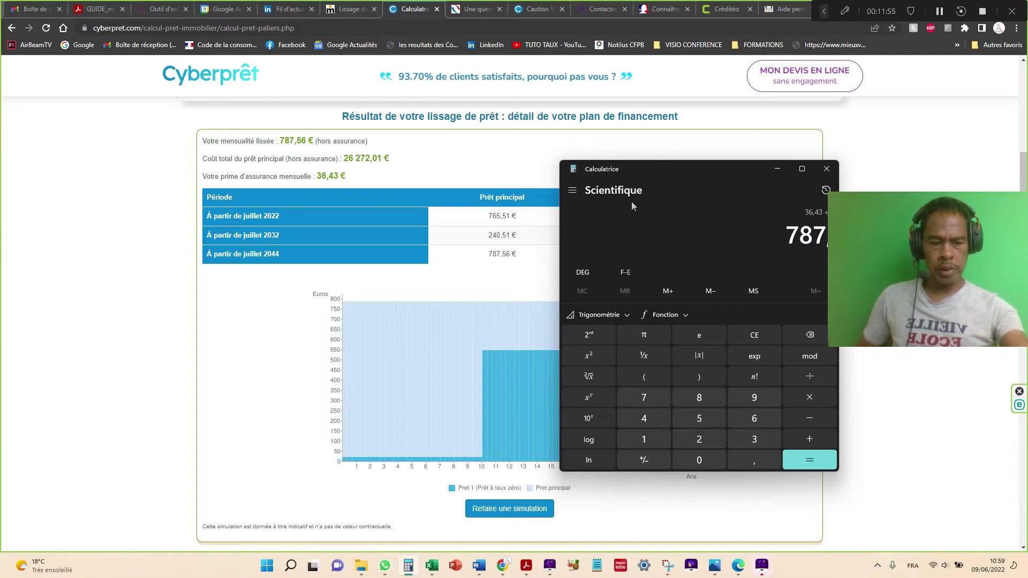
text(56)
key(Return)
drag(708, 169, 663, 167)
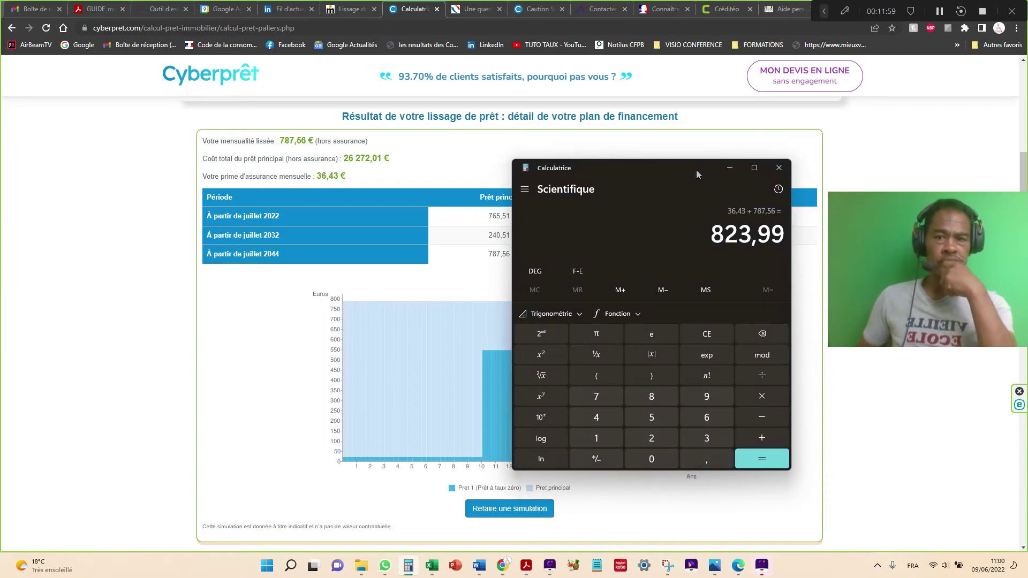
Add the first-period payments 765,51 and 22,05 and the 36,43 premium in the calculator, and reopen the Cyberprêt simulation inputs
drag(706, 168, 274, 272)
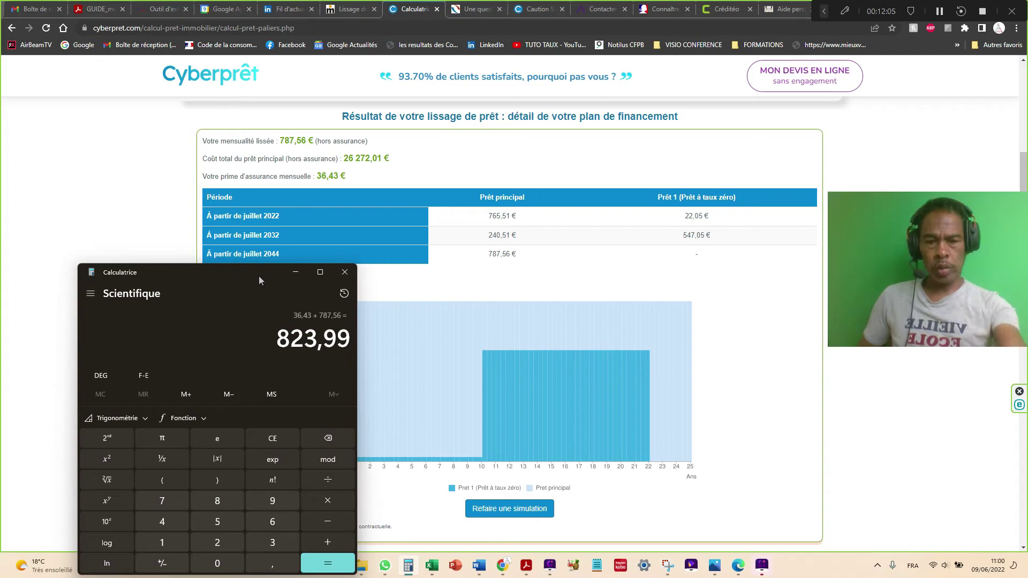
key(Escape)
text(765,)
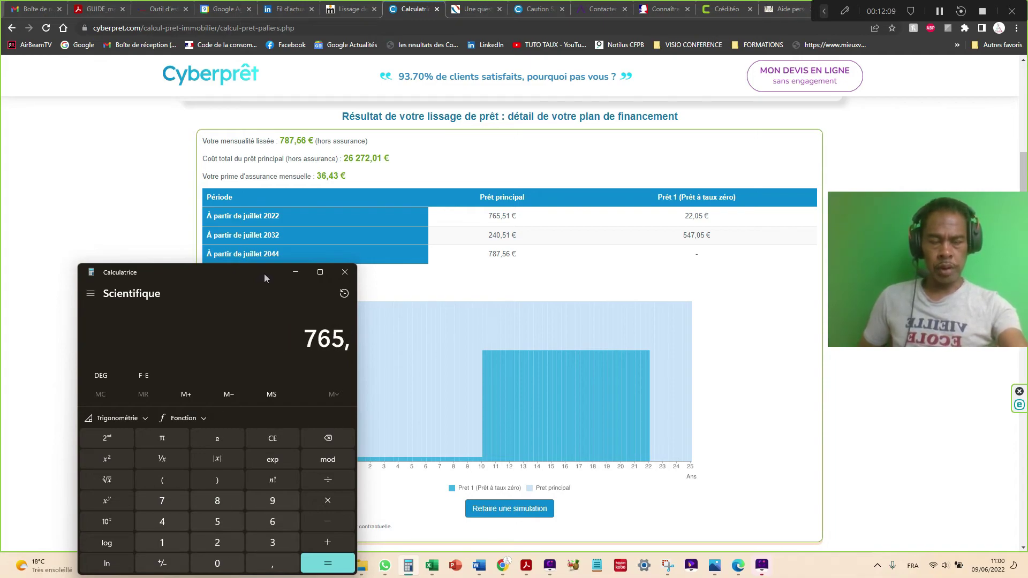
text(51 + 22,05 + )
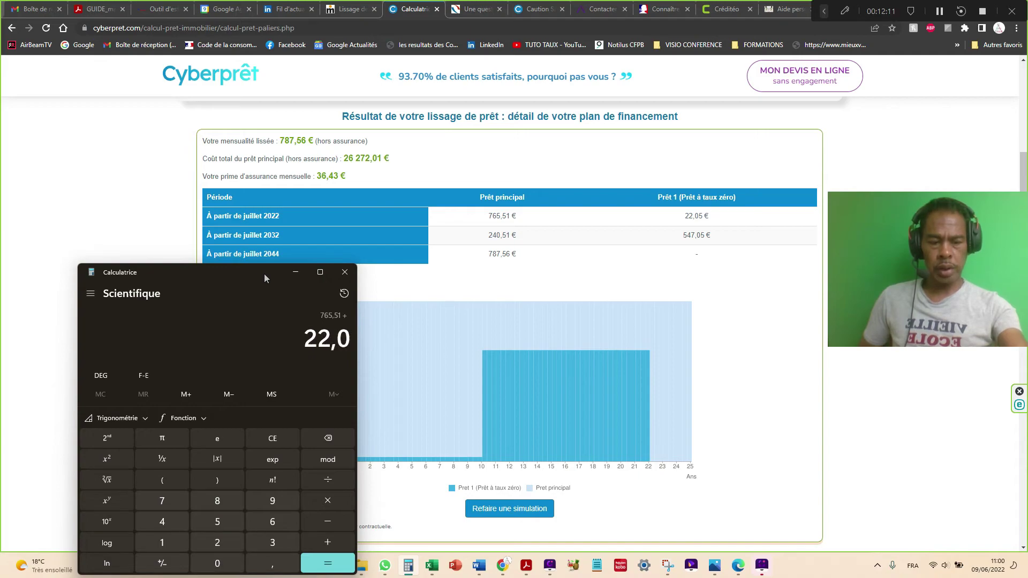
text(36,43 =)
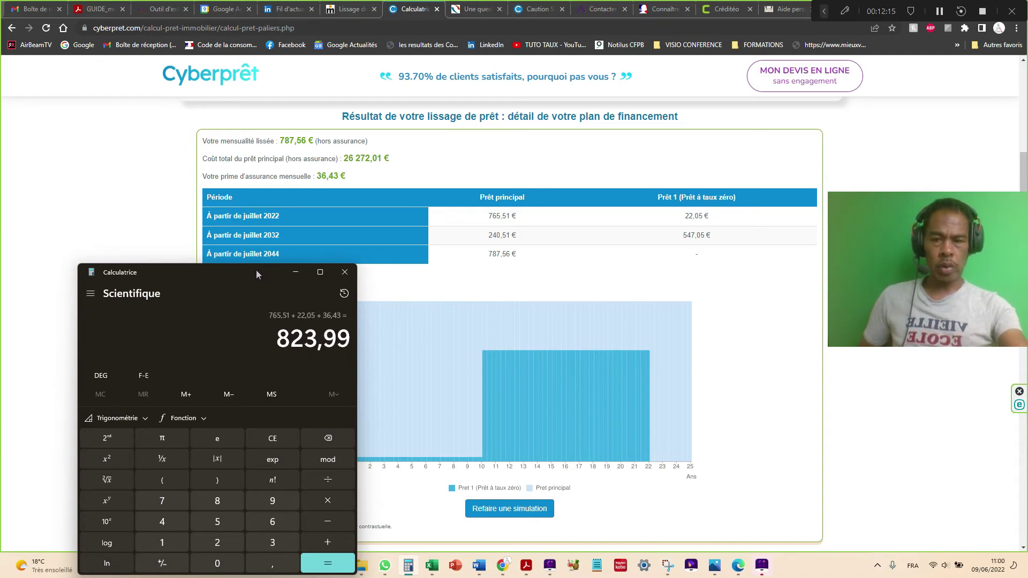
drag(256, 270, 361, 268)
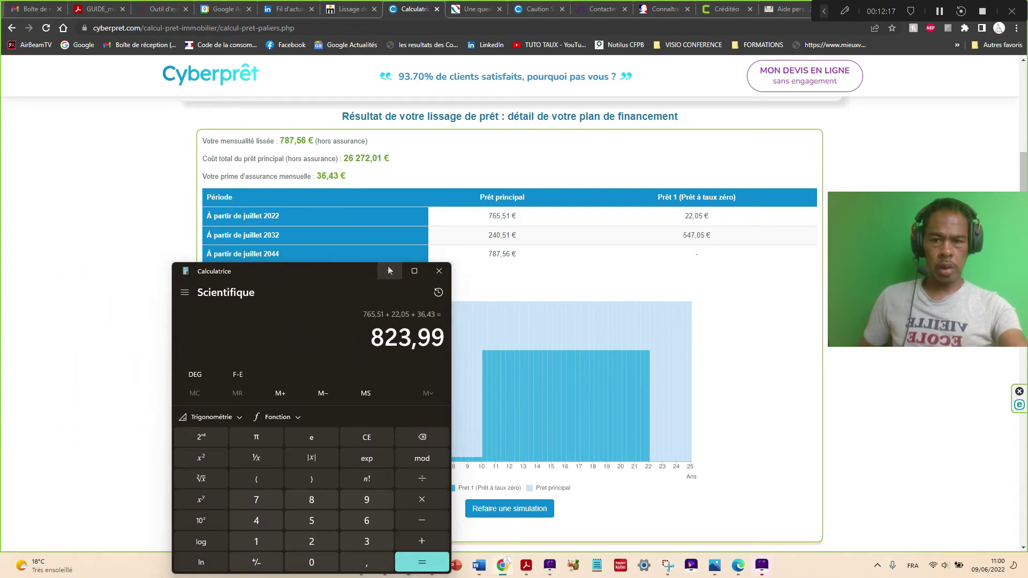
click(388, 271)
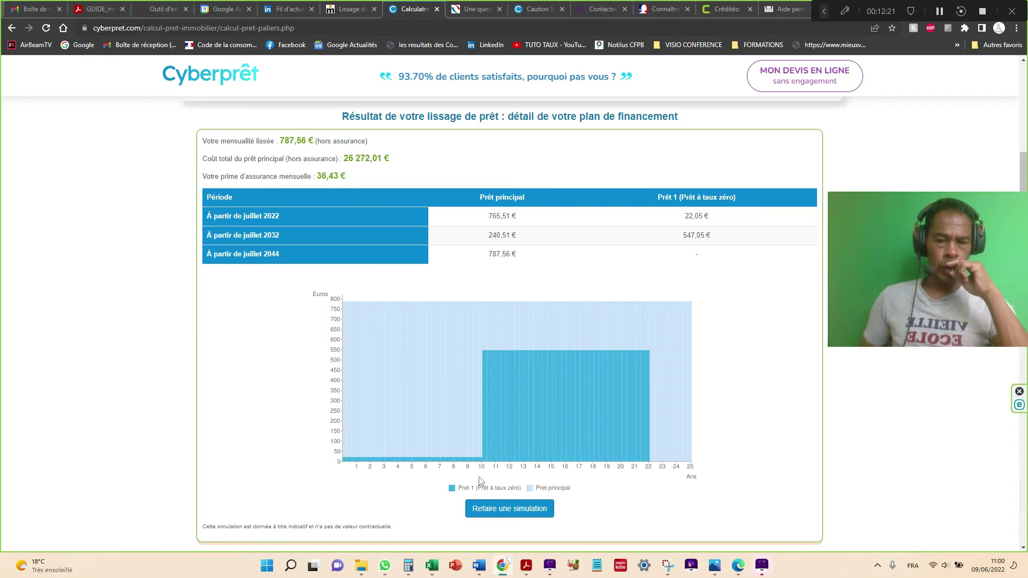
click(512, 509)
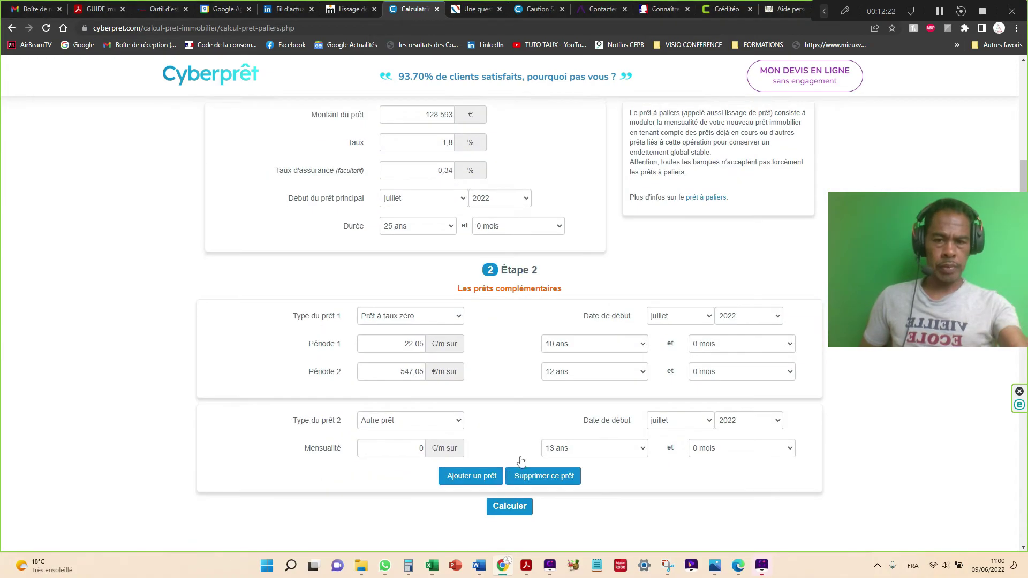
Set the main loan's insurance rate to 0.35 % and rerun the smoothing calculation
double_click(438, 170)
text(0.35)
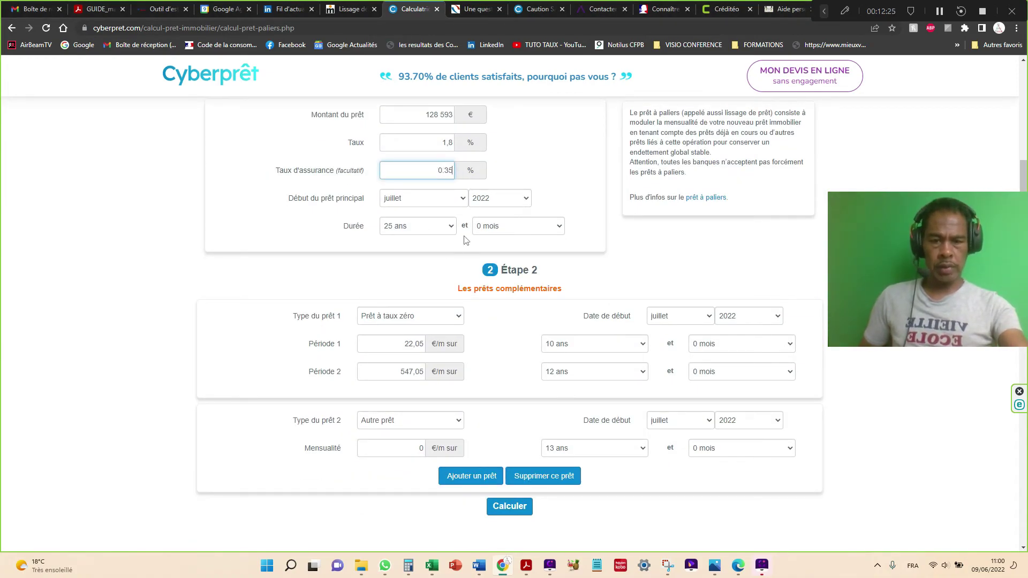
click(515, 511)
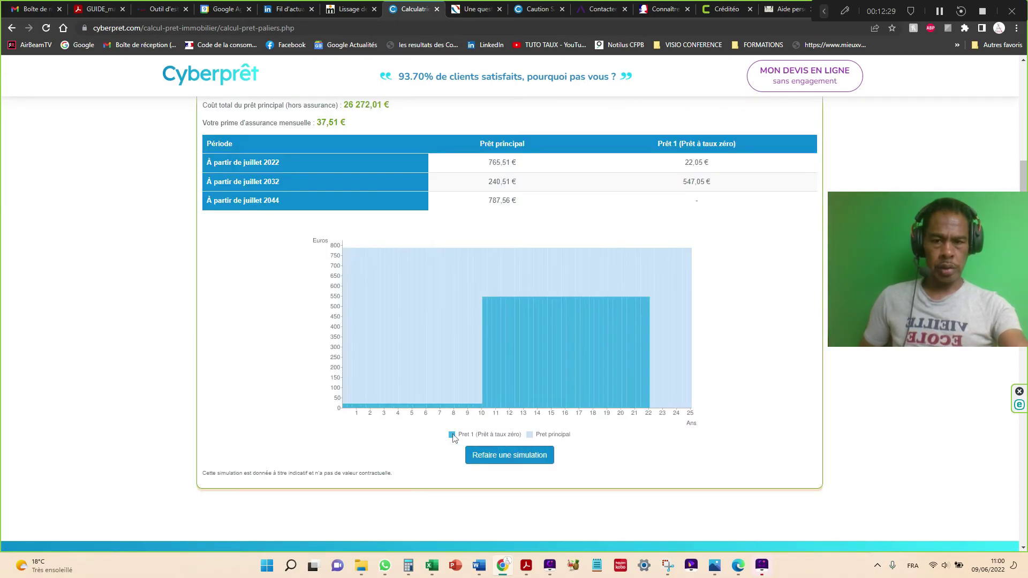
Add the monthly insurance premium of 37,51 and the smoothed payment of 787,56 in the Windows calculator
click(408, 565)
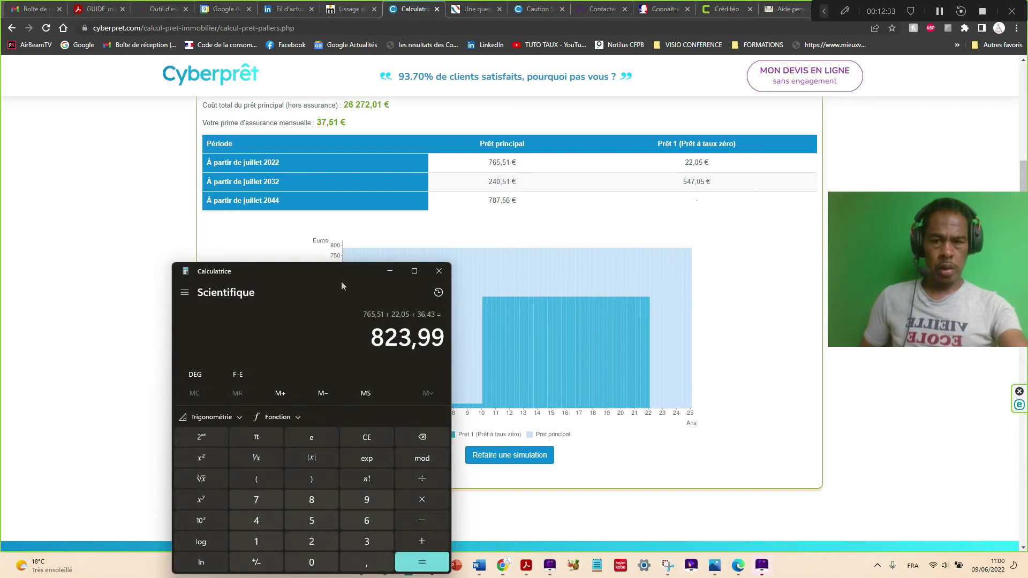
drag(341, 285, 241, 248)
key(Escape)
text(3)
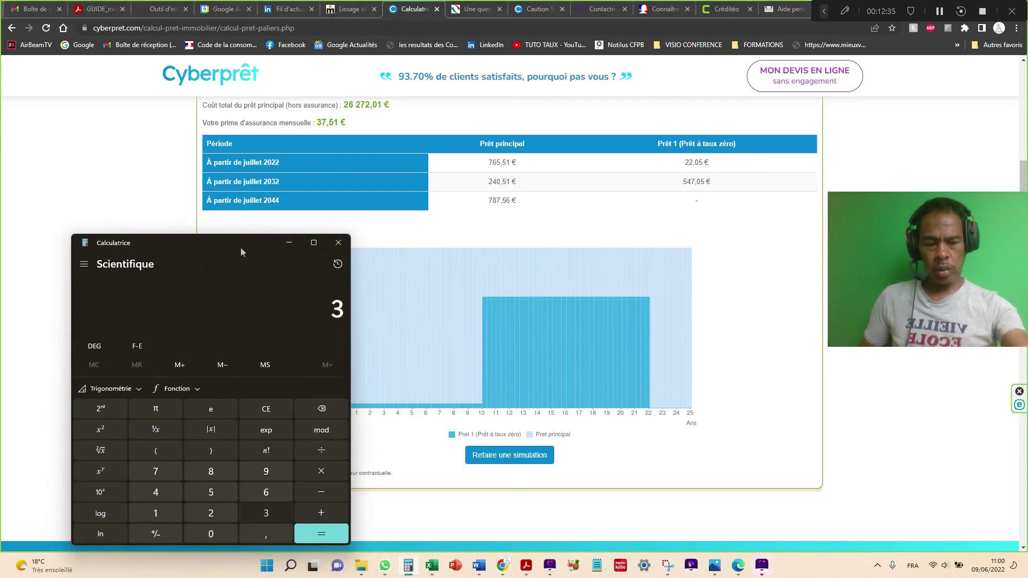
text(7,51)
drag(247, 246, 337, 136)
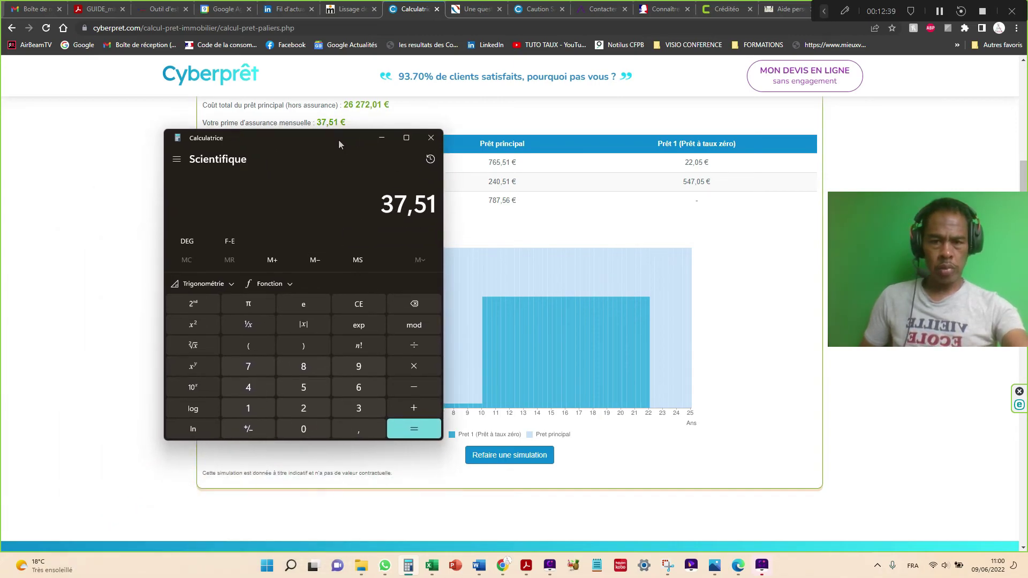
text(+)
drag(339, 139, 459, 221)
text(787)
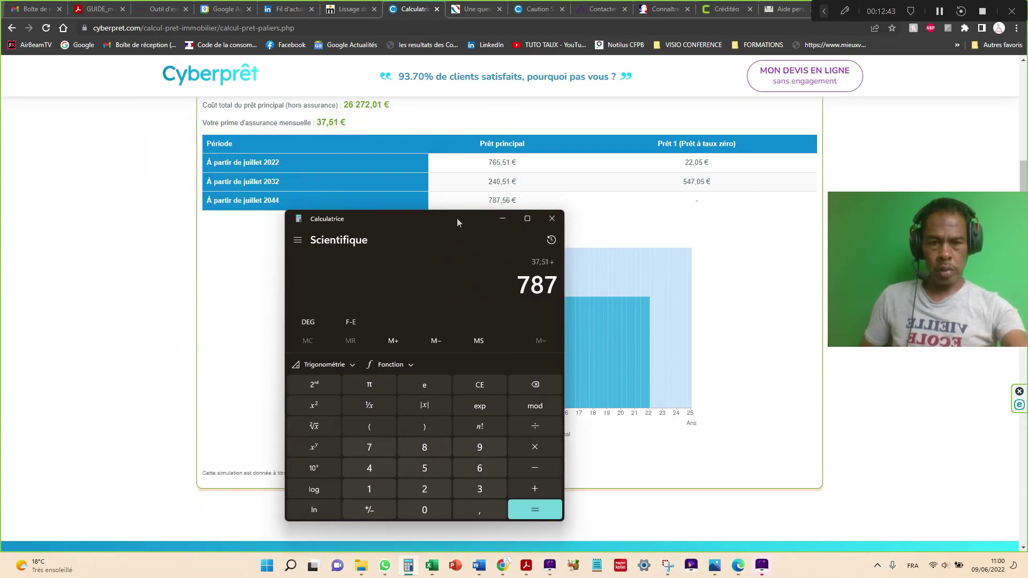
text(,56)
key(Return)
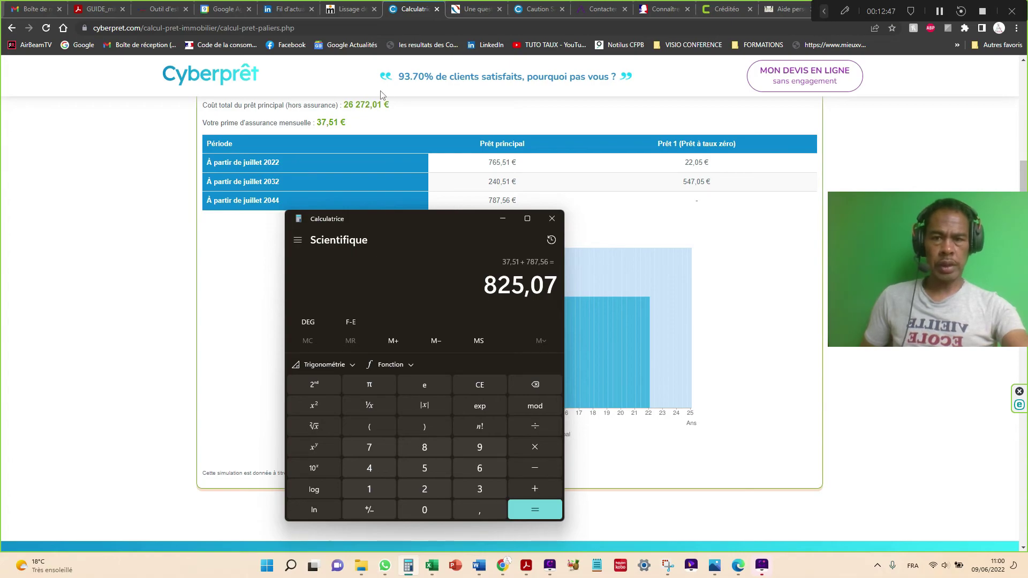
Switch to the Meilleurtaux simulator and run the smoothing calculation with the inputs already entered
click(360, 11)
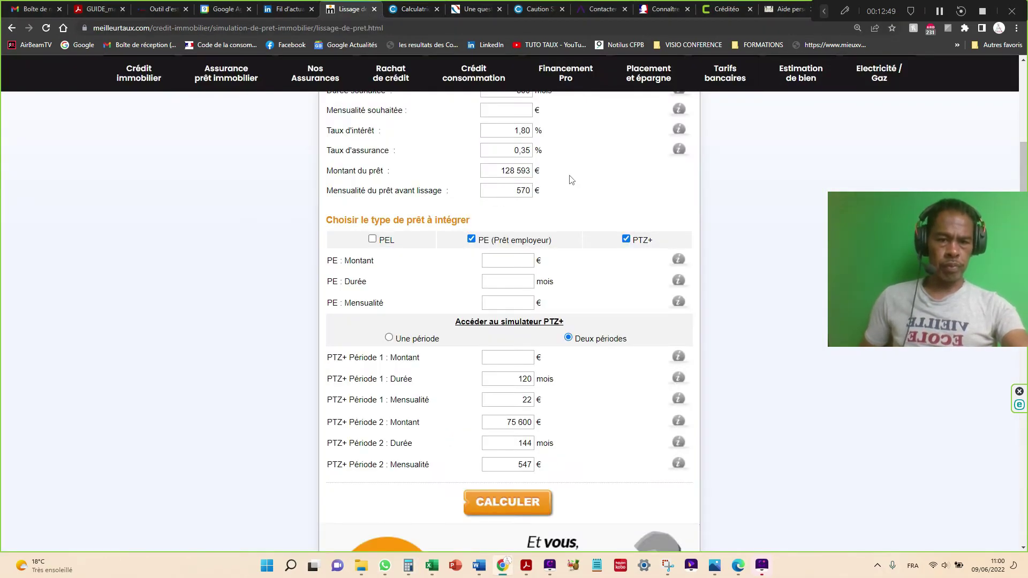
scroll(570, 182, down, 2)
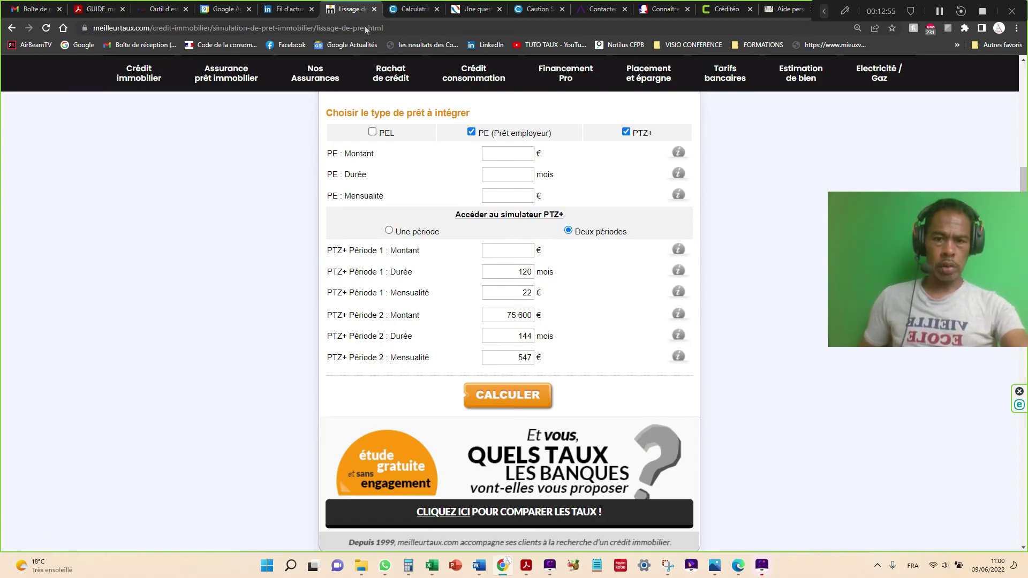
scroll(449, 189, down, 2)
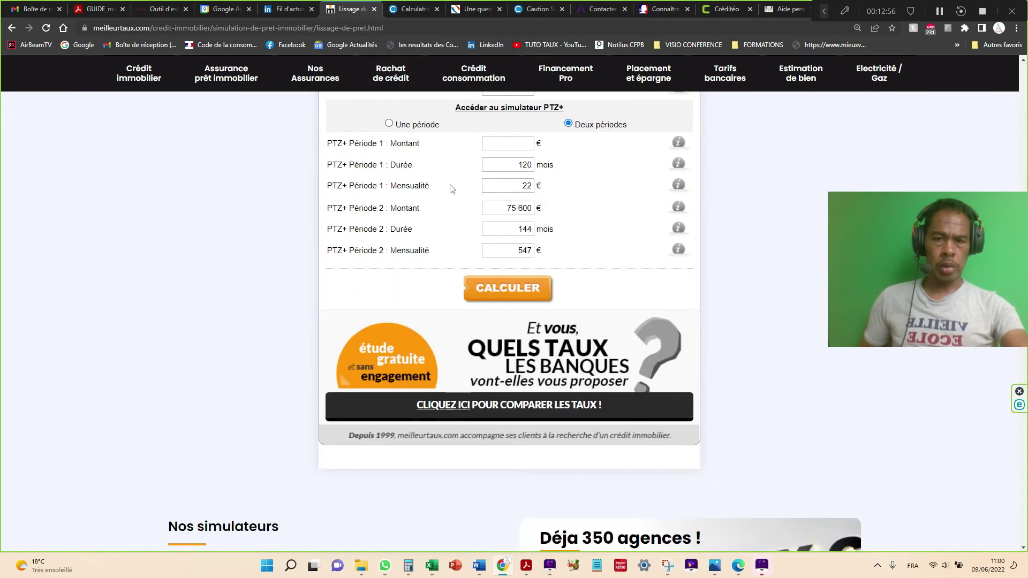
click(506, 288)
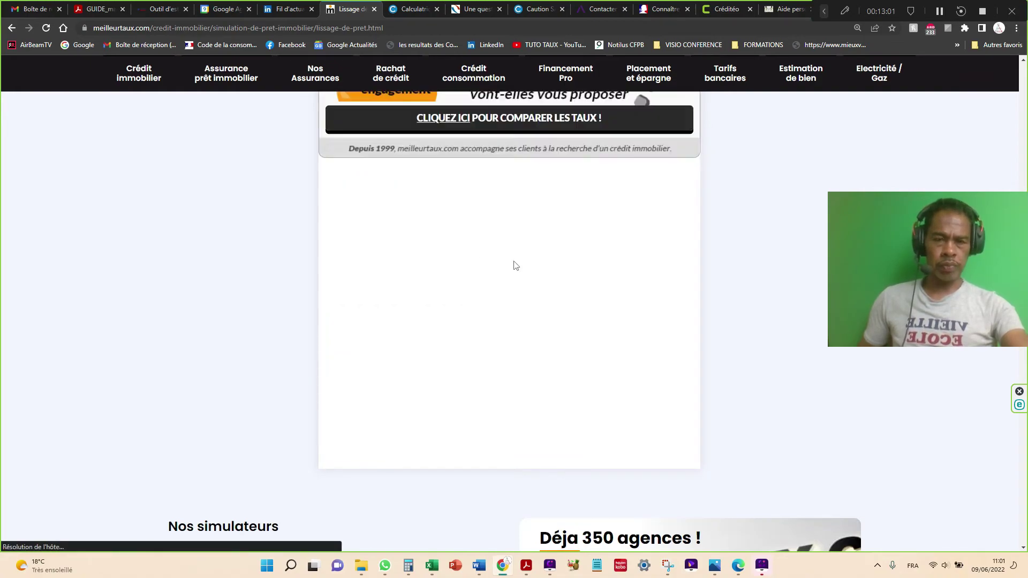
Review the smoothed payments by period and open the monthly amortisation table
scroll(513, 266, up, 2)
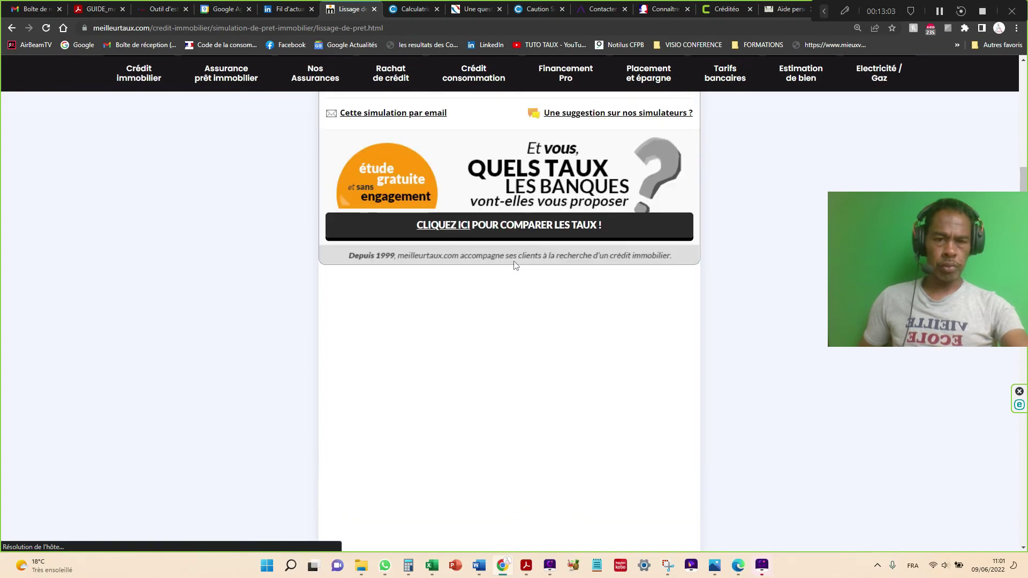
scroll(514, 265, down, 10)
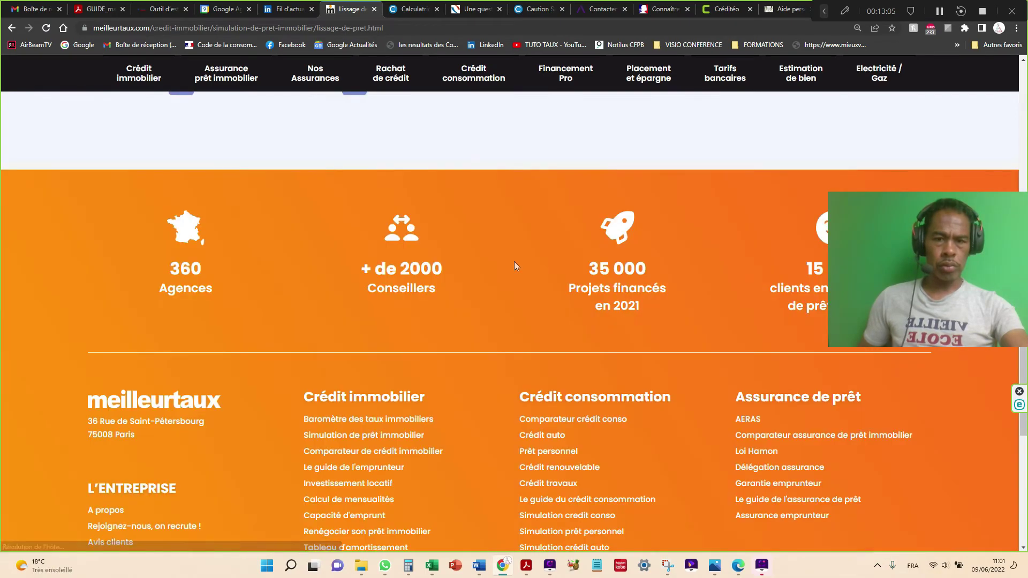
scroll(515, 266, up, 10)
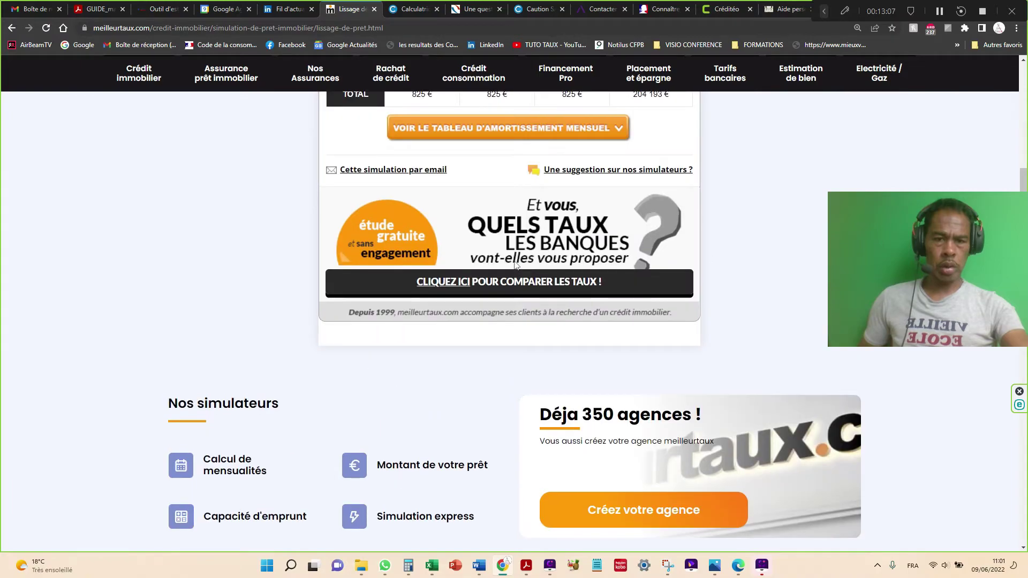
scroll(516, 265, up, 1)
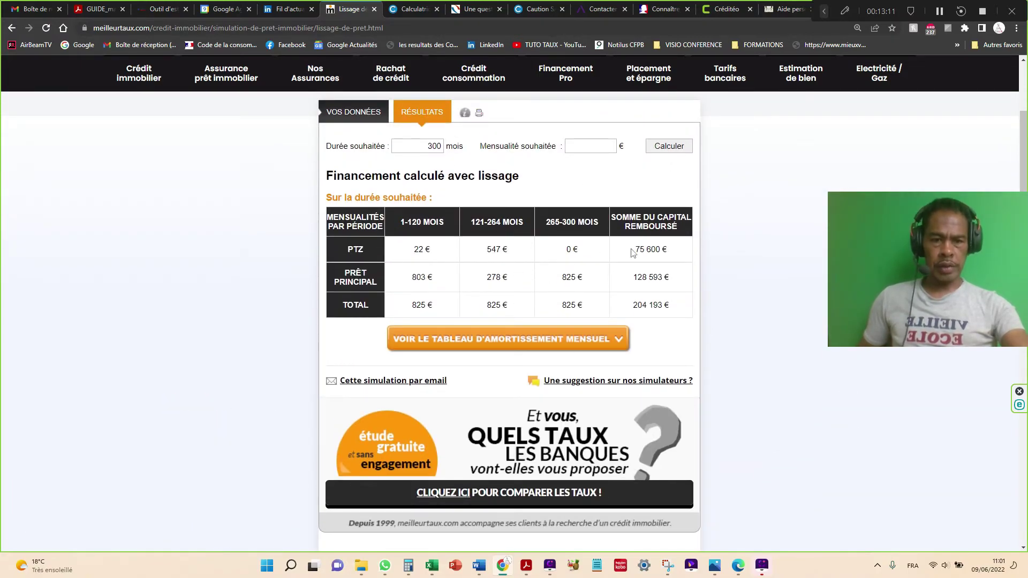
scroll(545, 341, down, 1)
click(545, 337)
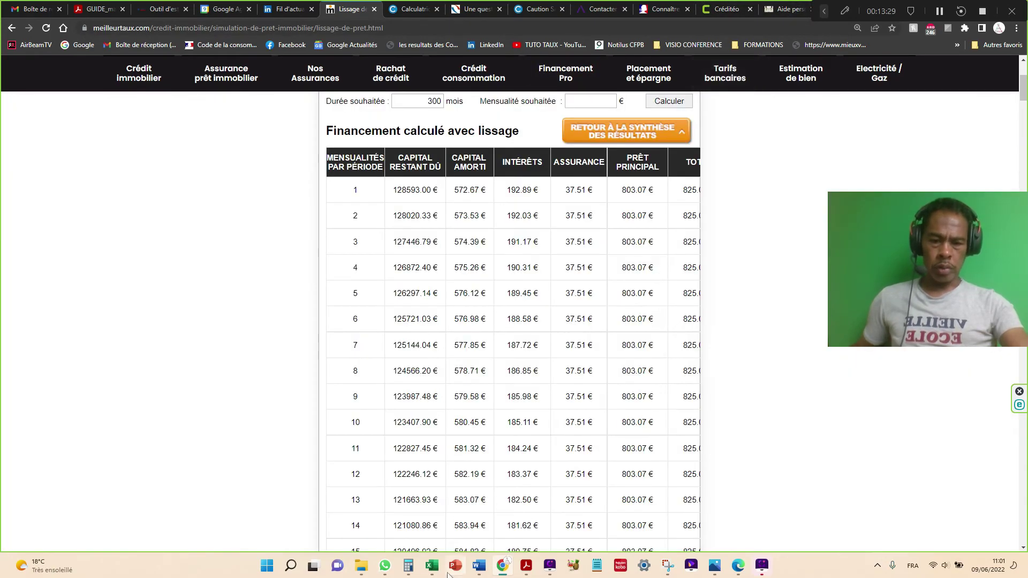
Switch to the Excel workbook "Lissage prêts avec formules Excel" and set the property amount (Montant bien) to 255 335 €
mouse_move(434, 566)
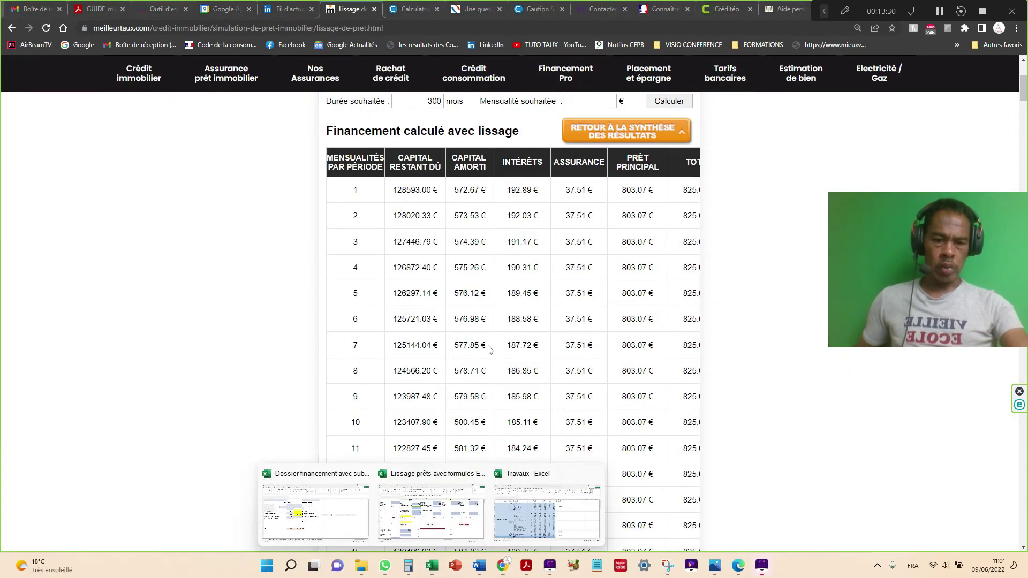
click(458, 525)
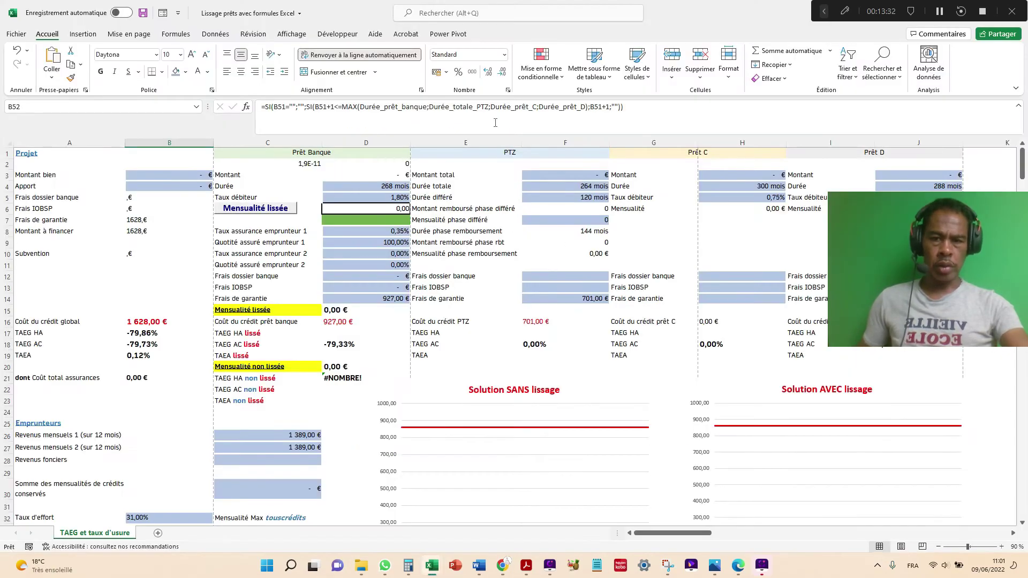
click(159, 176)
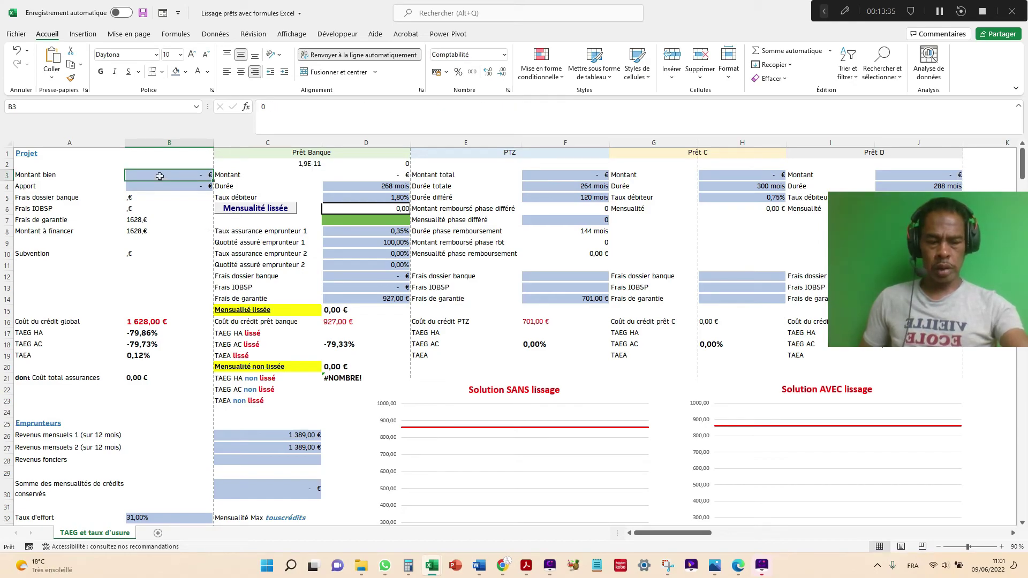
text(255 335)
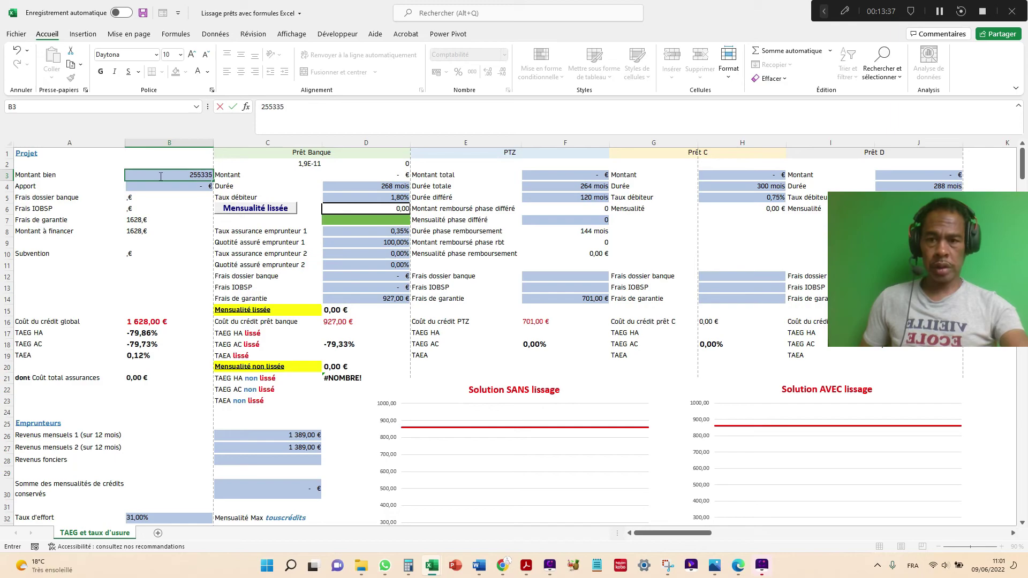
key(Return)
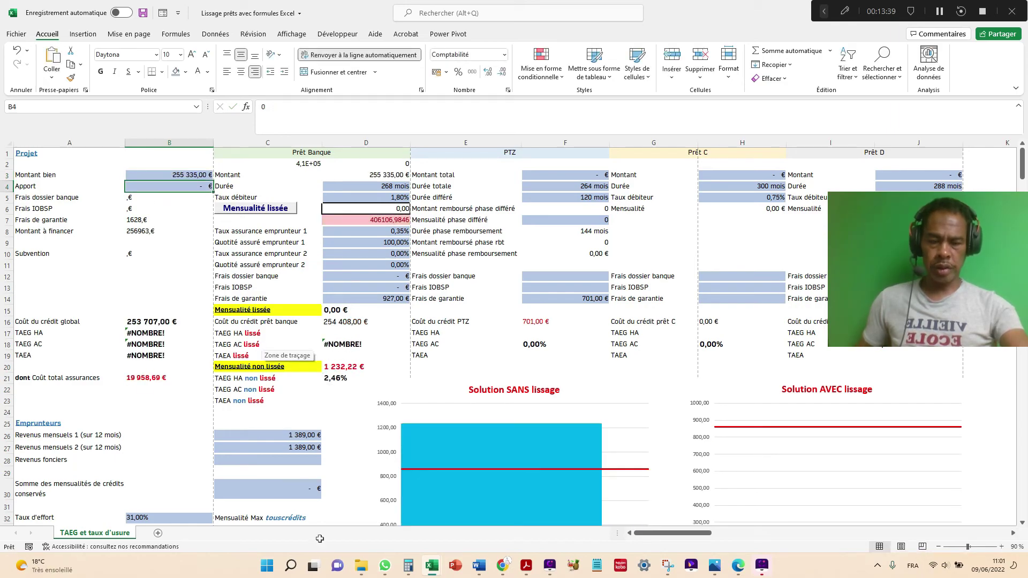
Return to the Meilleurtaux simulation inputs to look up the personal contribution
click(508, 568)
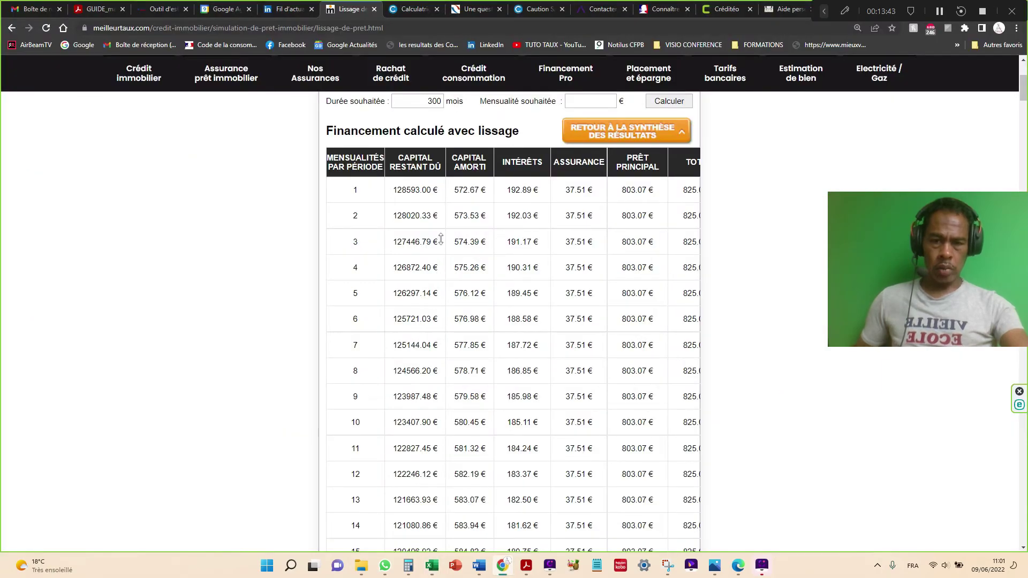
scroll(440, 239, up, 5)
scroll(430, 321, down, 10)
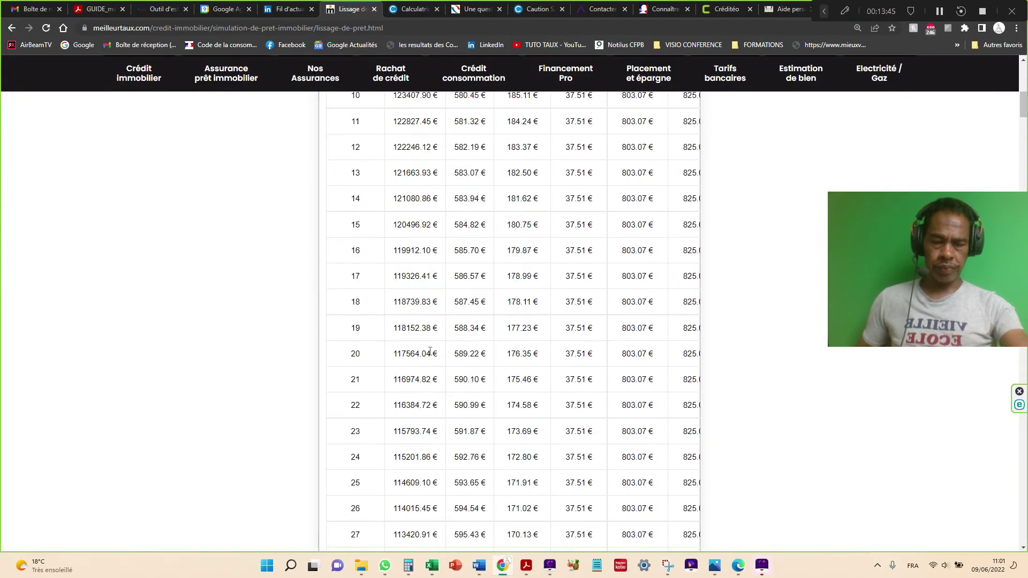
scroll(430, 351, down, 15)
scroll(433, 350, up, 16)
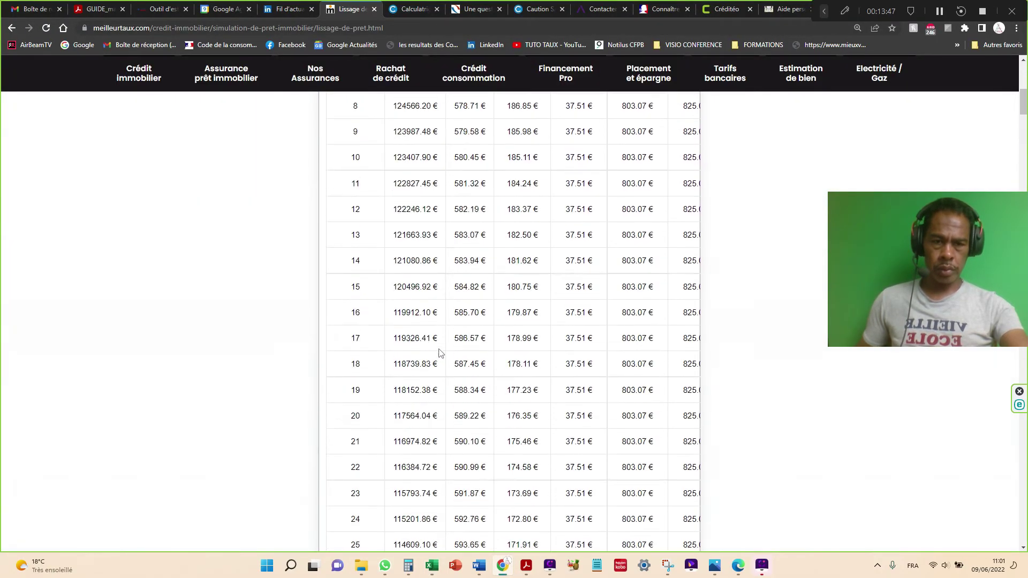
scroll(440, 353, up, 6)
click(359, 125)
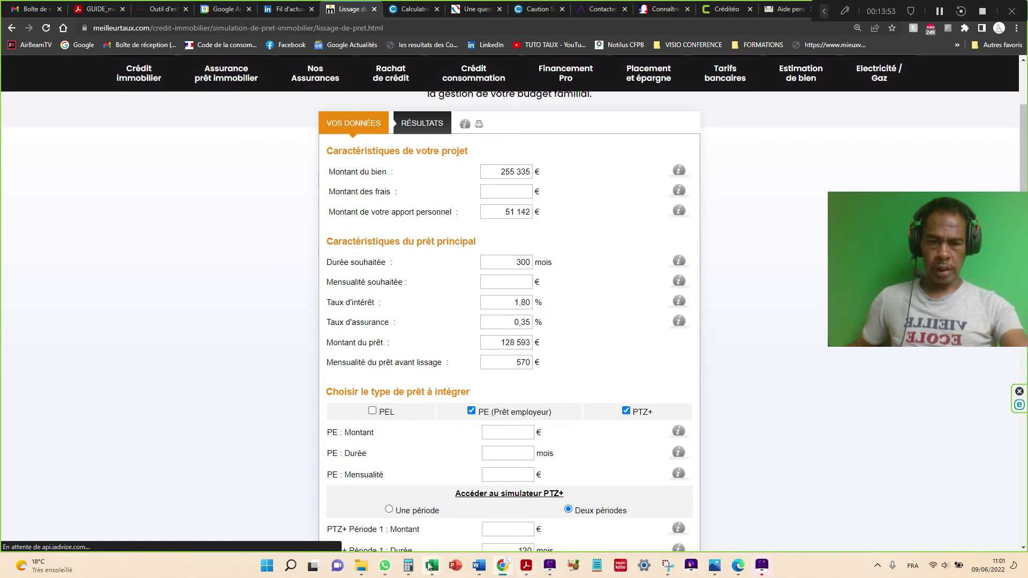
Switch back to the Excel smoothing workbook and set the personal contribution (Apport) to 51 142 €
mouse_move(428, 567)
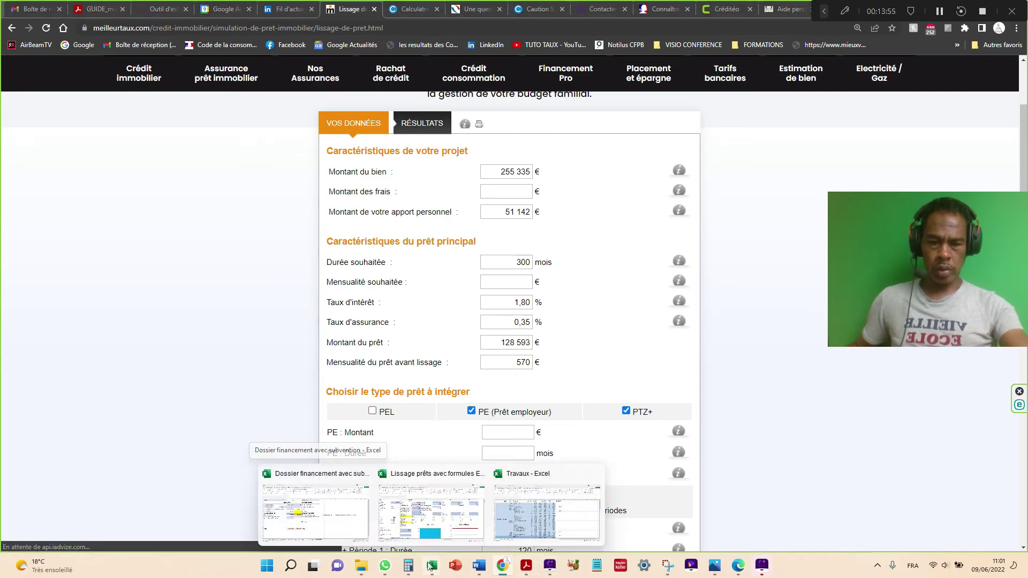
click(415, 524)
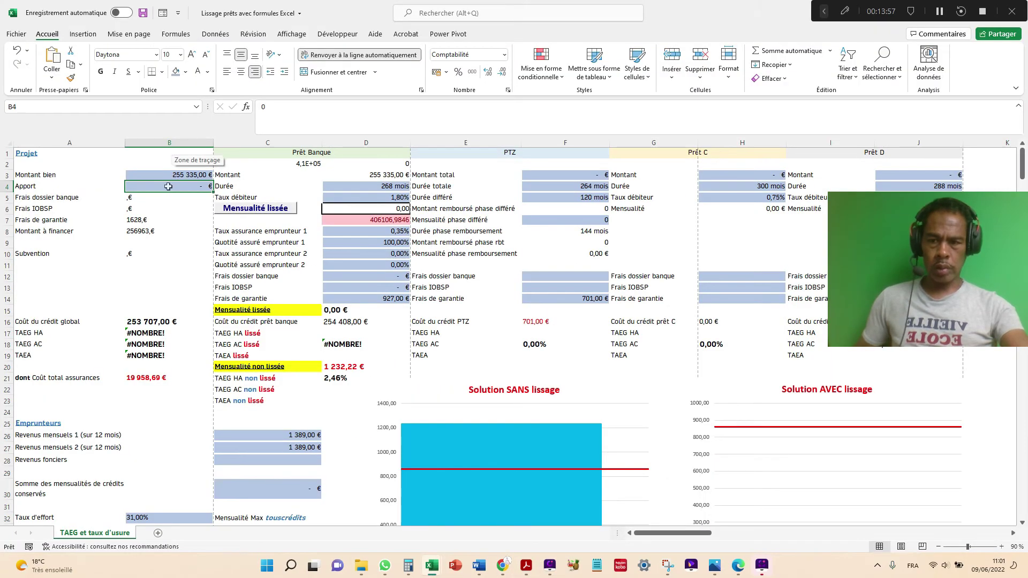
text(51 142)
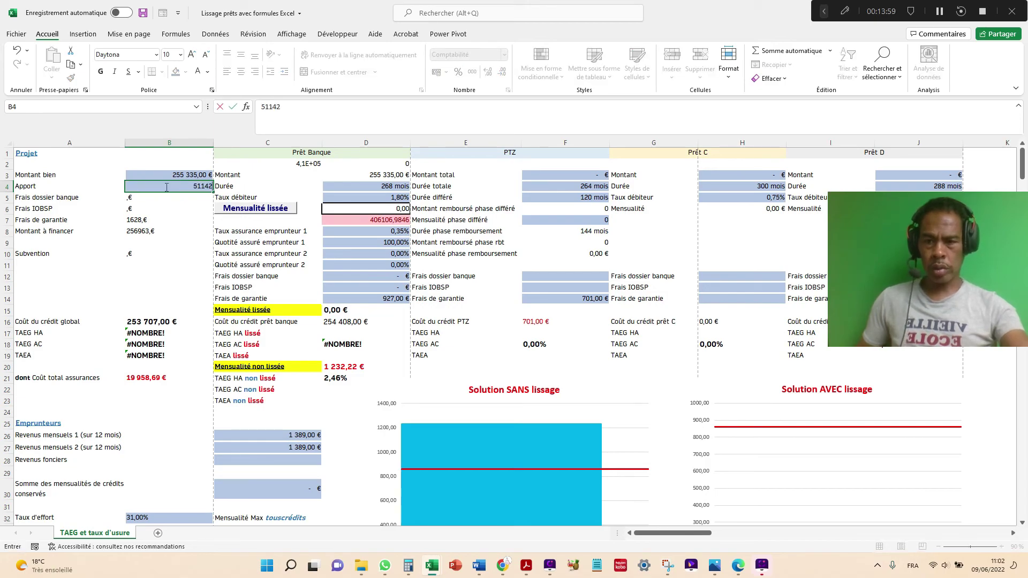
key(Return)
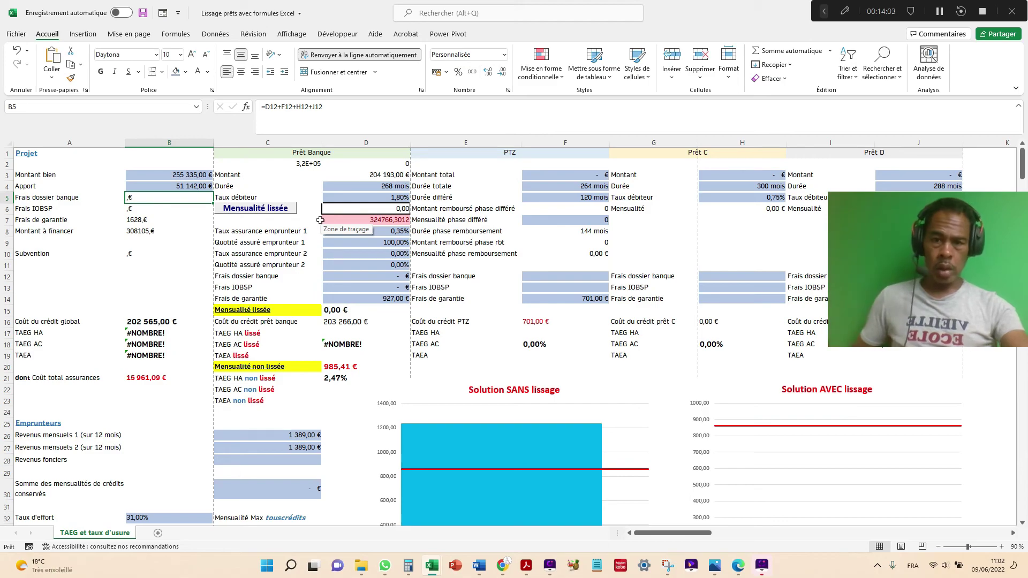
Set the bank loan's duration (Prêt Banque) to 300 months
click(376, 187)
text(300)
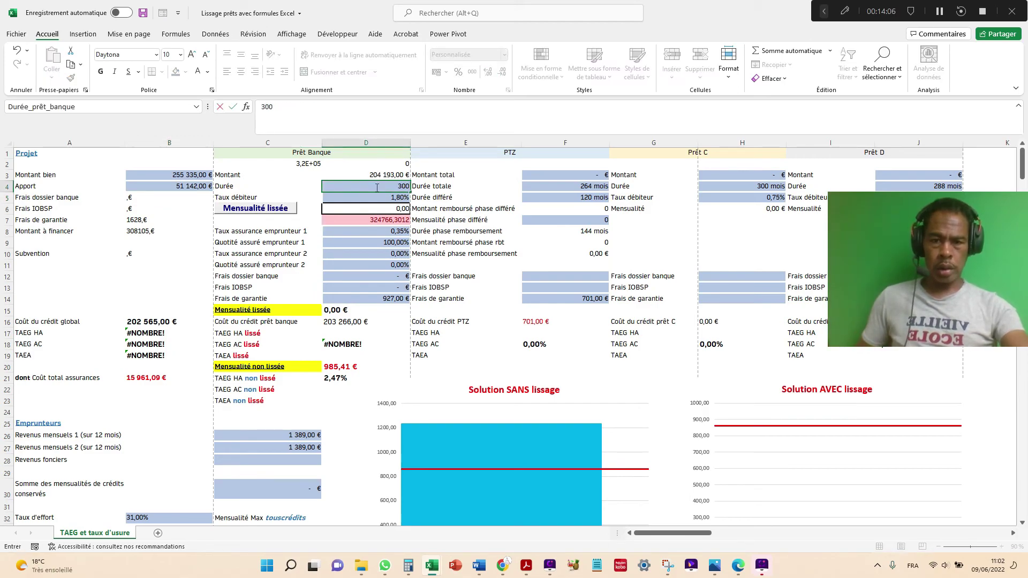
key(Return)
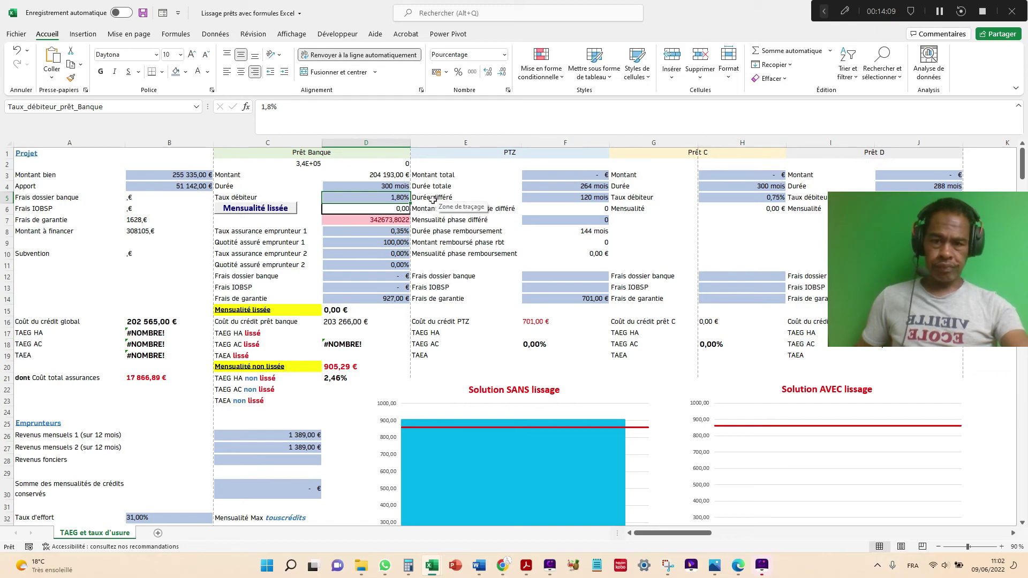
Set the PTZ total amount to 75 600 € and check the charts with and without smoothing
click(540, 175)
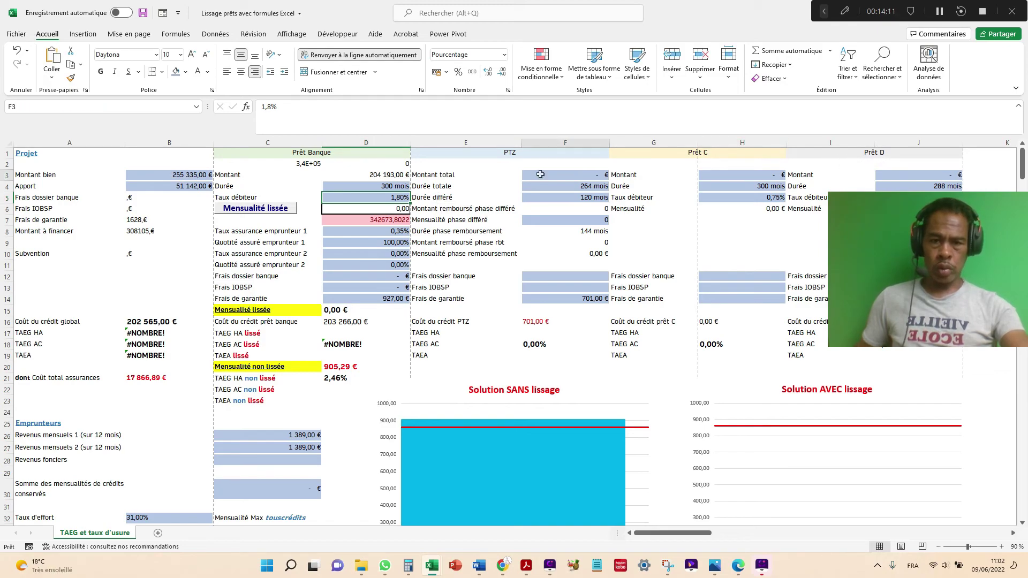
text(75600)
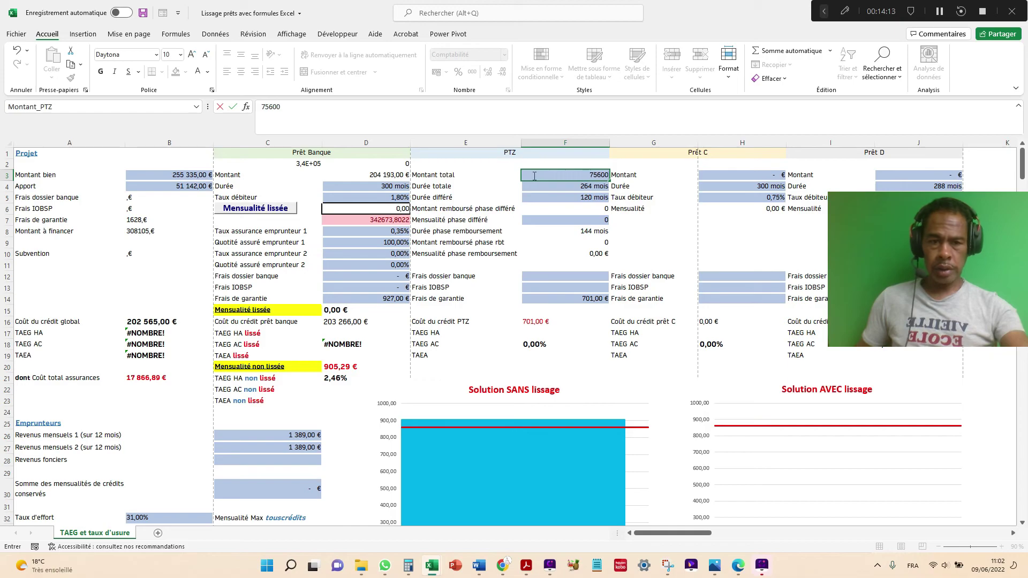
key(Return)
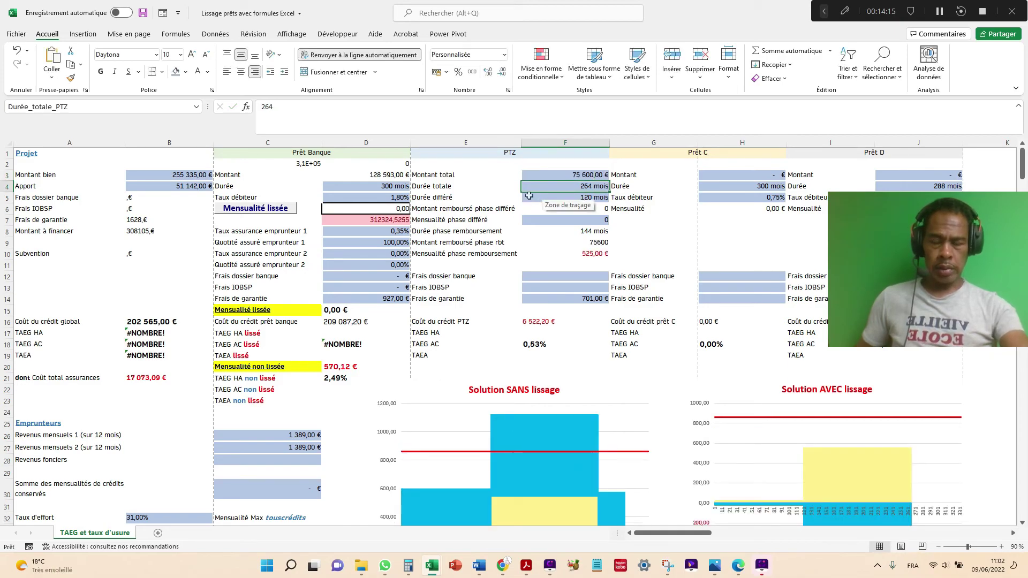
scroll(543, 210, down, 2)
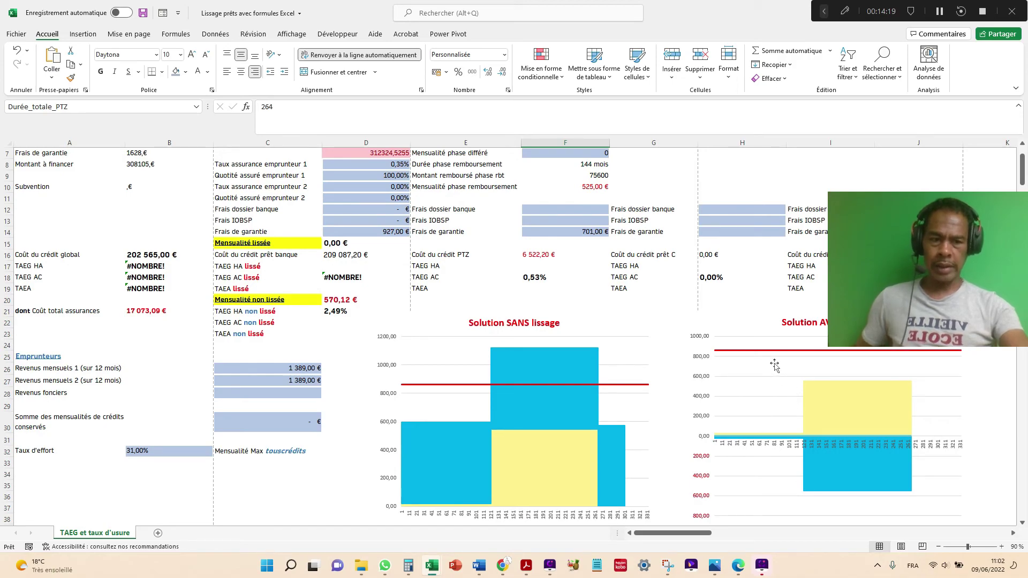
Calculate the bank loan's smoothed monthly payment with the Mensualité lissée macro
scroll(775, 365, up, 1)
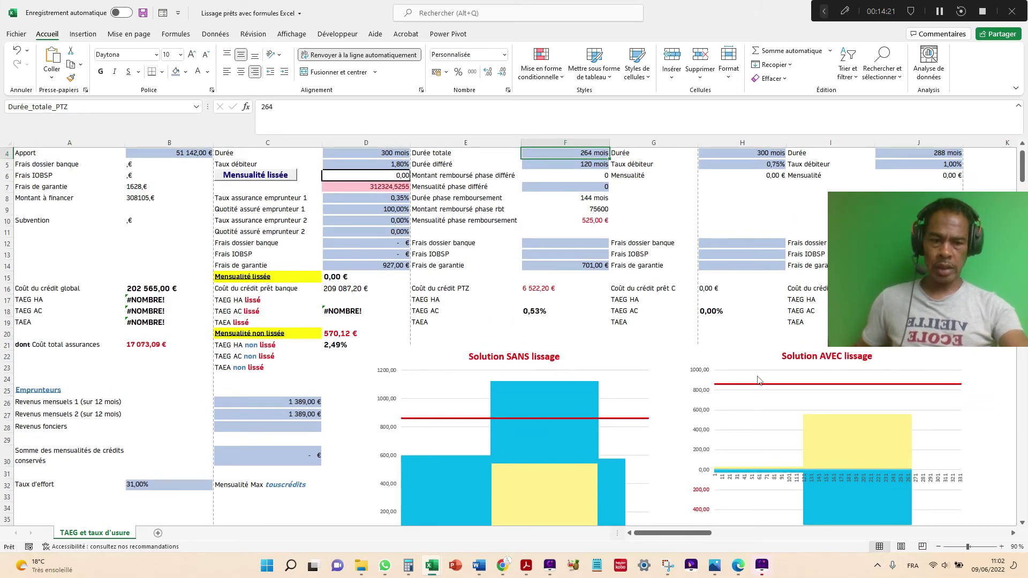
click(736, 353)
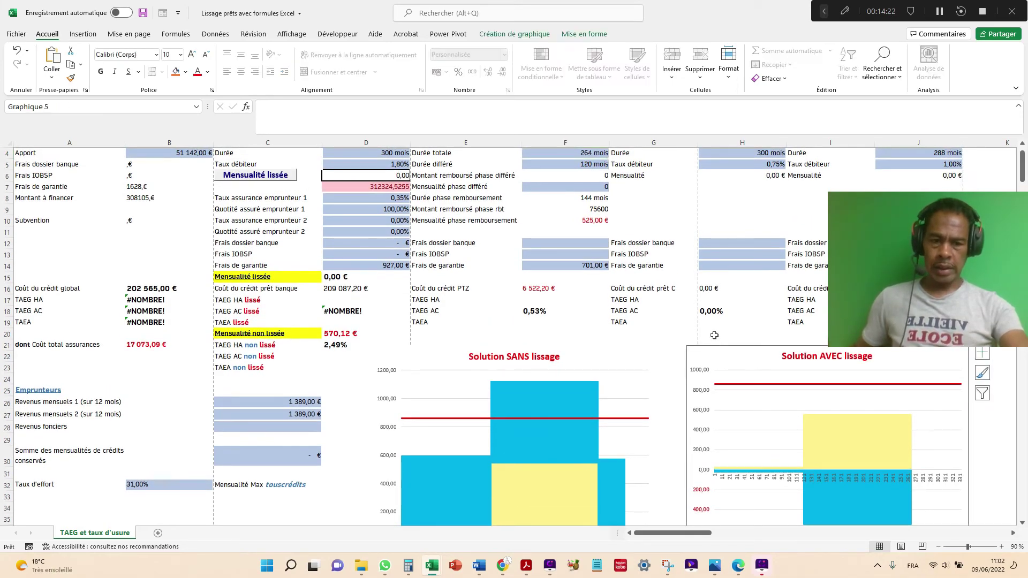
click(649, 321)
scroll(488, 293, up, 1)
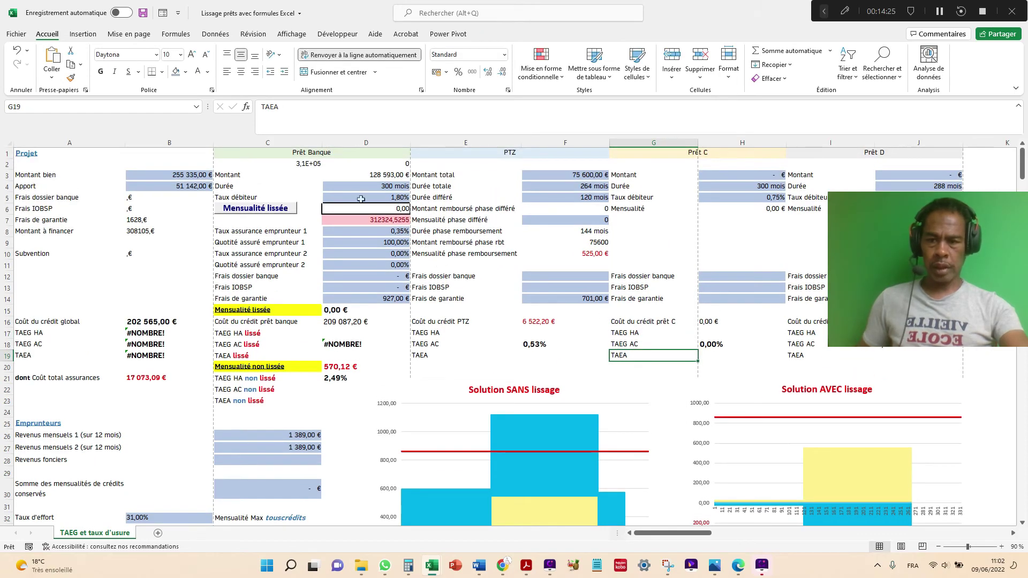
click(266, 210)
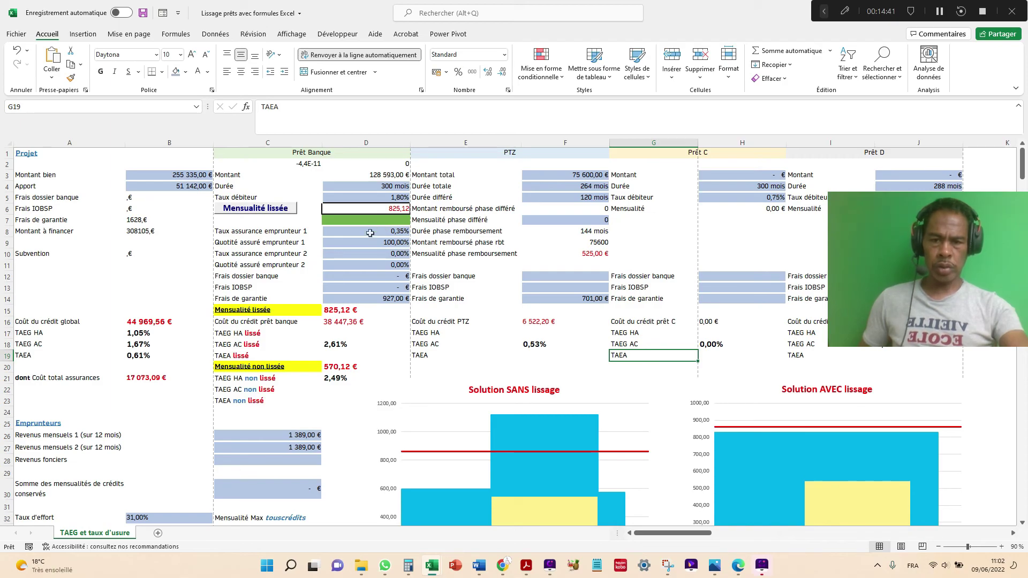
Enlarge the font of the calculated smoothed payment in cell D6 to size 12
click(375, 209)
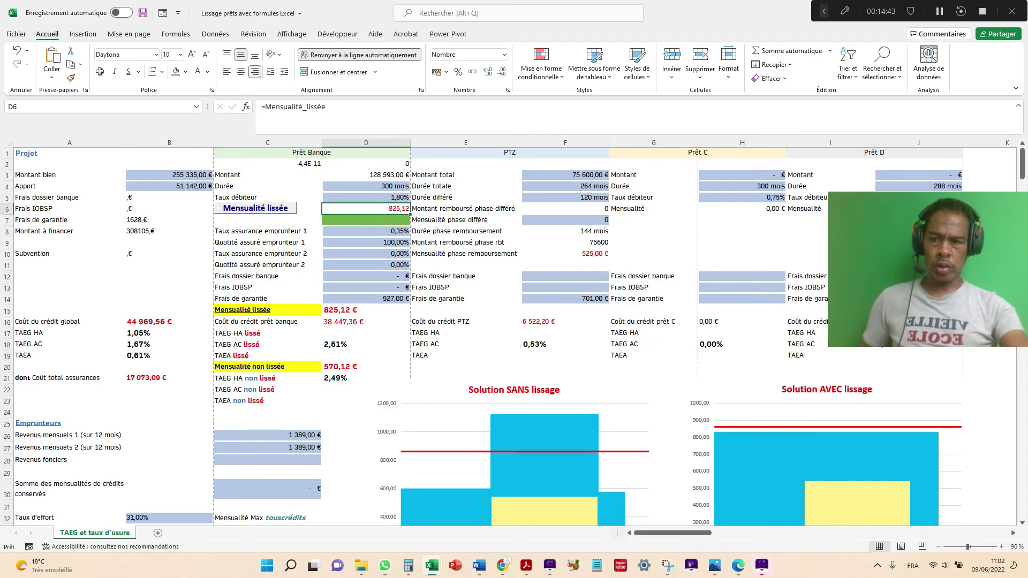
click(191, 54)
click(191, 54)
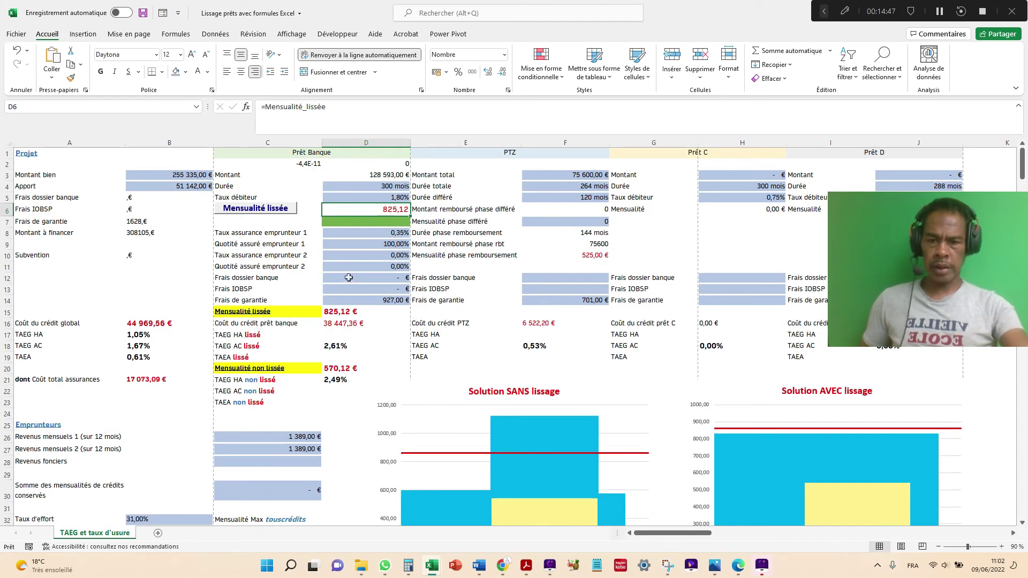
Review the borrower insurance rate, the bank loan amount and both borrowers' monthly incomes against the charts with and without smoothing
click(376, 234)
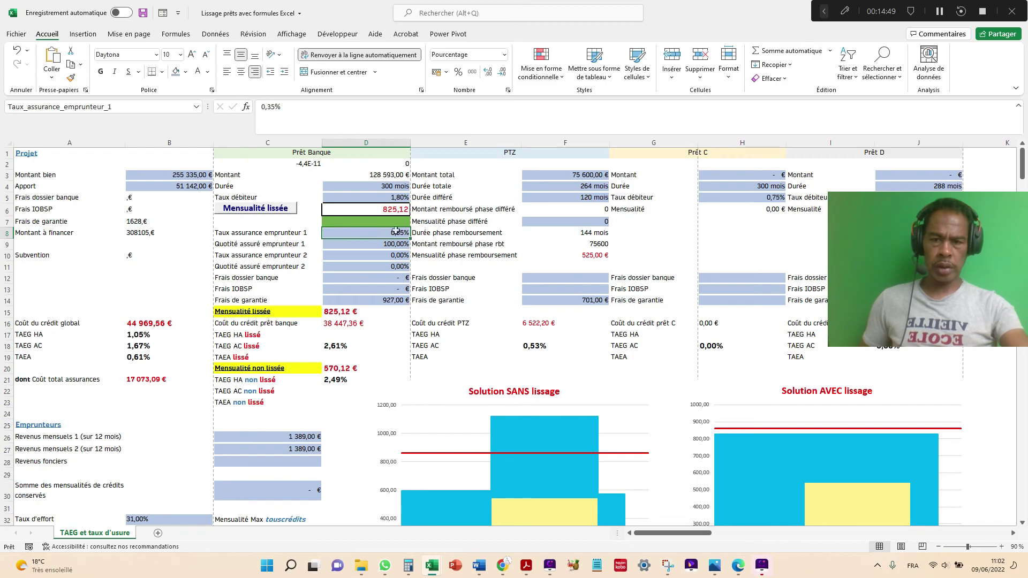
click(358, 173)
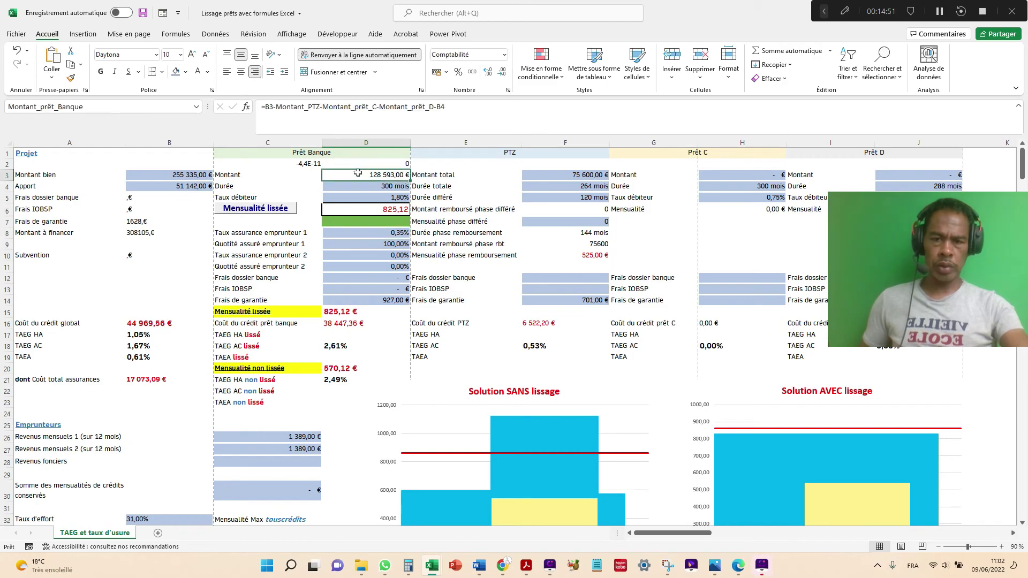
scroll(512, 215, down, 2)
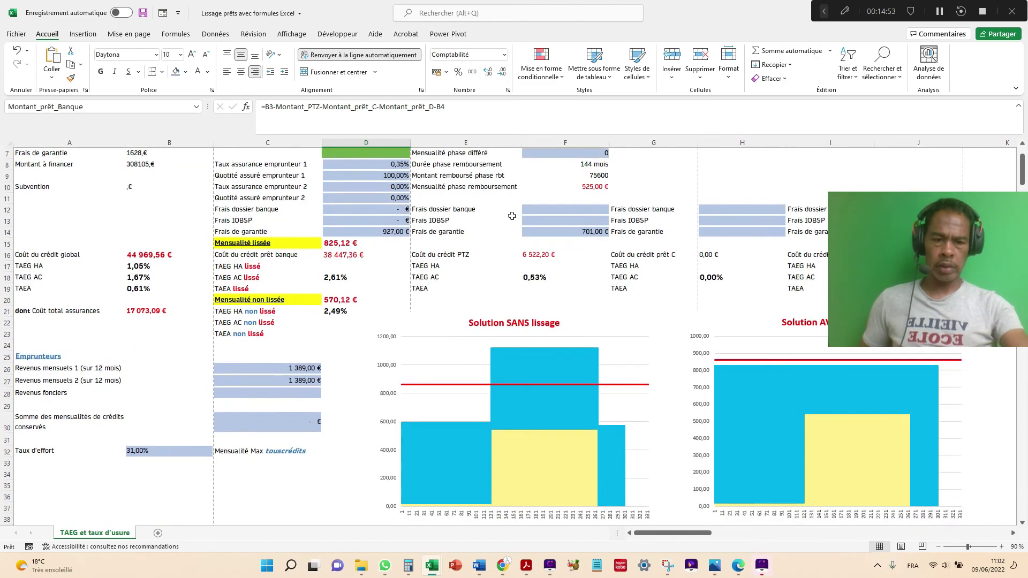
click(247, 370)
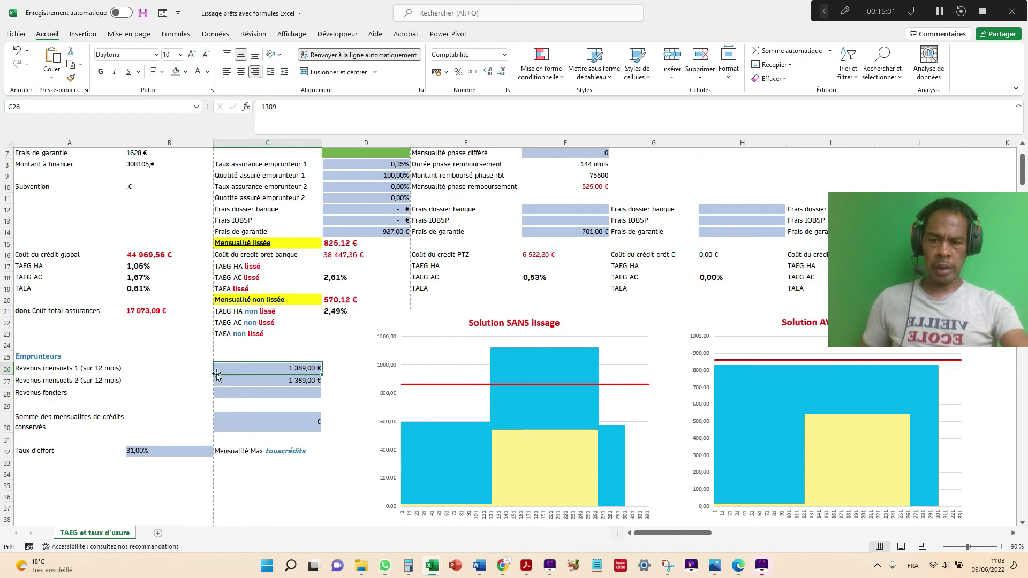
click(228, 383)
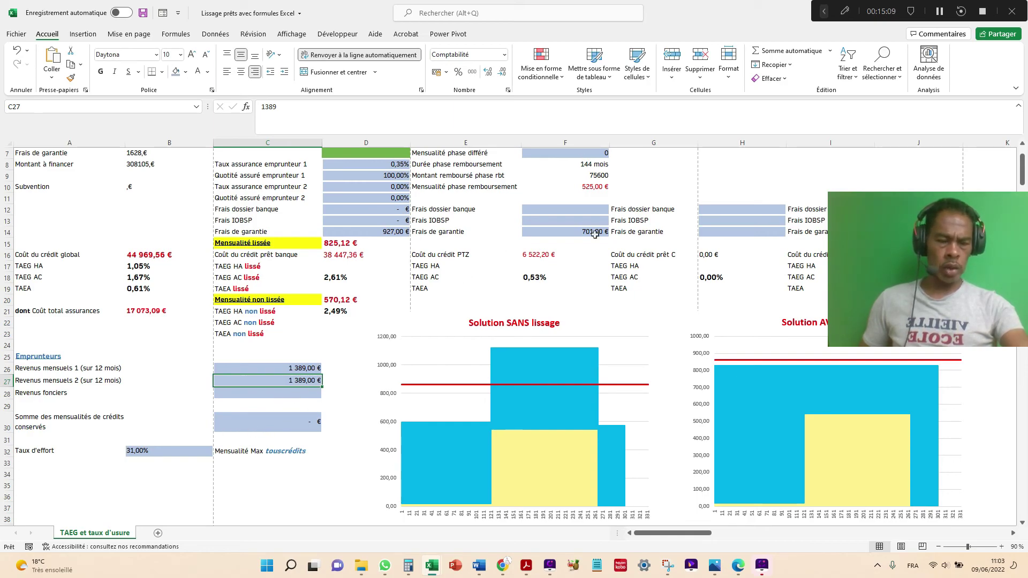
scroll(588, 246, up, 1)
scroll(589, 289, down, 2)
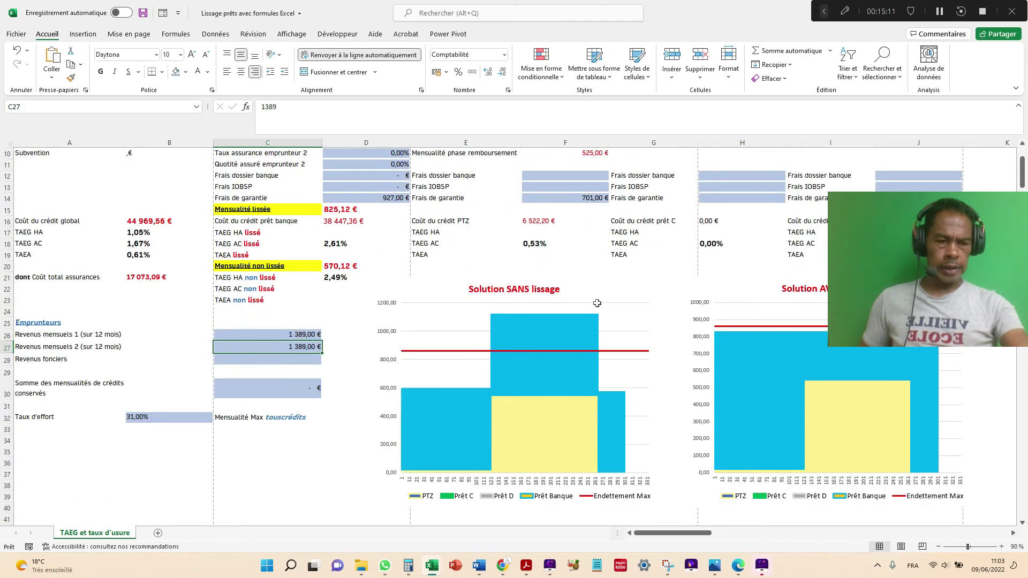
scroll(599, 309, up, 1)
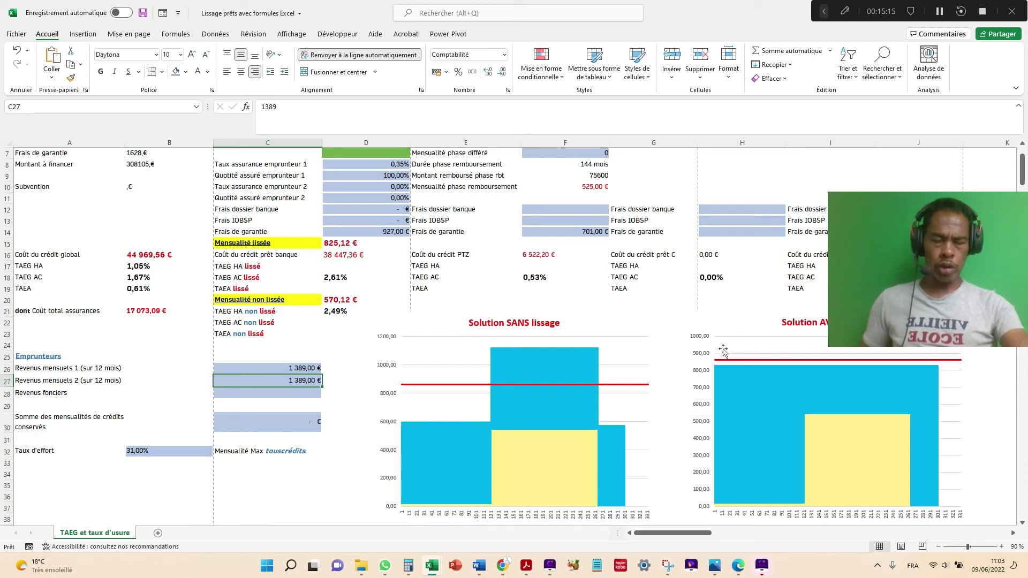
Set the effort rate (Taux d'effort) to 33 % and check the Endettement Max line in the unsmoothed chart
click(165, 450)
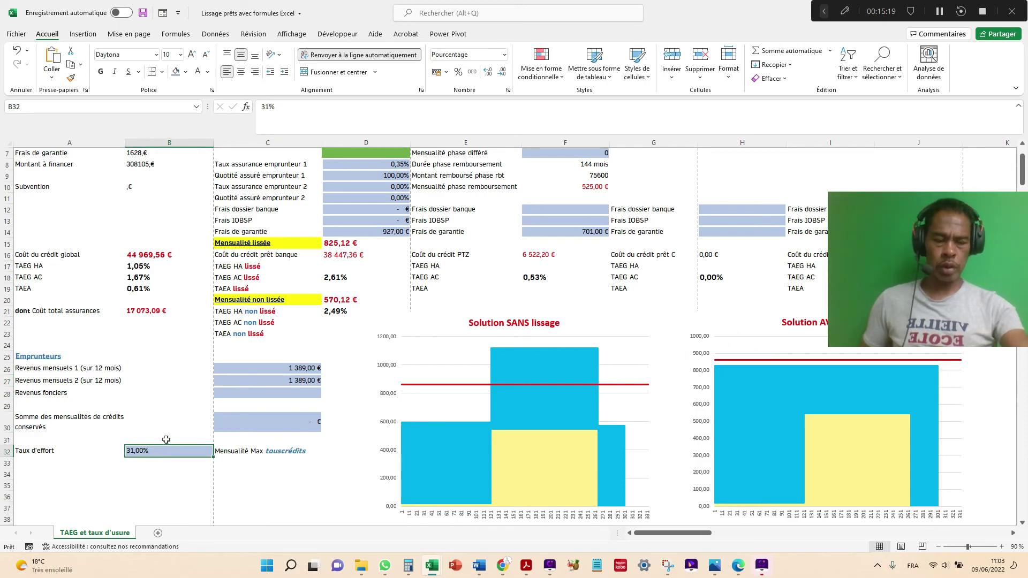
text(33)
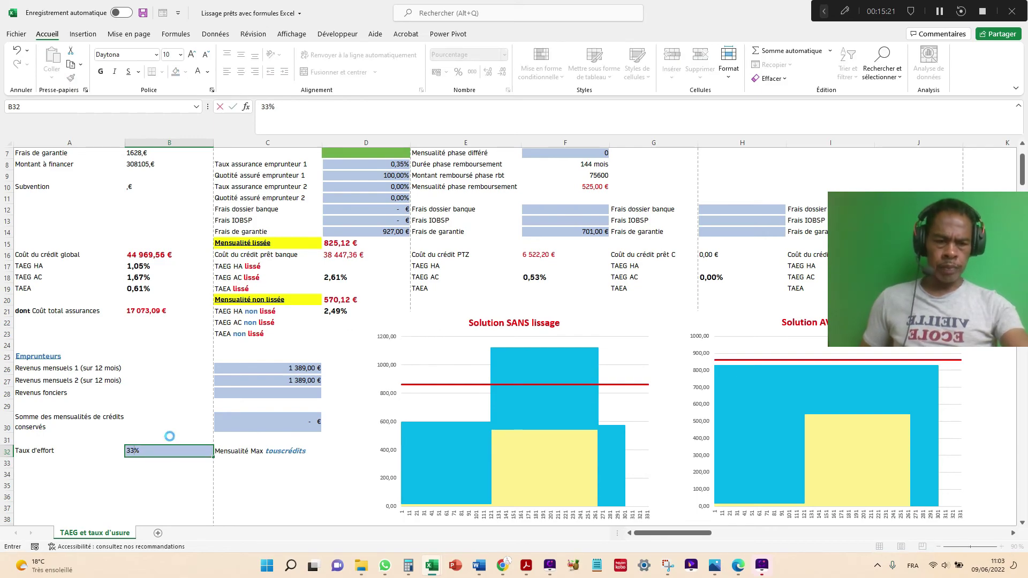
key(Return)
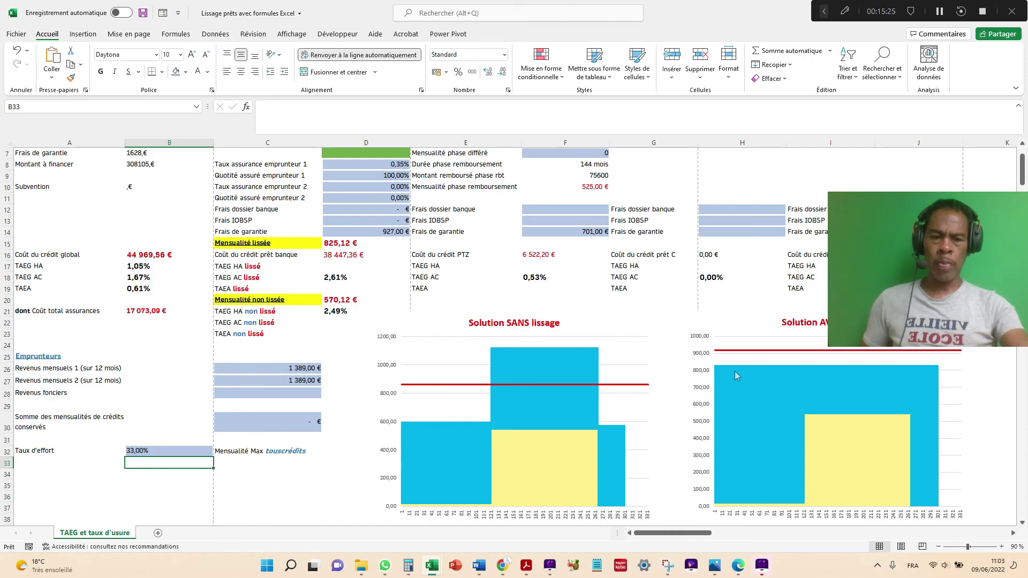
click(442, 382)
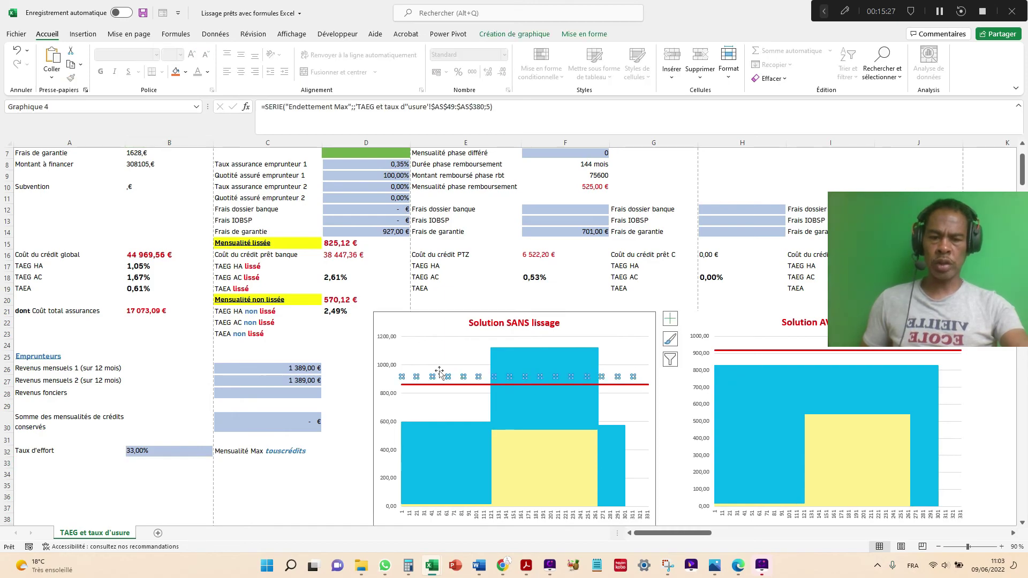
click(449, 288)
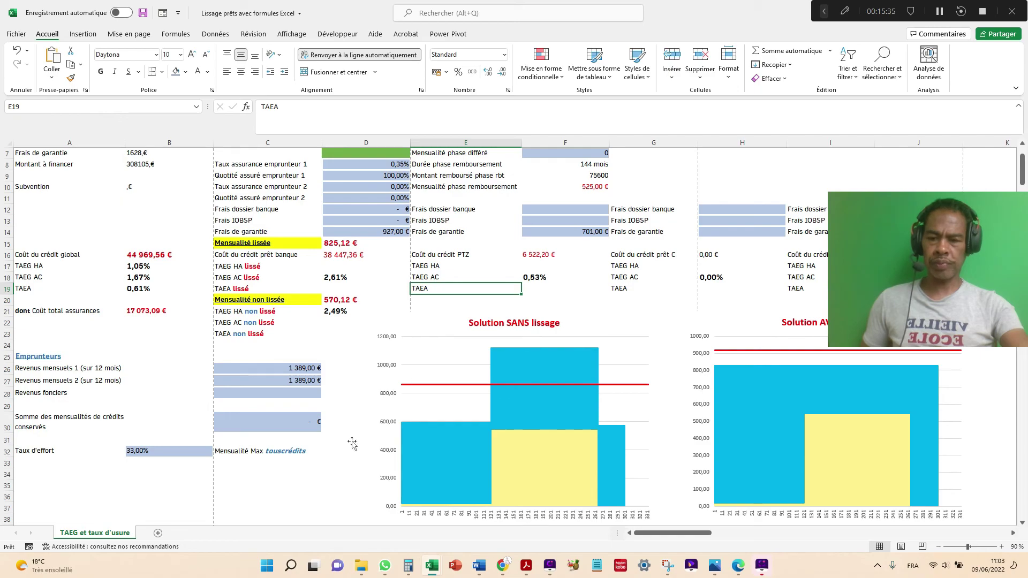
Set the effort rate (Taux d'effort) to 35 % to test a higher debt ceiling
click(180, 453)
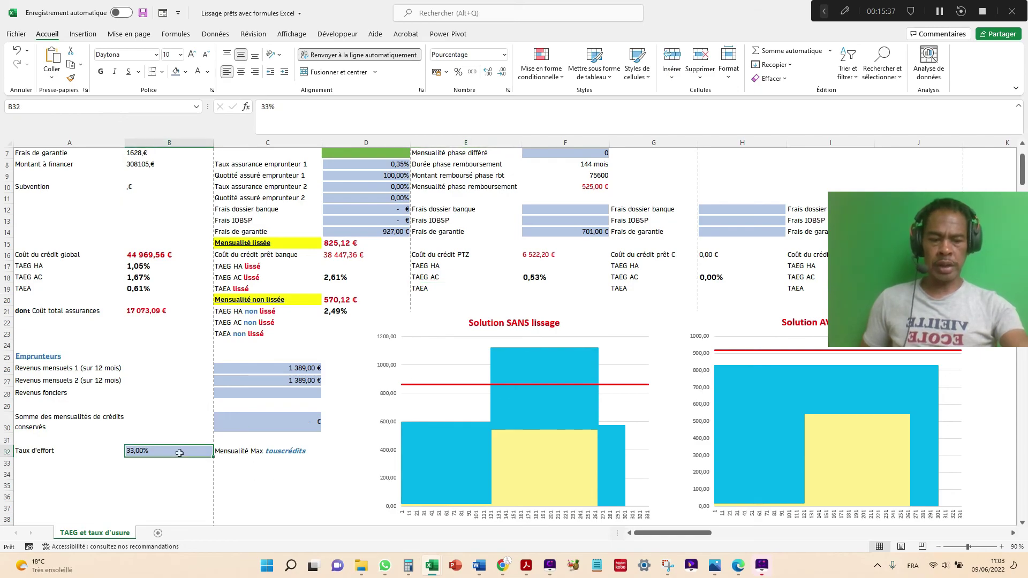
text(35)
key(Return)
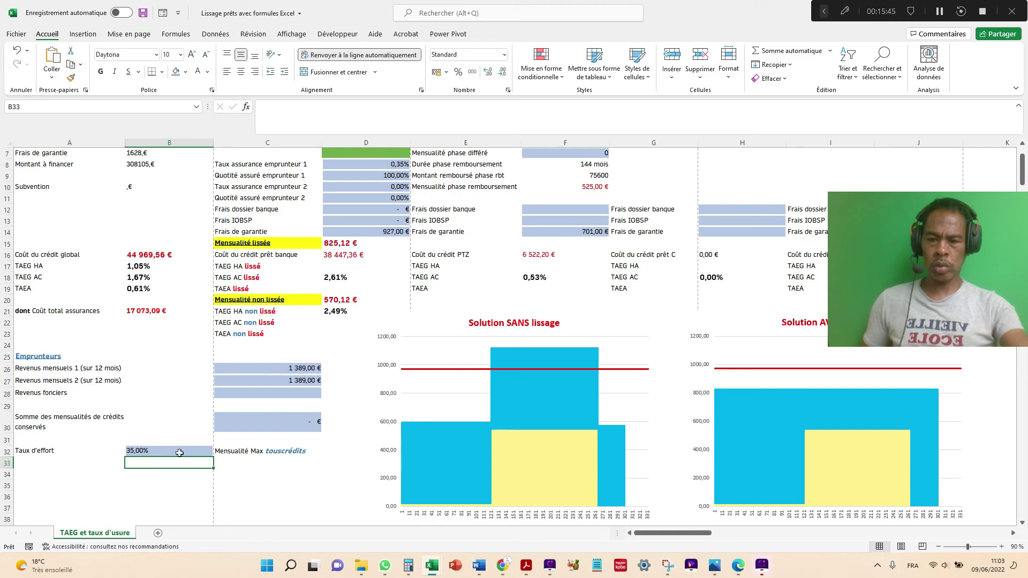
Set the effort rate (Taux d'effort) to 30 %
click(179, 452)
text(30)
key(Return)
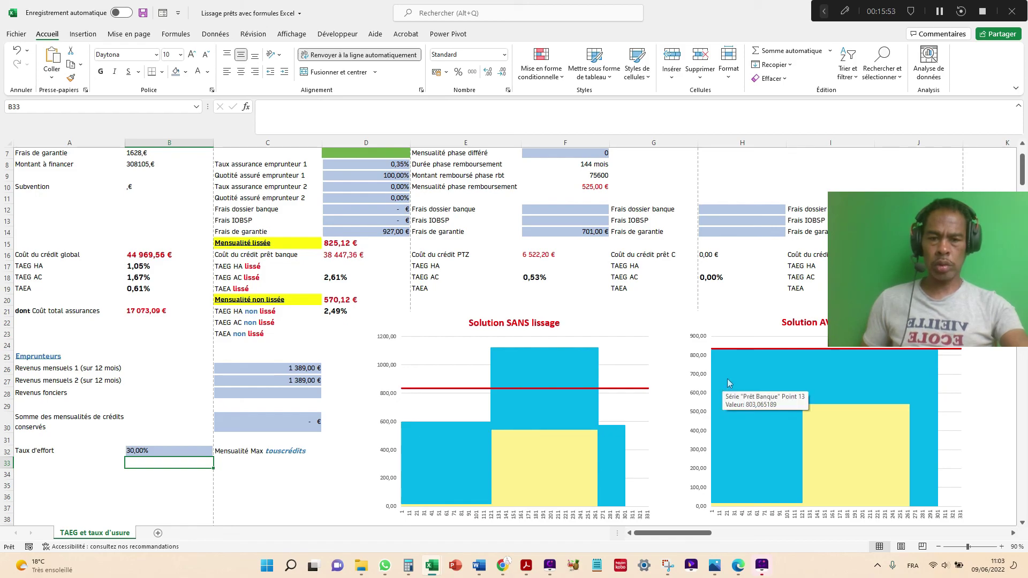
Inspect the formula behind the bank loan's smoothed TAEG AC
scroll(573, 379, up, 2)
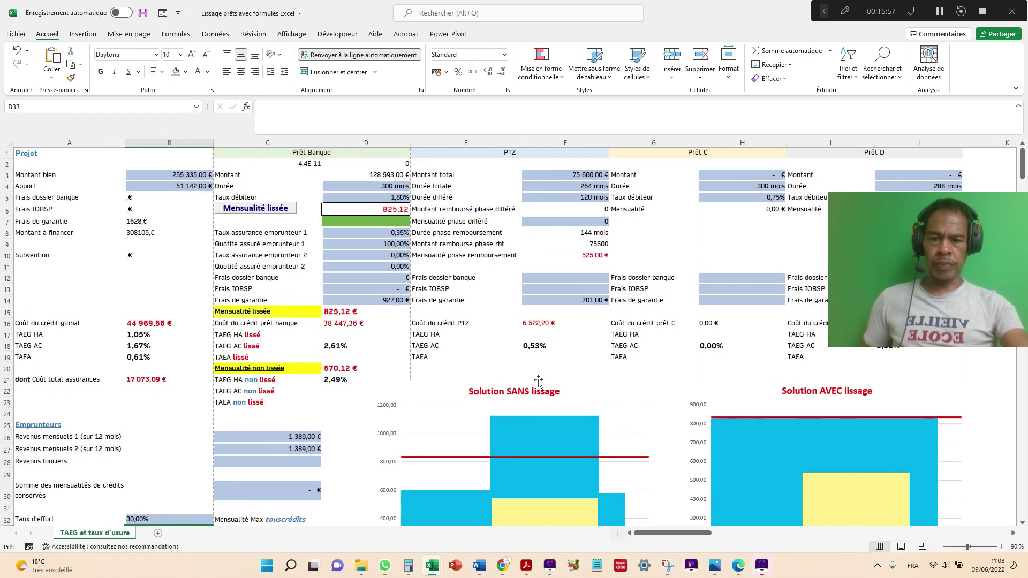
click(327, 346)
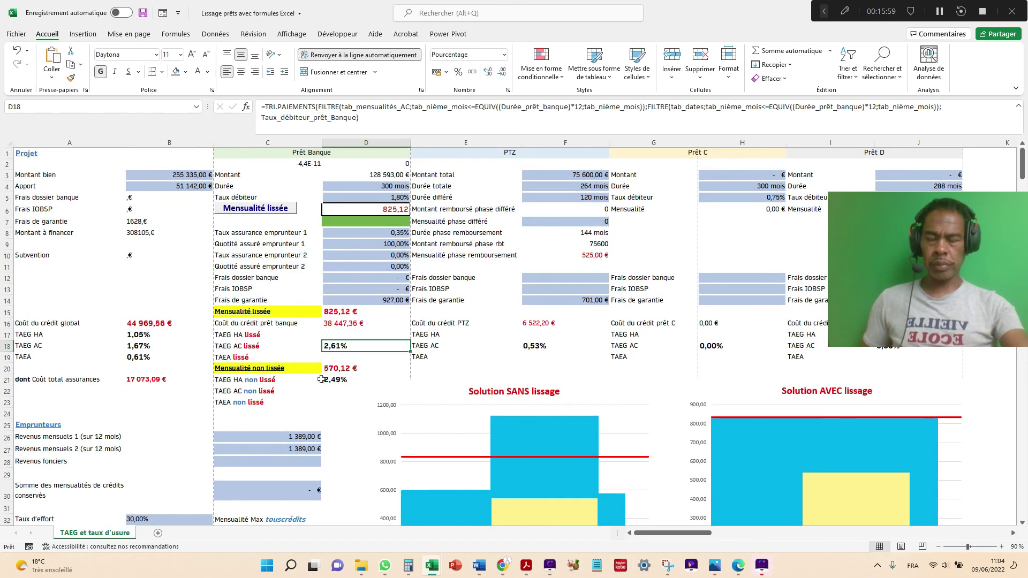